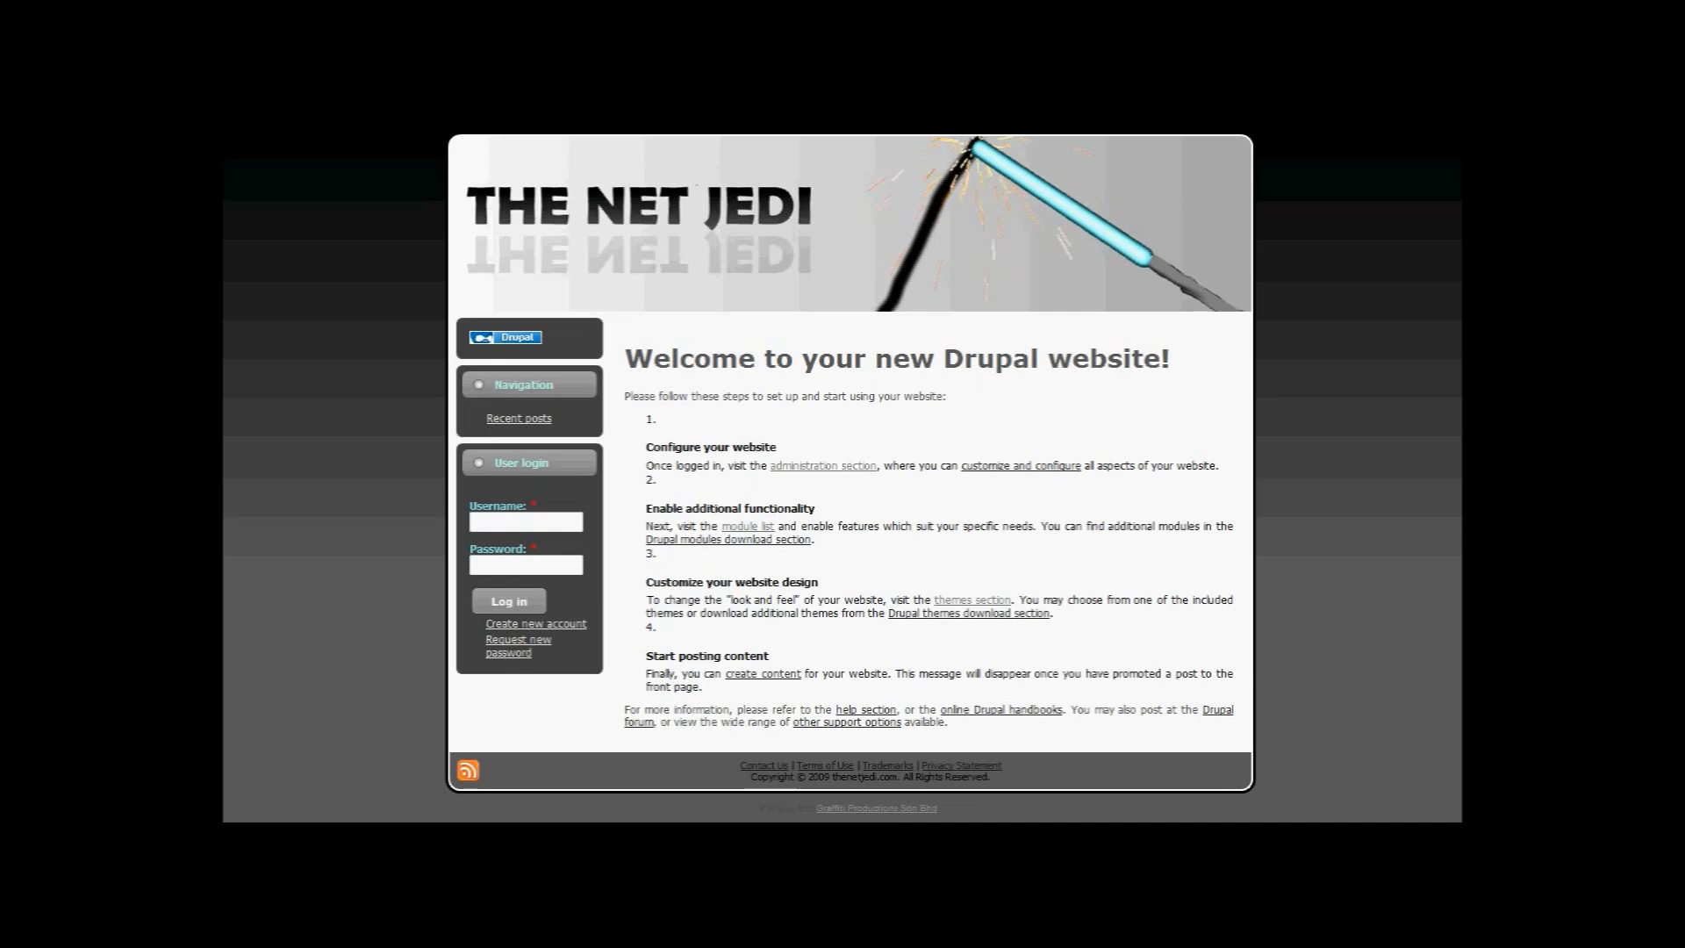
Step: Log in with the administrator's username and password, then dismiss the browser's save-password bar
left_click(501, 521)
left_click(501, 522)
type("admin")
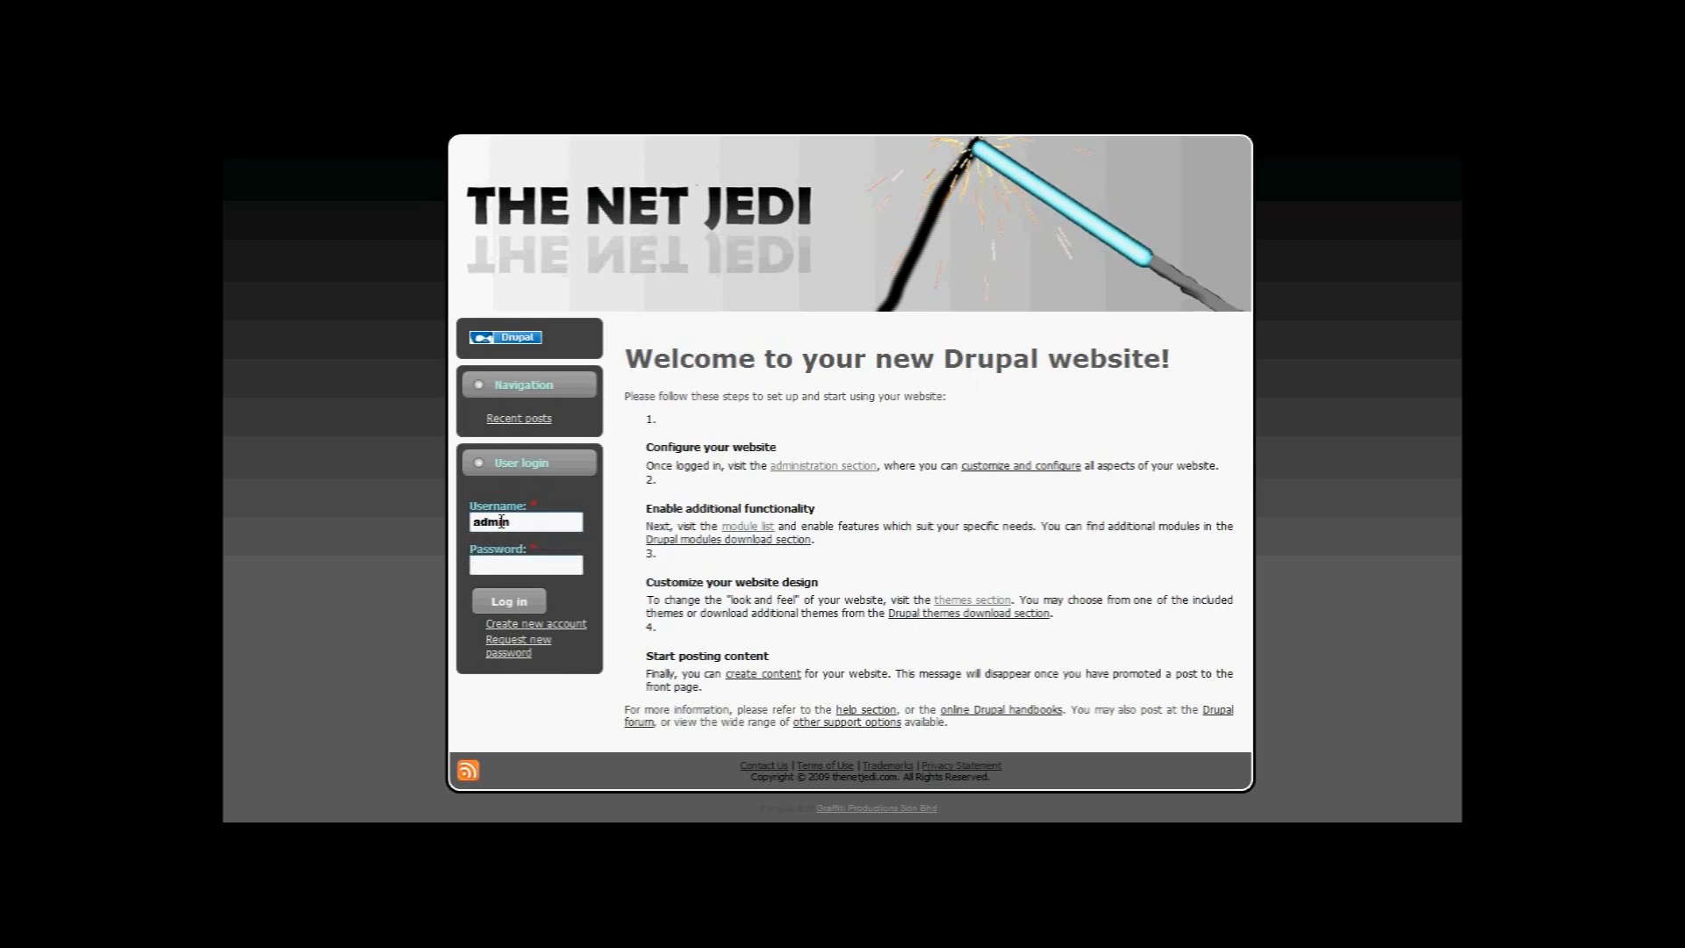
key("Tab")
type("admin1234")
left_click(509, 602)
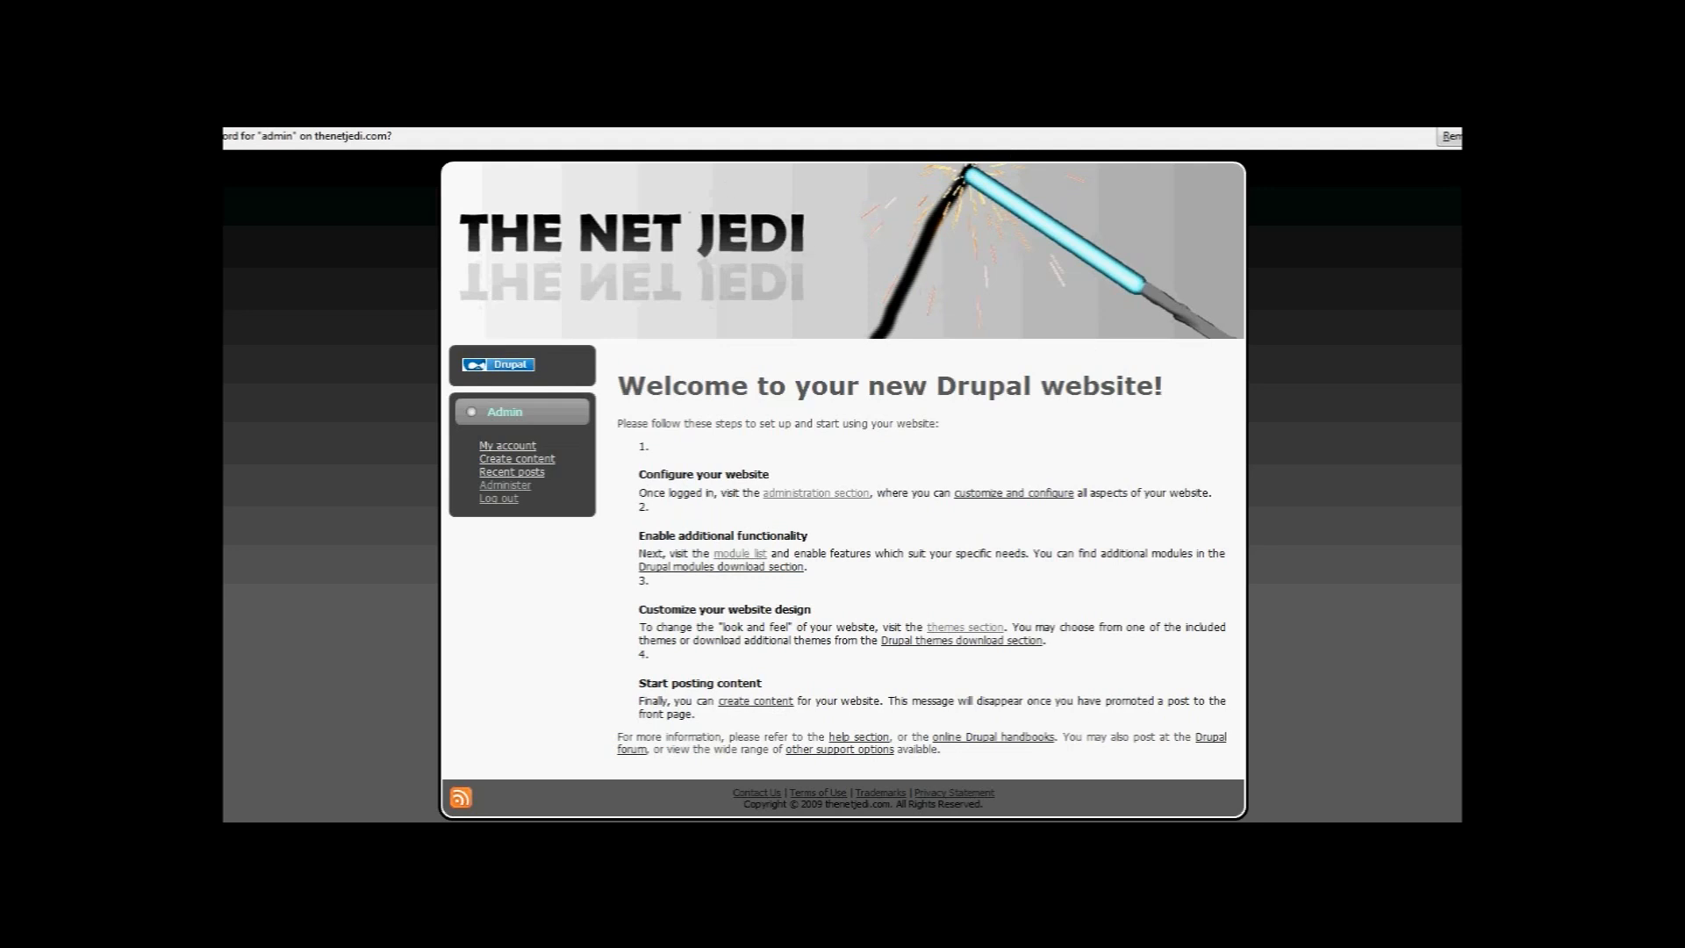
left_click(1454, 137)
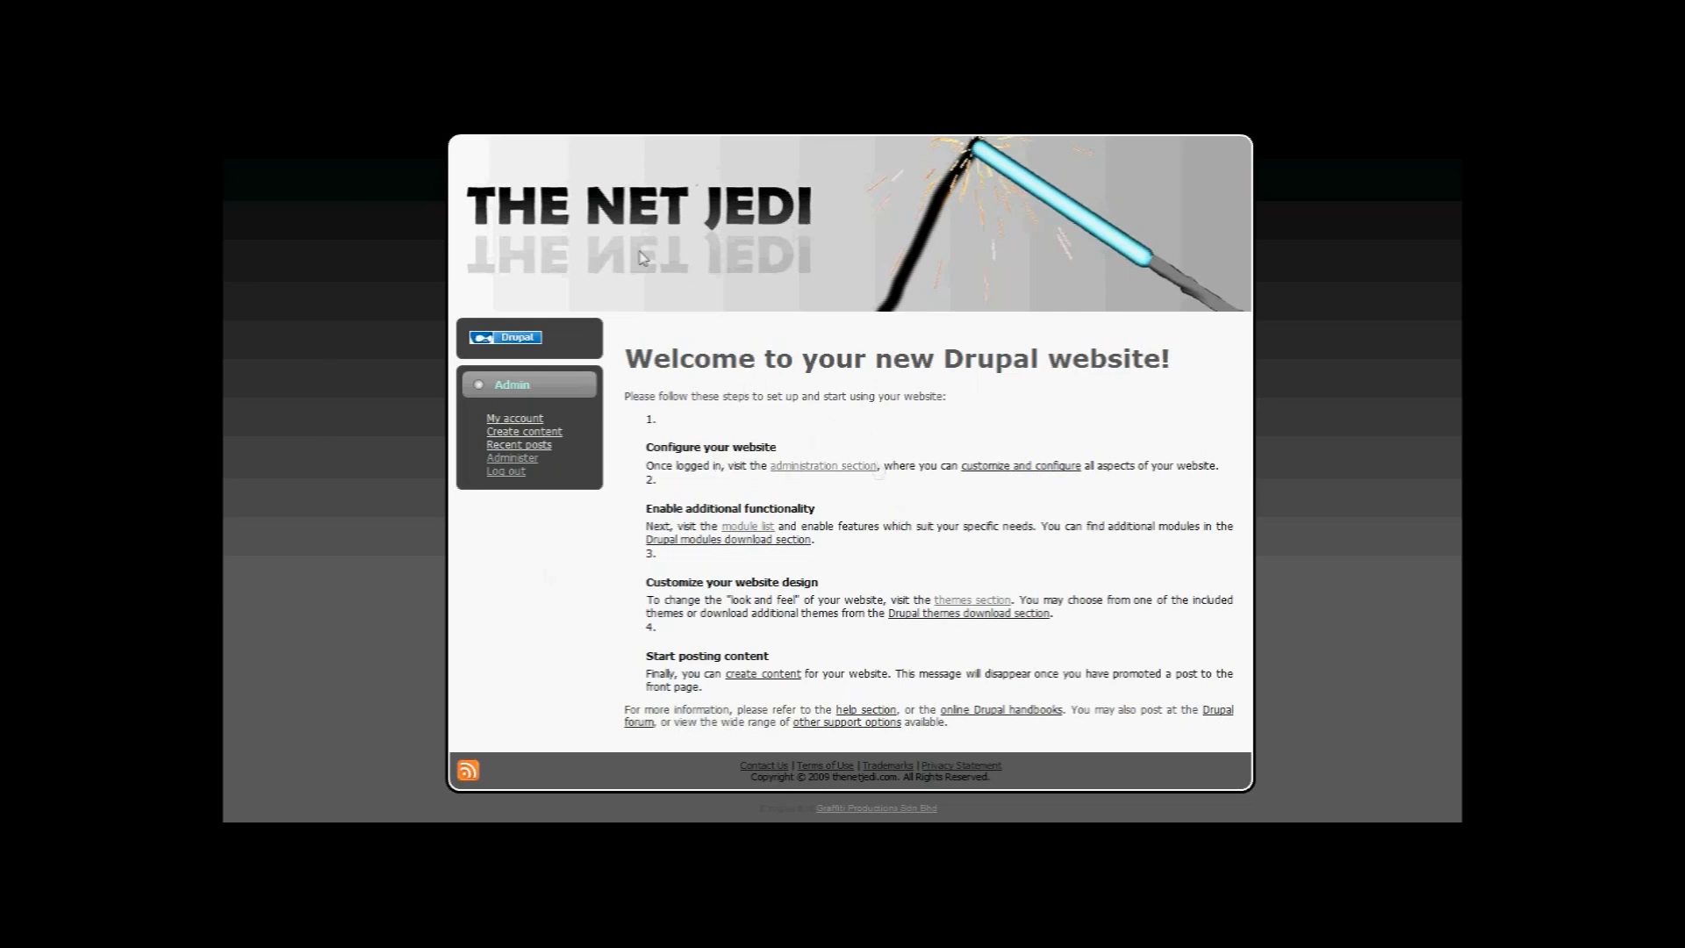
left_click(516, 458)
Step: Scroll through the Administer page's By task sections, from Content management to Site building
scroll(1172, 471, "down", 5)
scroll(1167, 465, "up", 5)
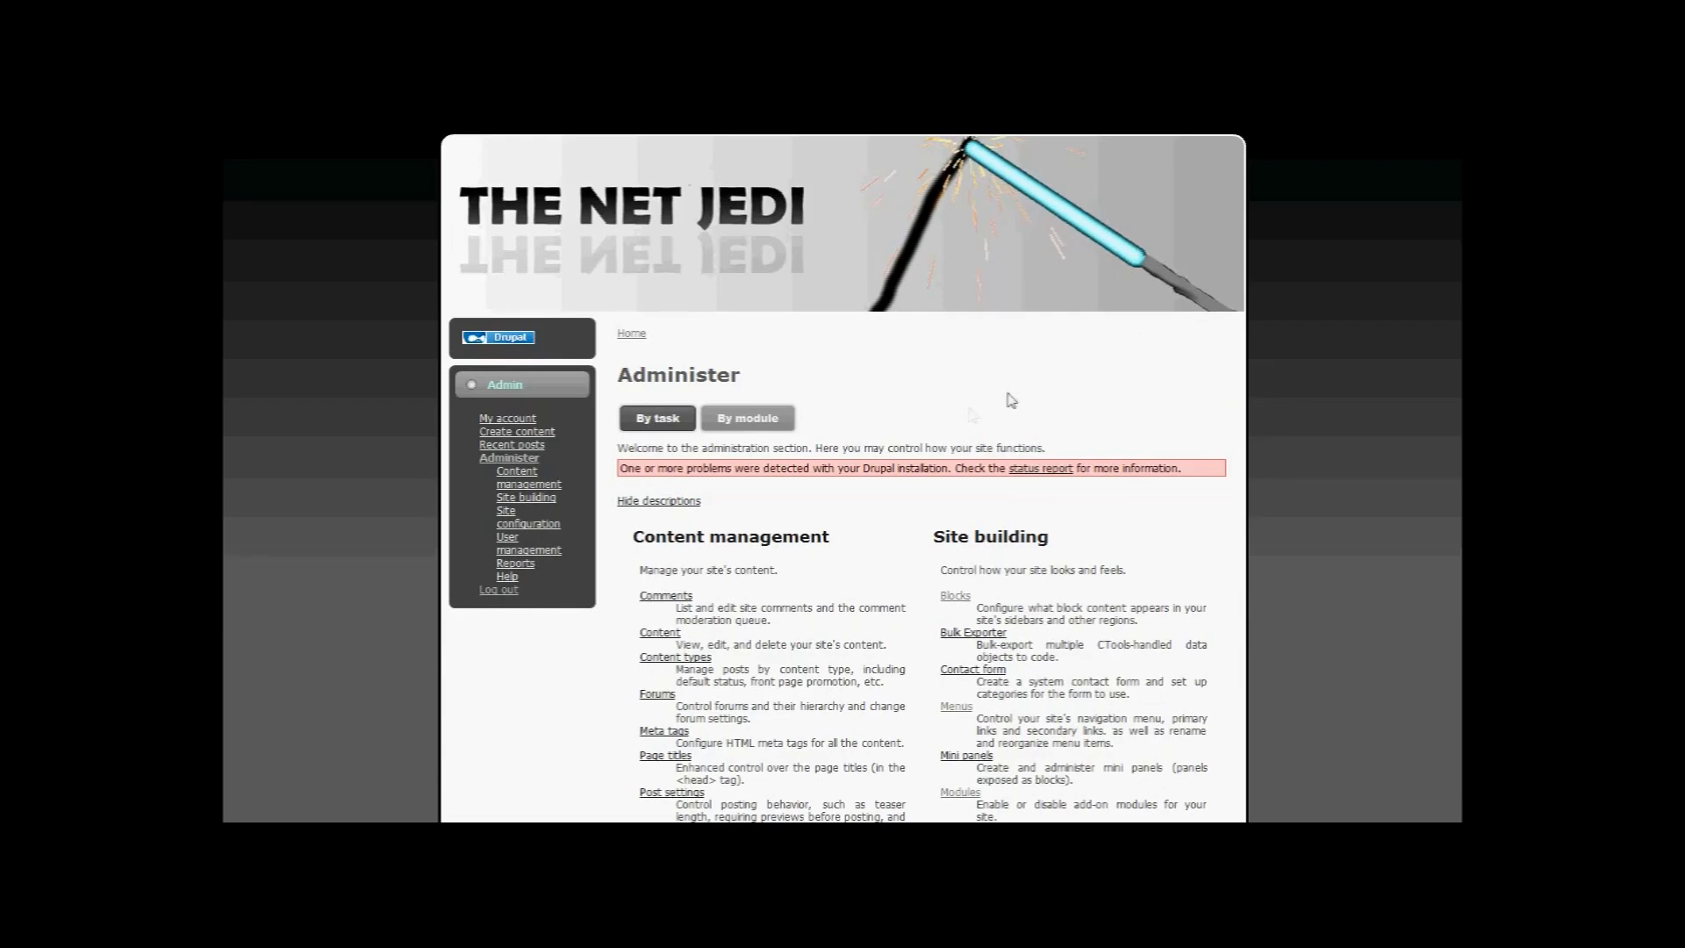
scroll(944, 474, "down", 8)
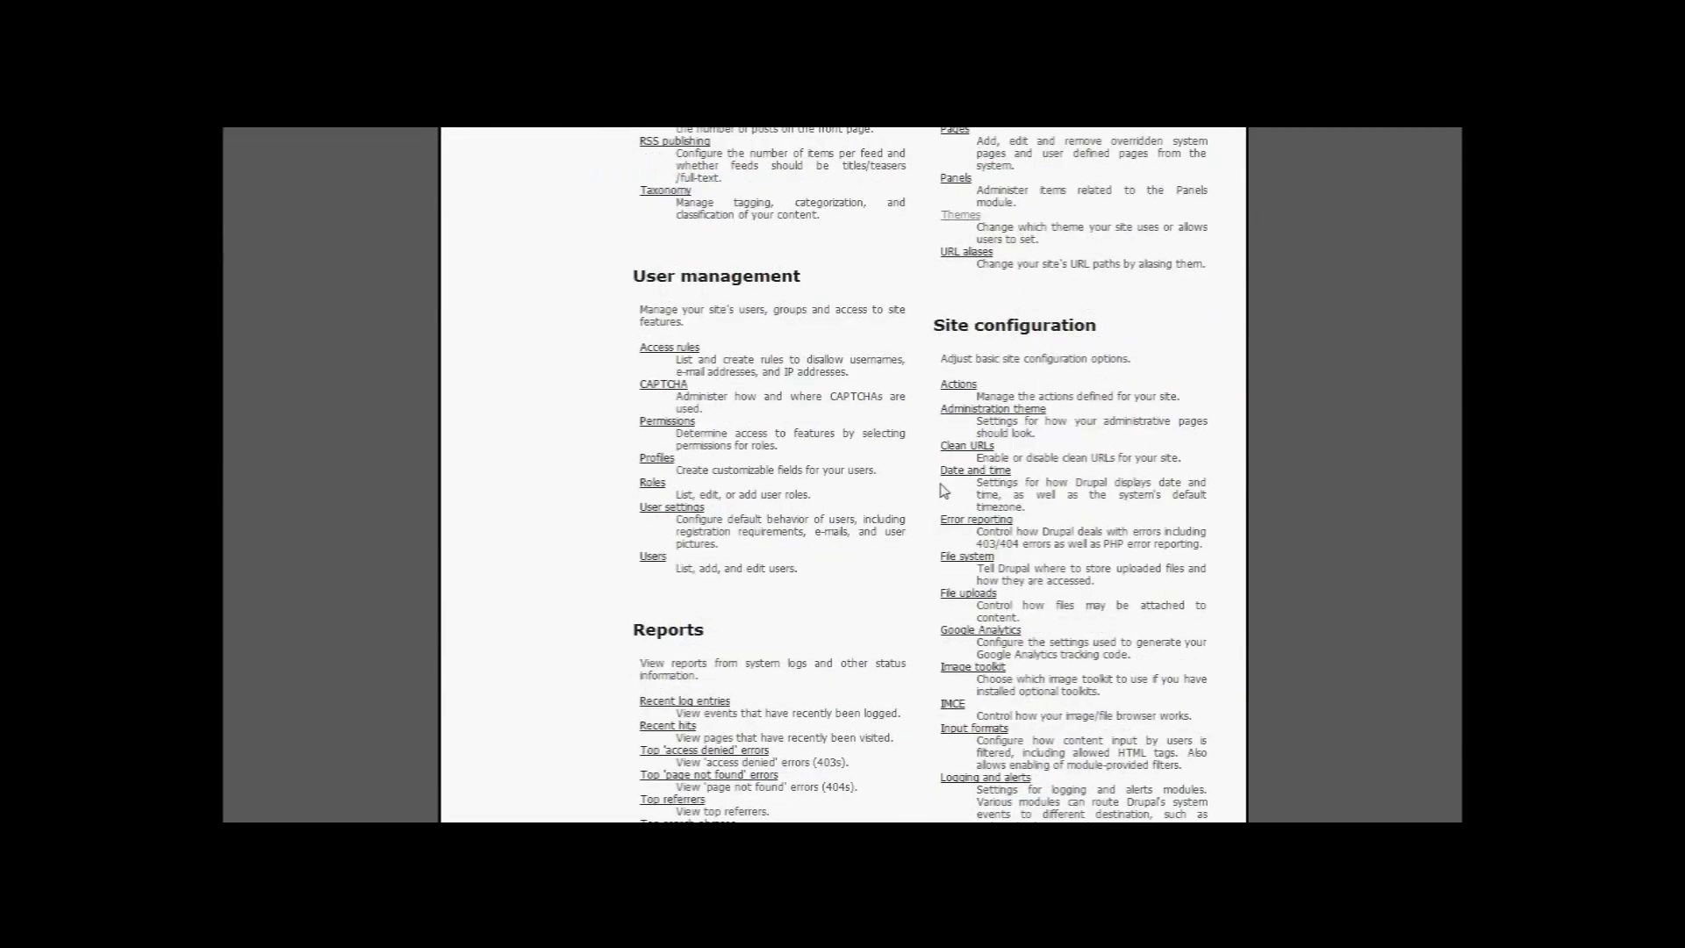
scroll(944, 492, "down", 3)
scroll(935, 487, "up", 8)
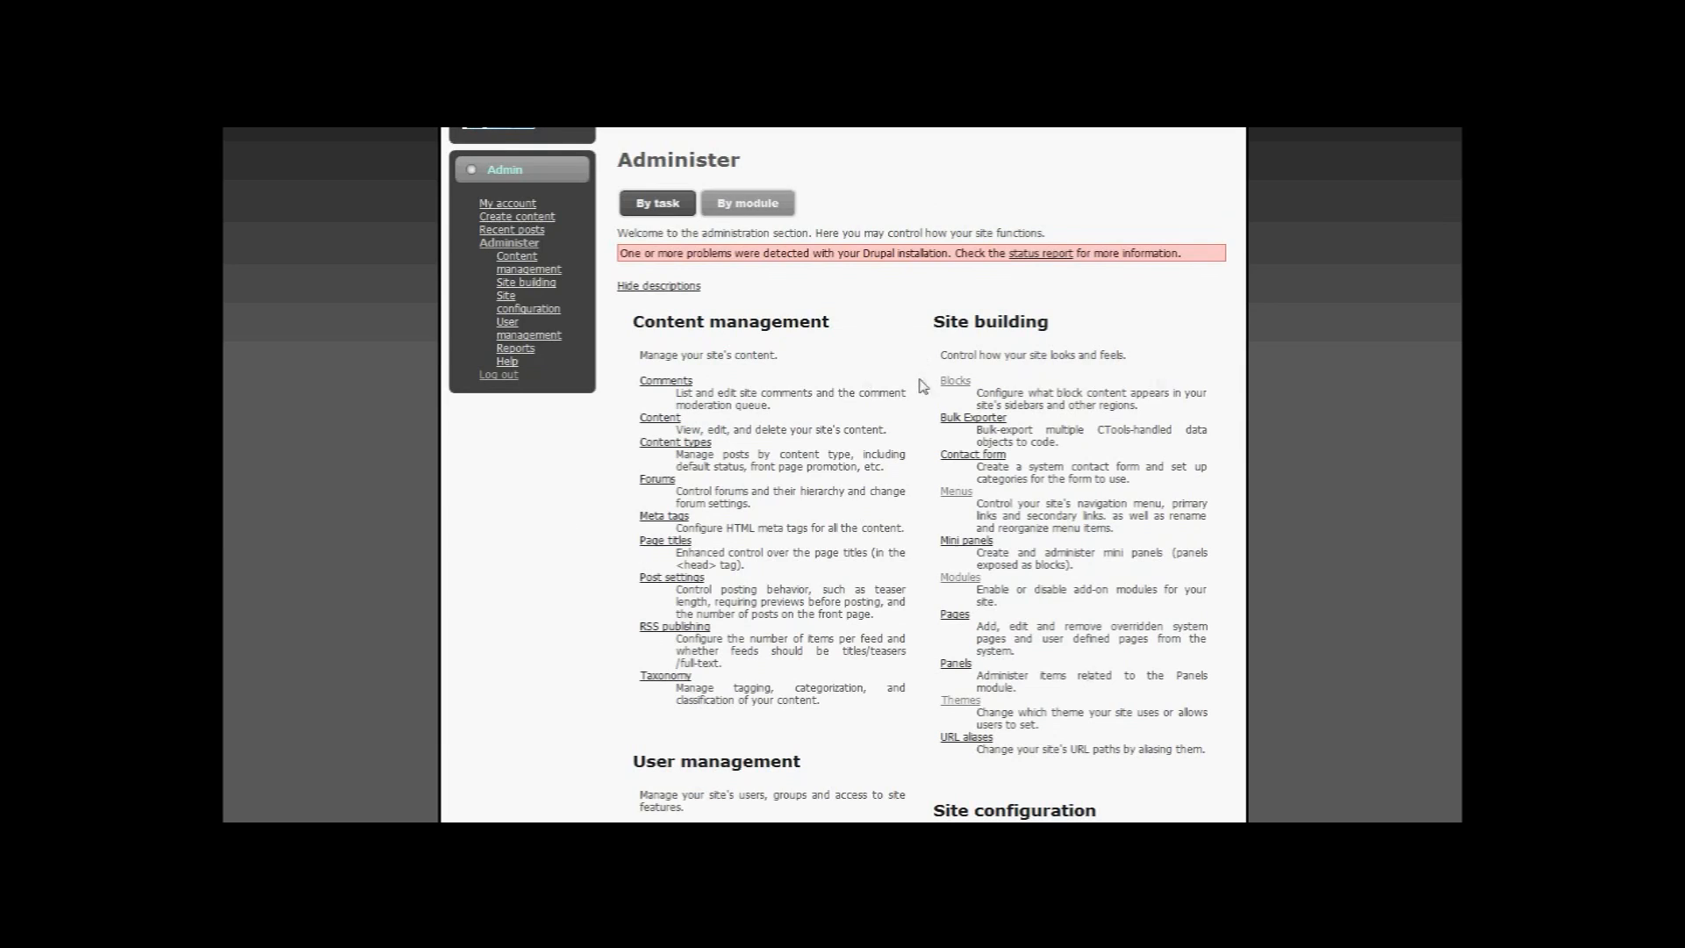
scroll(899, 369, "down", 5)
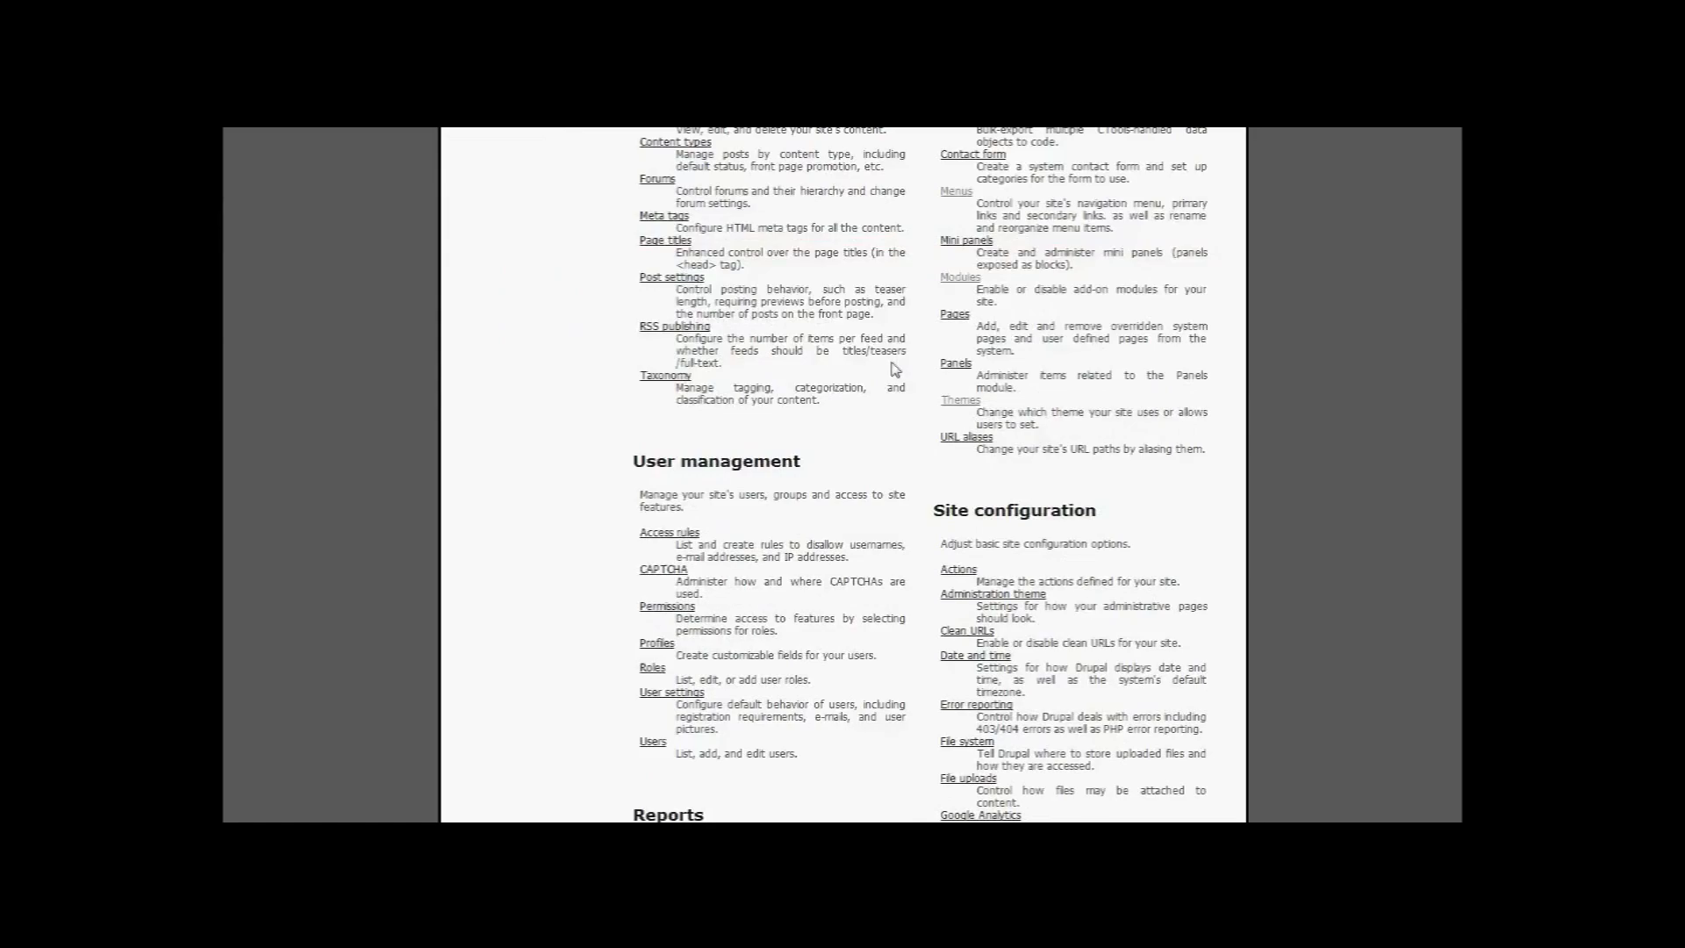
scroll(867, 391, "up", 3)
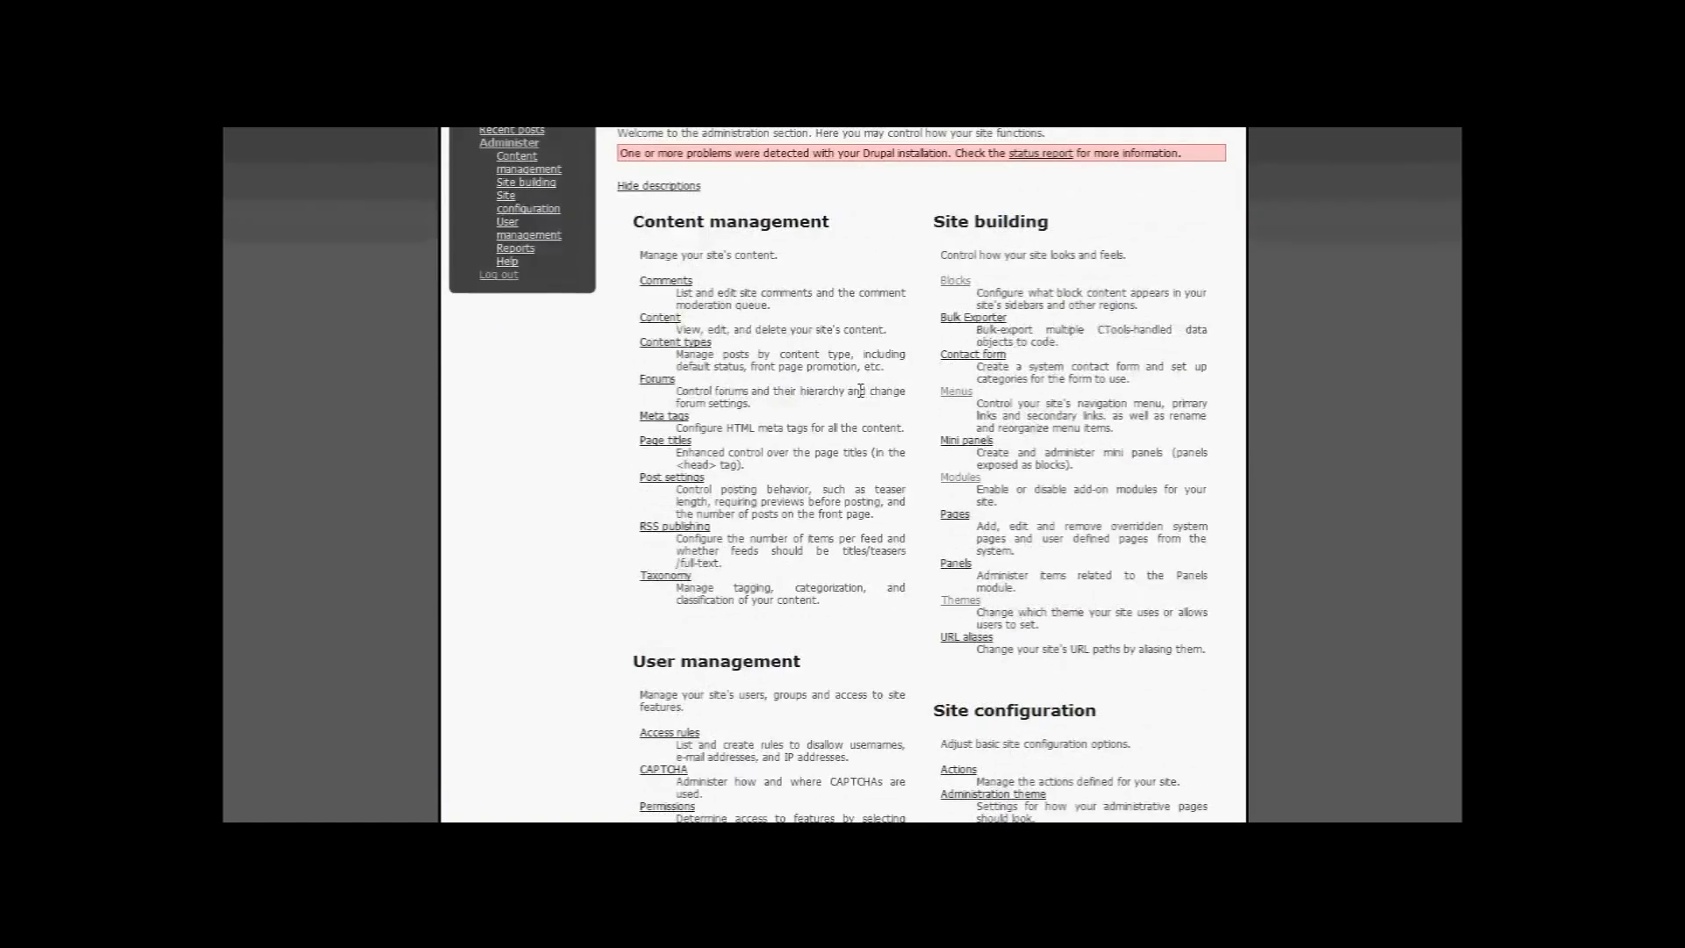
scroll(860, 391, "down", 8)
scroll(860, 399, "up", 4)
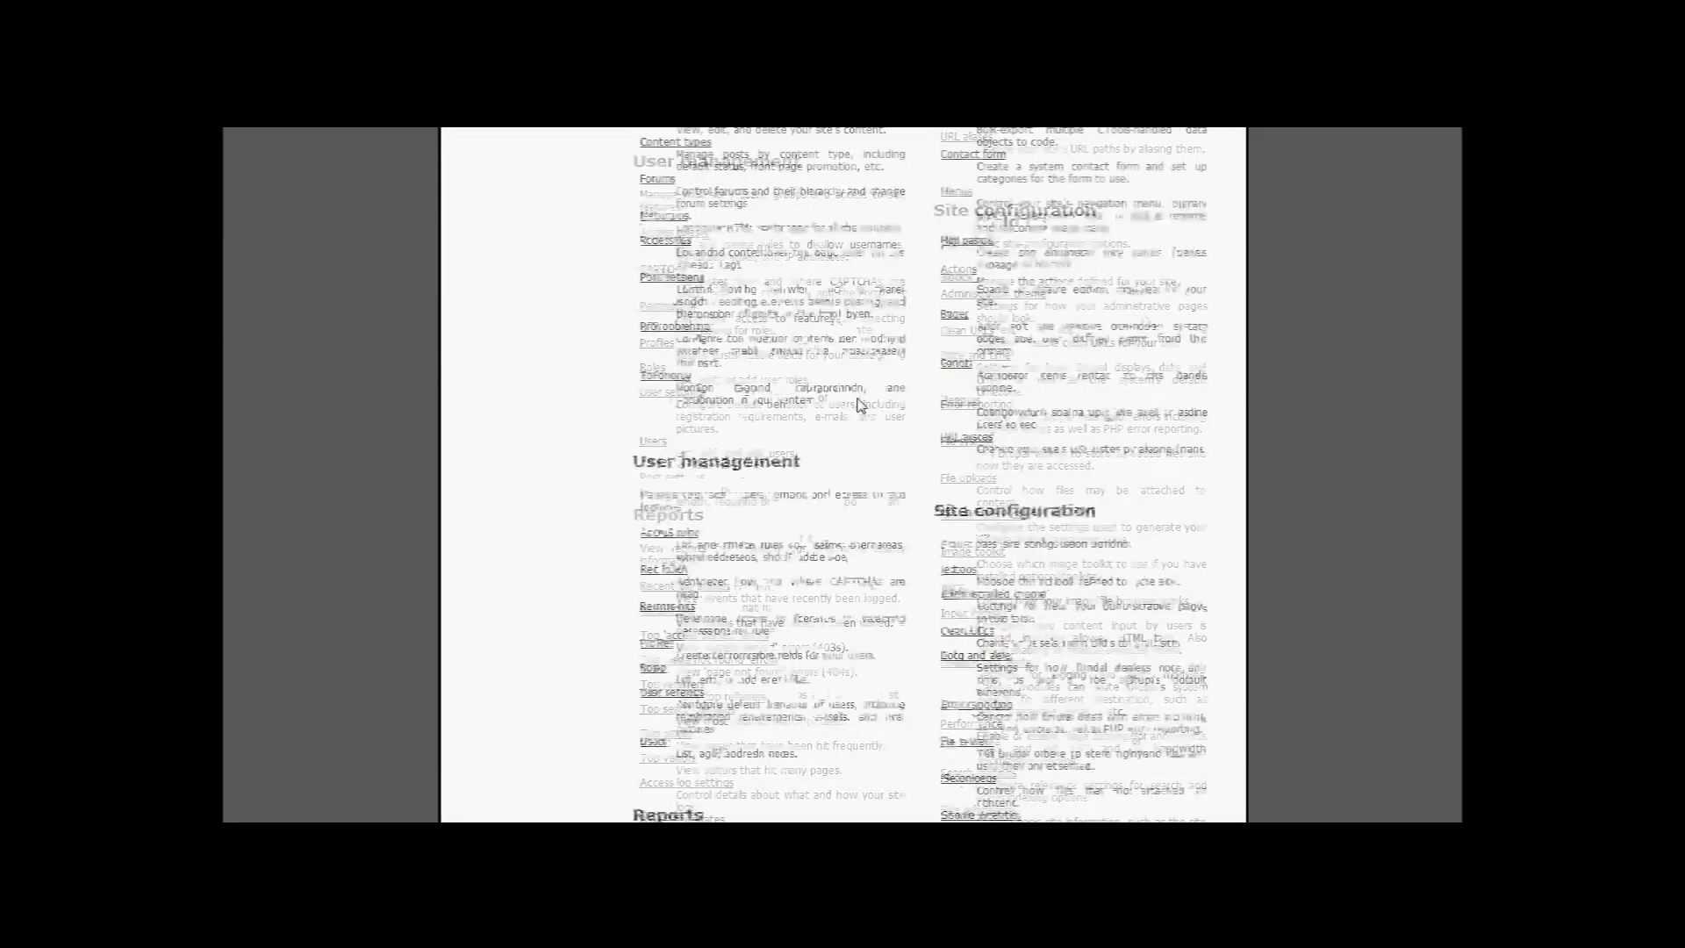
scroll(858, 405, "up", 8)
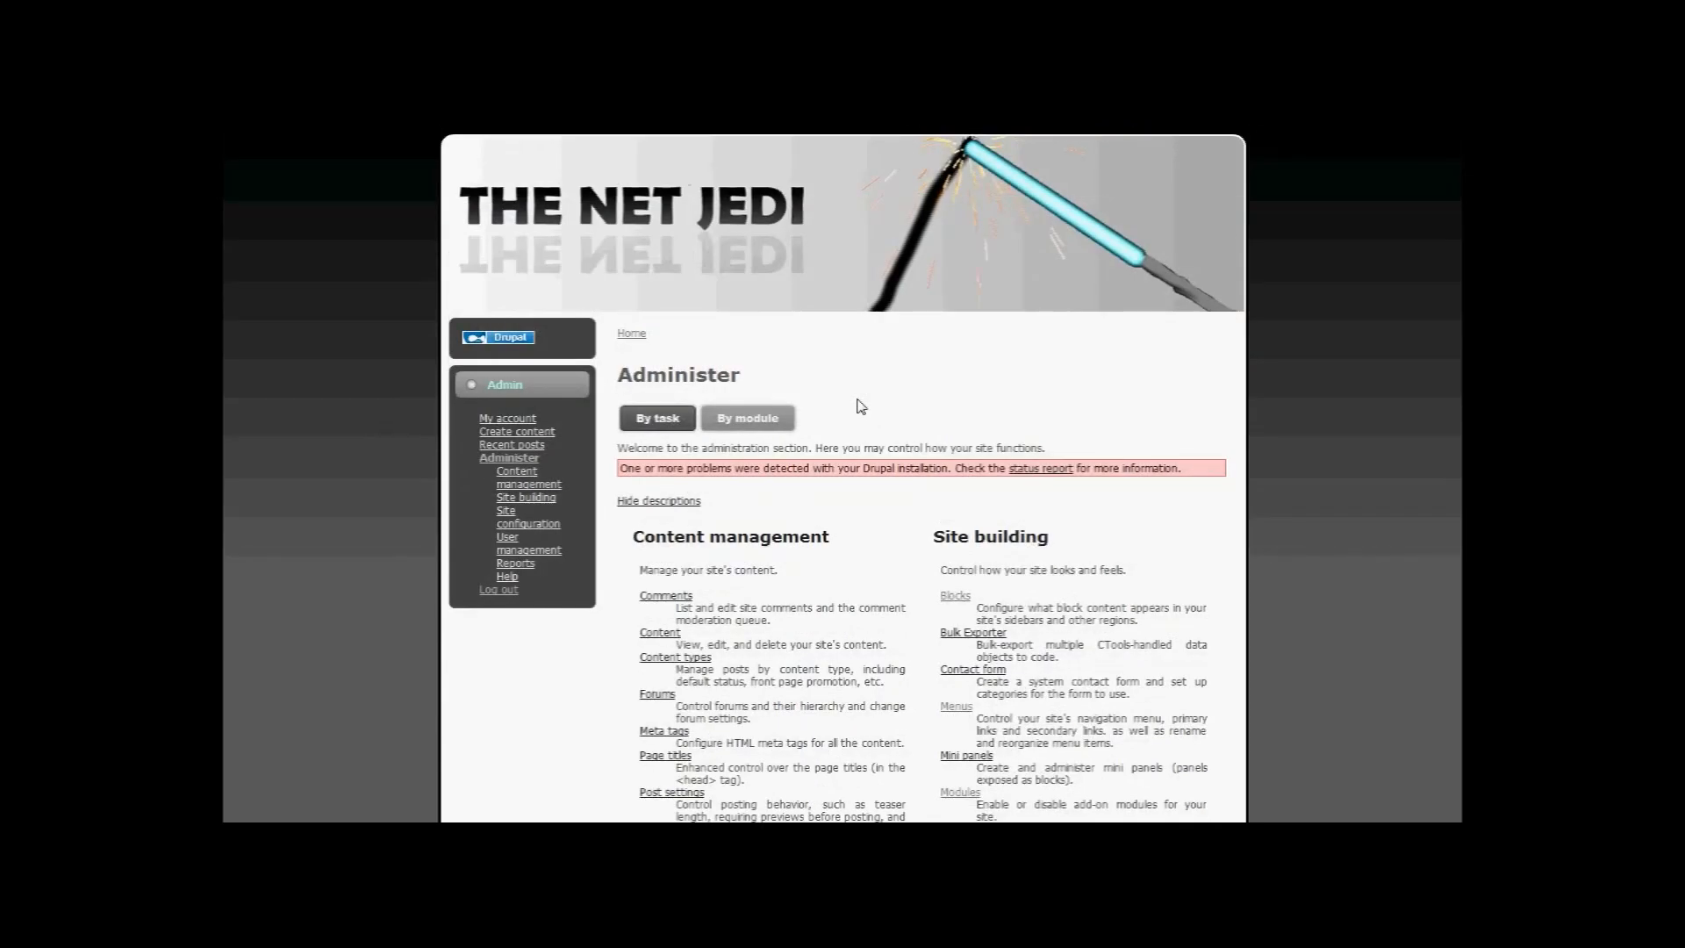
scroll(860, 411, "down", 12)
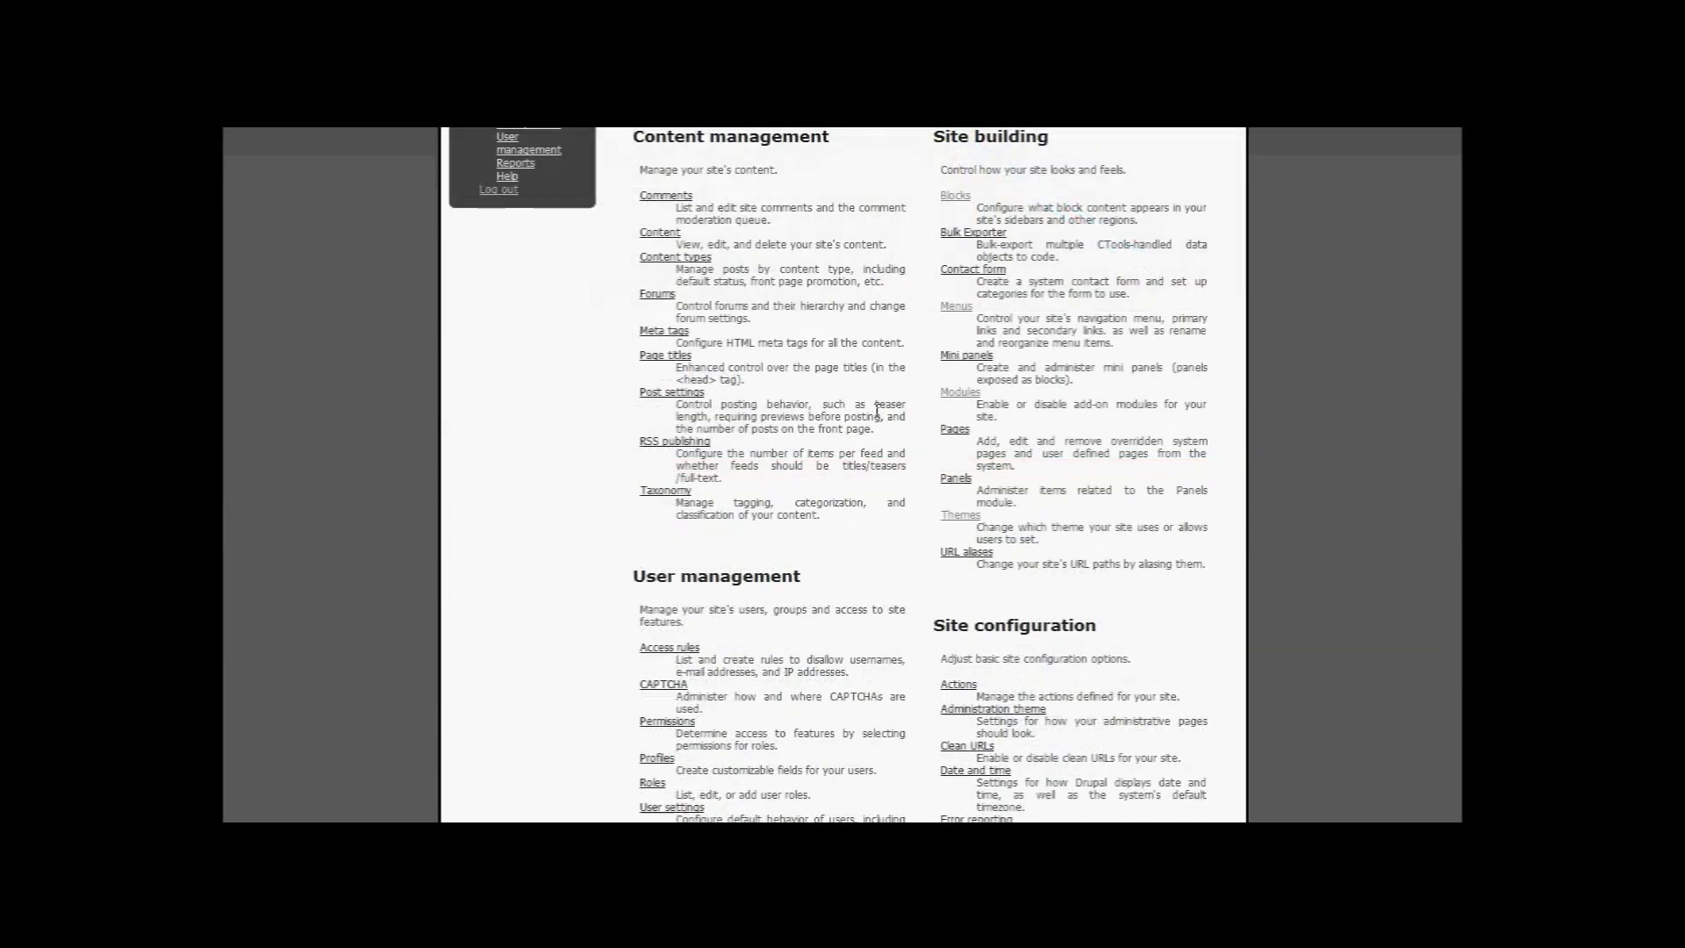
scroll(884, 421, "up", 12)
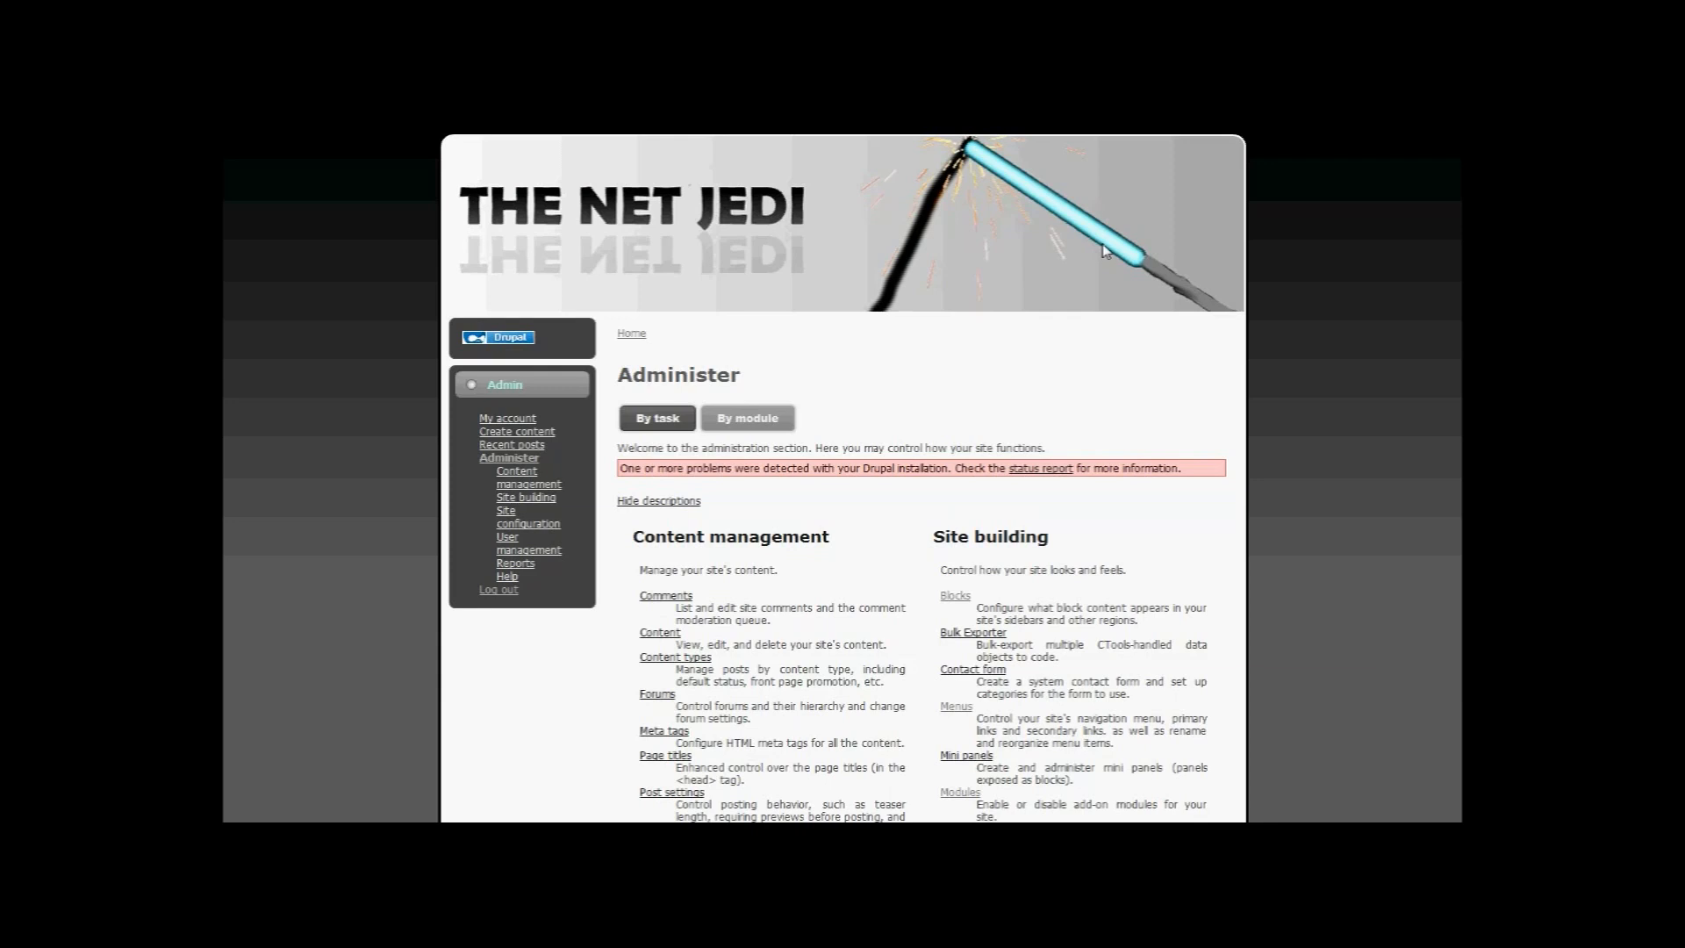
Step: Scroll through the Content management, Site building, User management and Site configuration sections on Administer
scroll(922, 386, "down", 2)
scroll(966, 348, "up", 2)
scroll(969, 350, "down", 2)
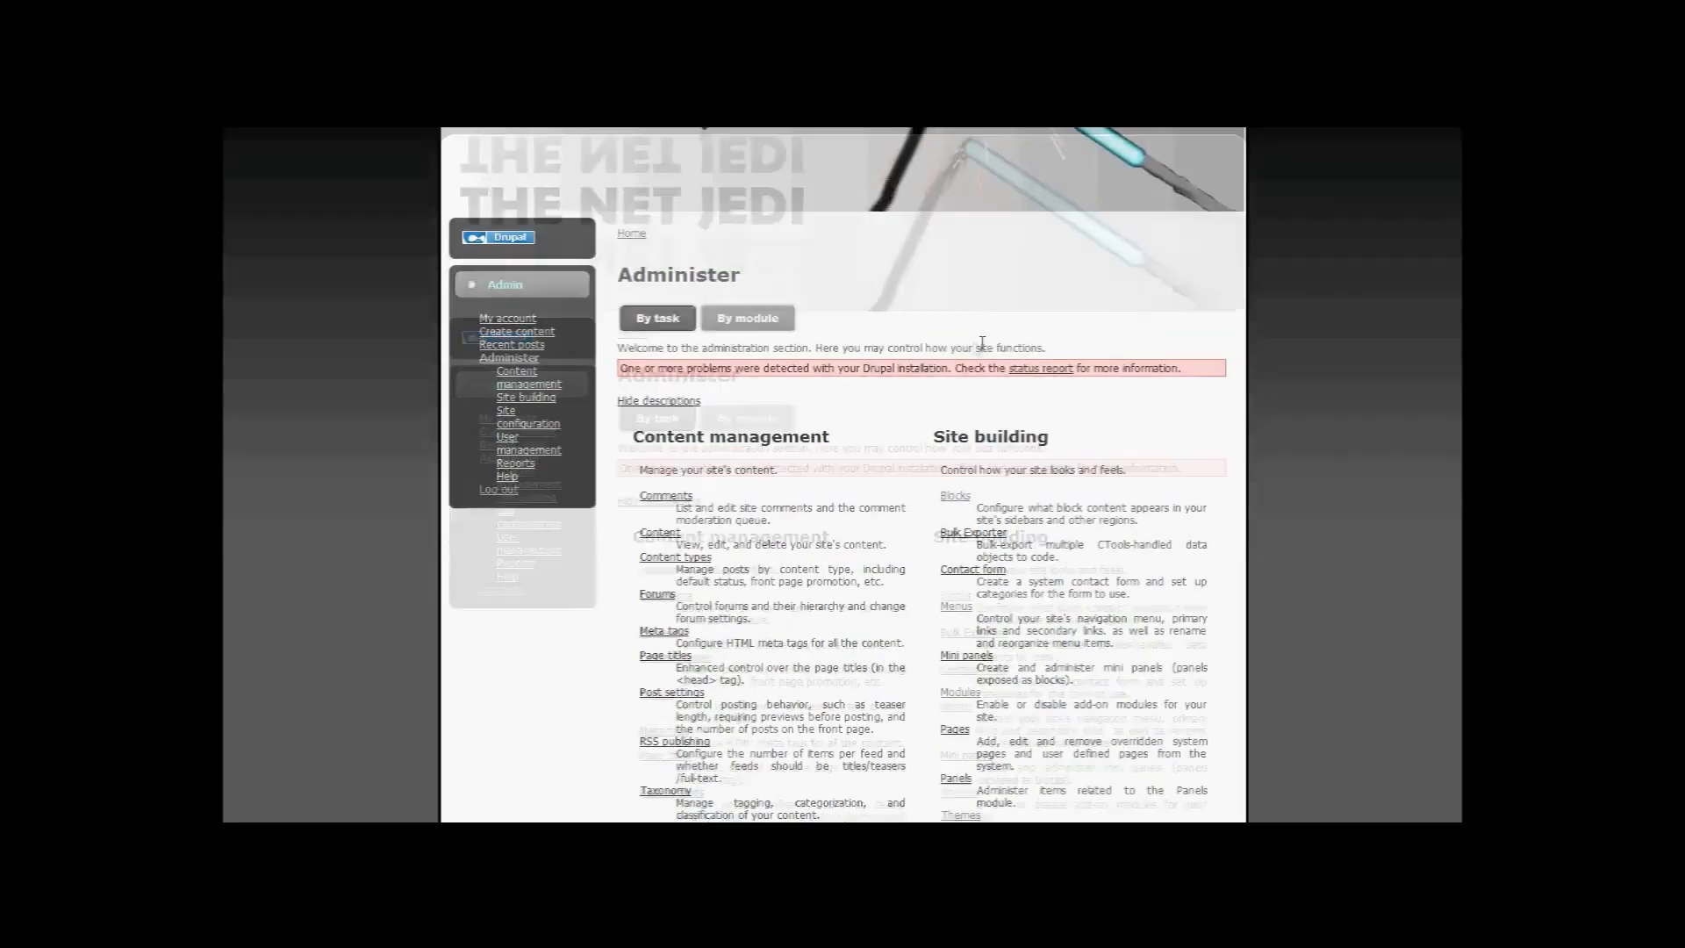
scroll(986, 346, "up", 2)
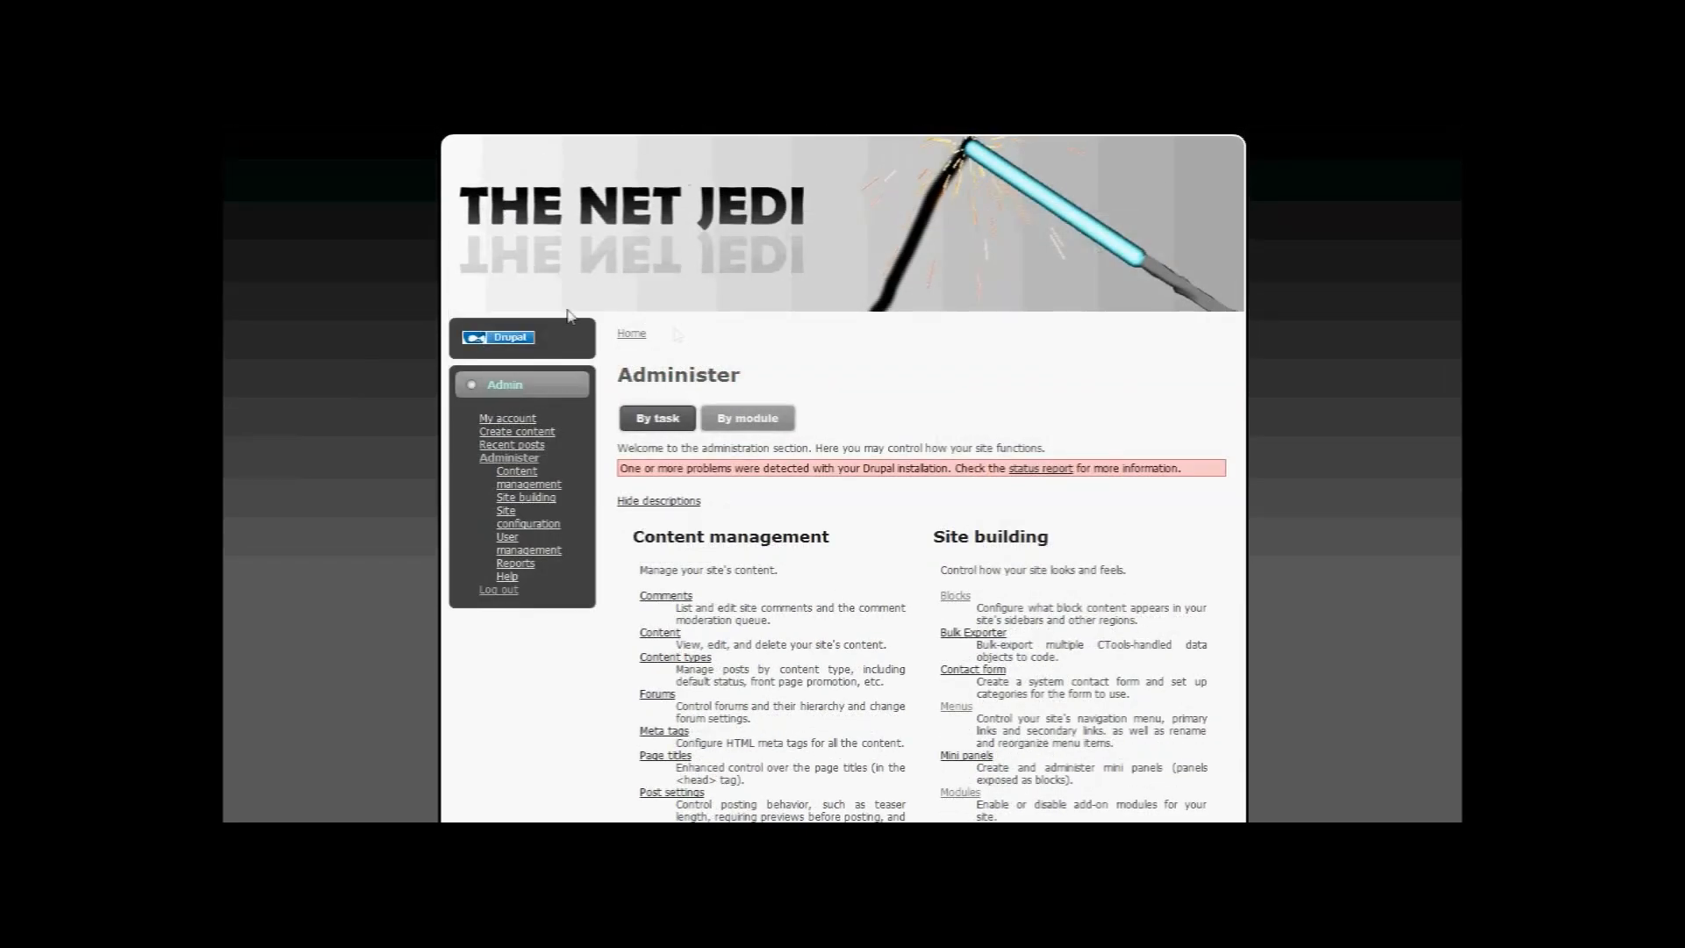
scroll(917, 367, "down", 3)
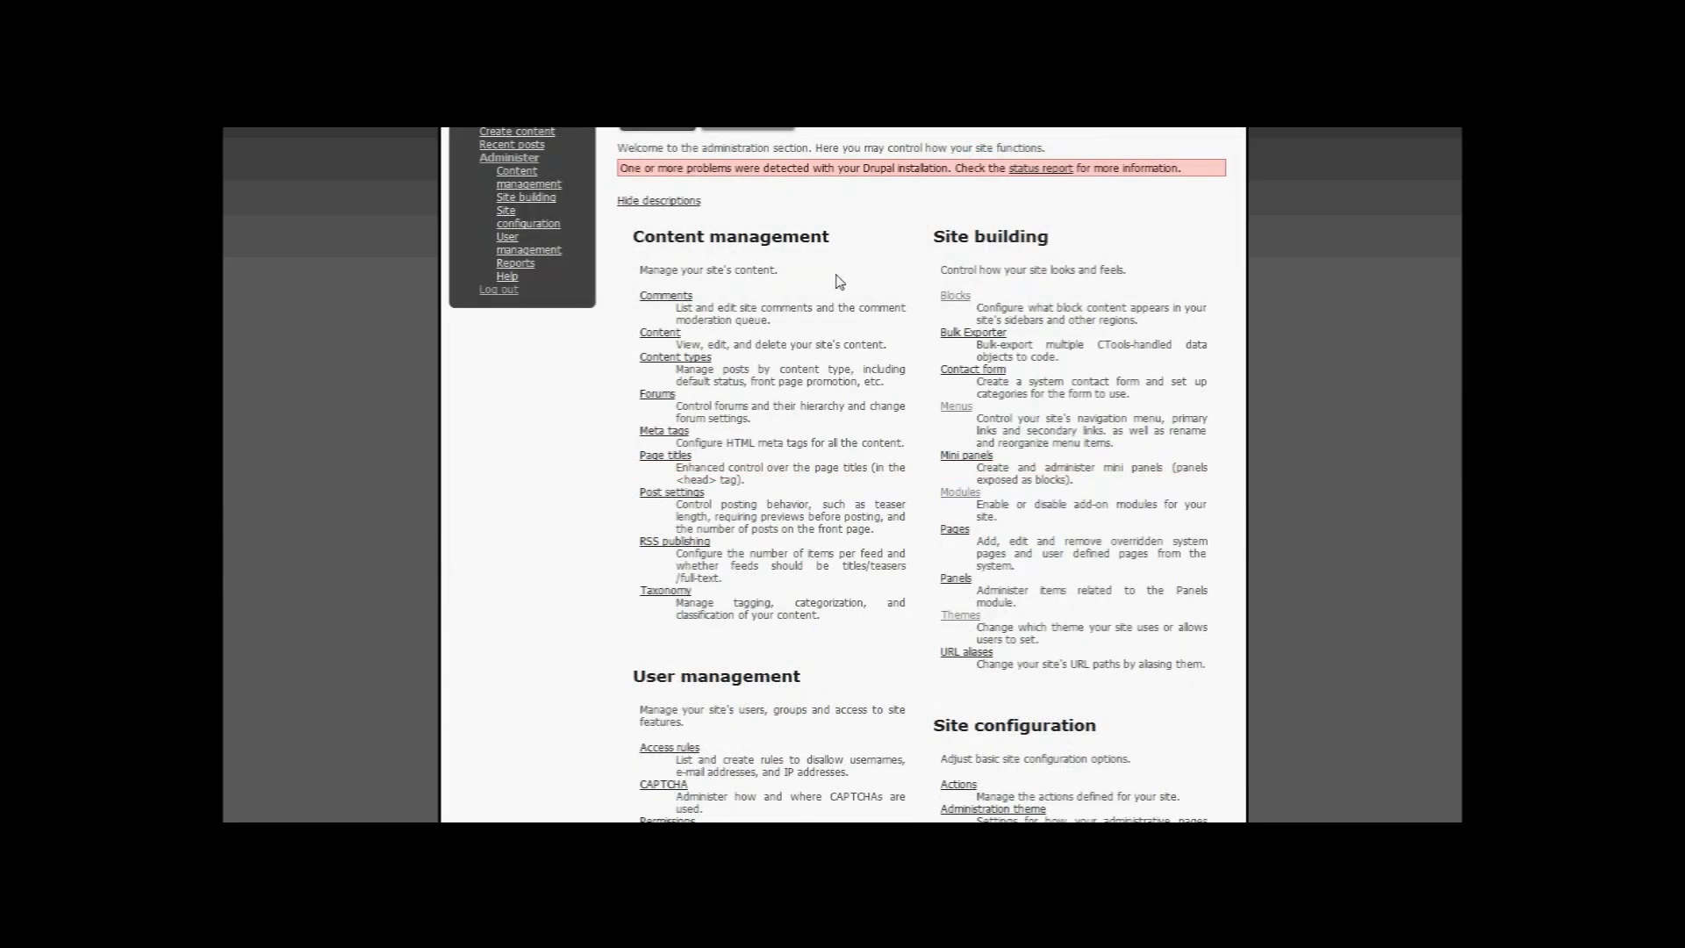
scroll(838, 281, "down", 2)
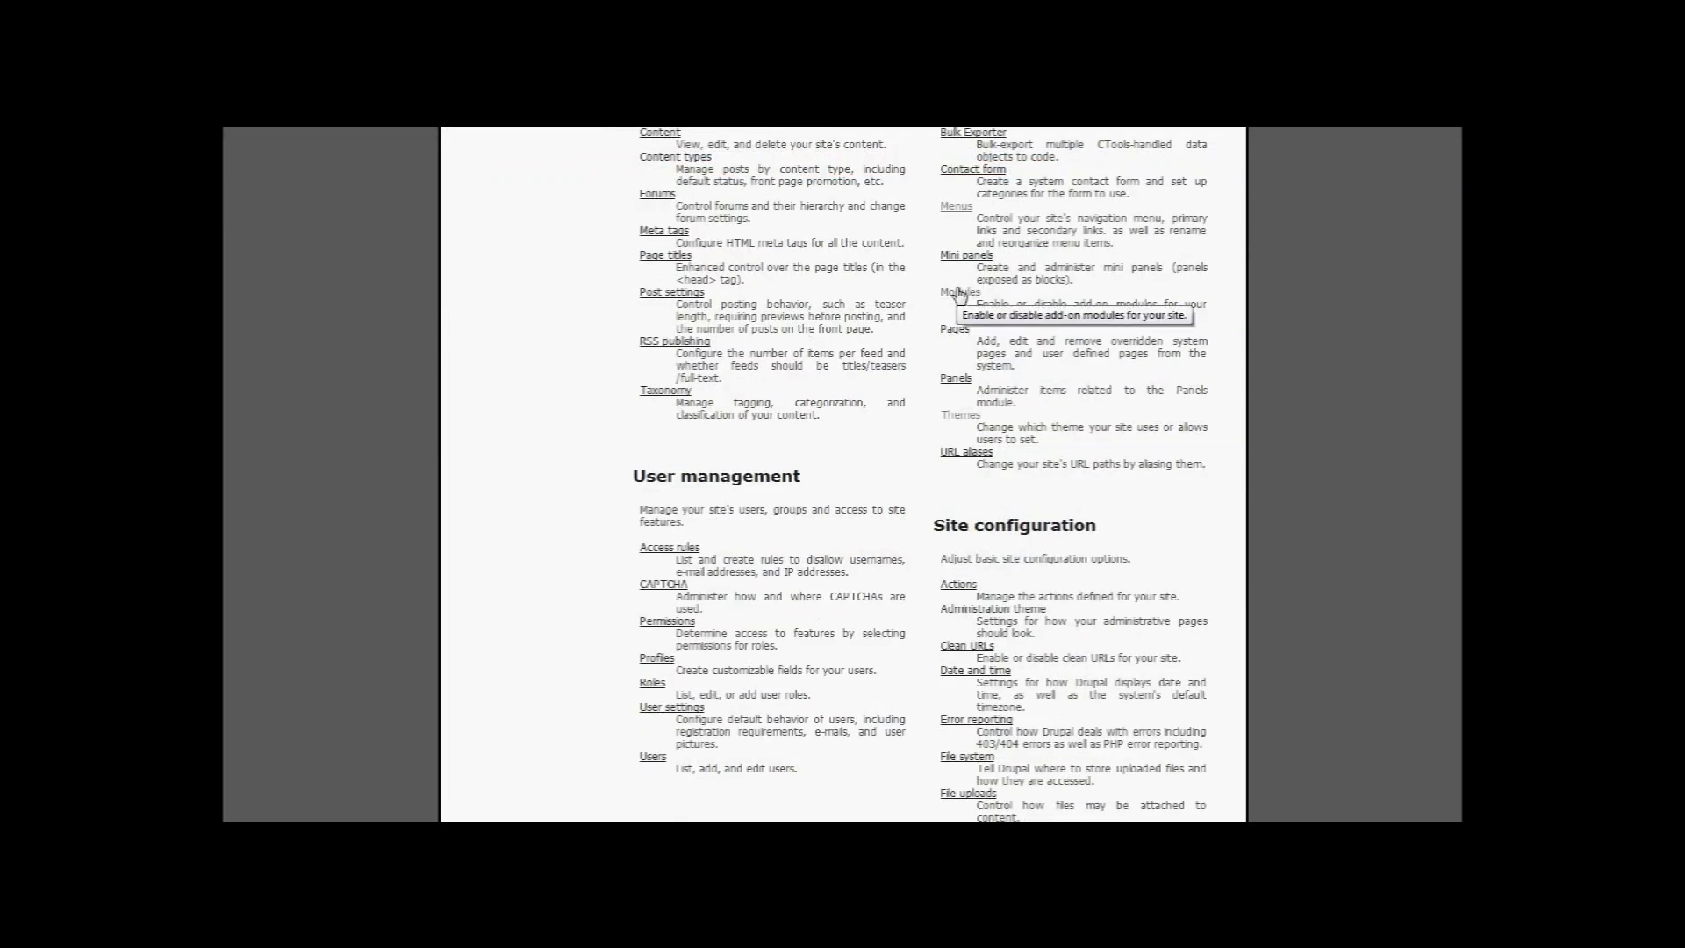
scroll(961, 294, "up", 5)
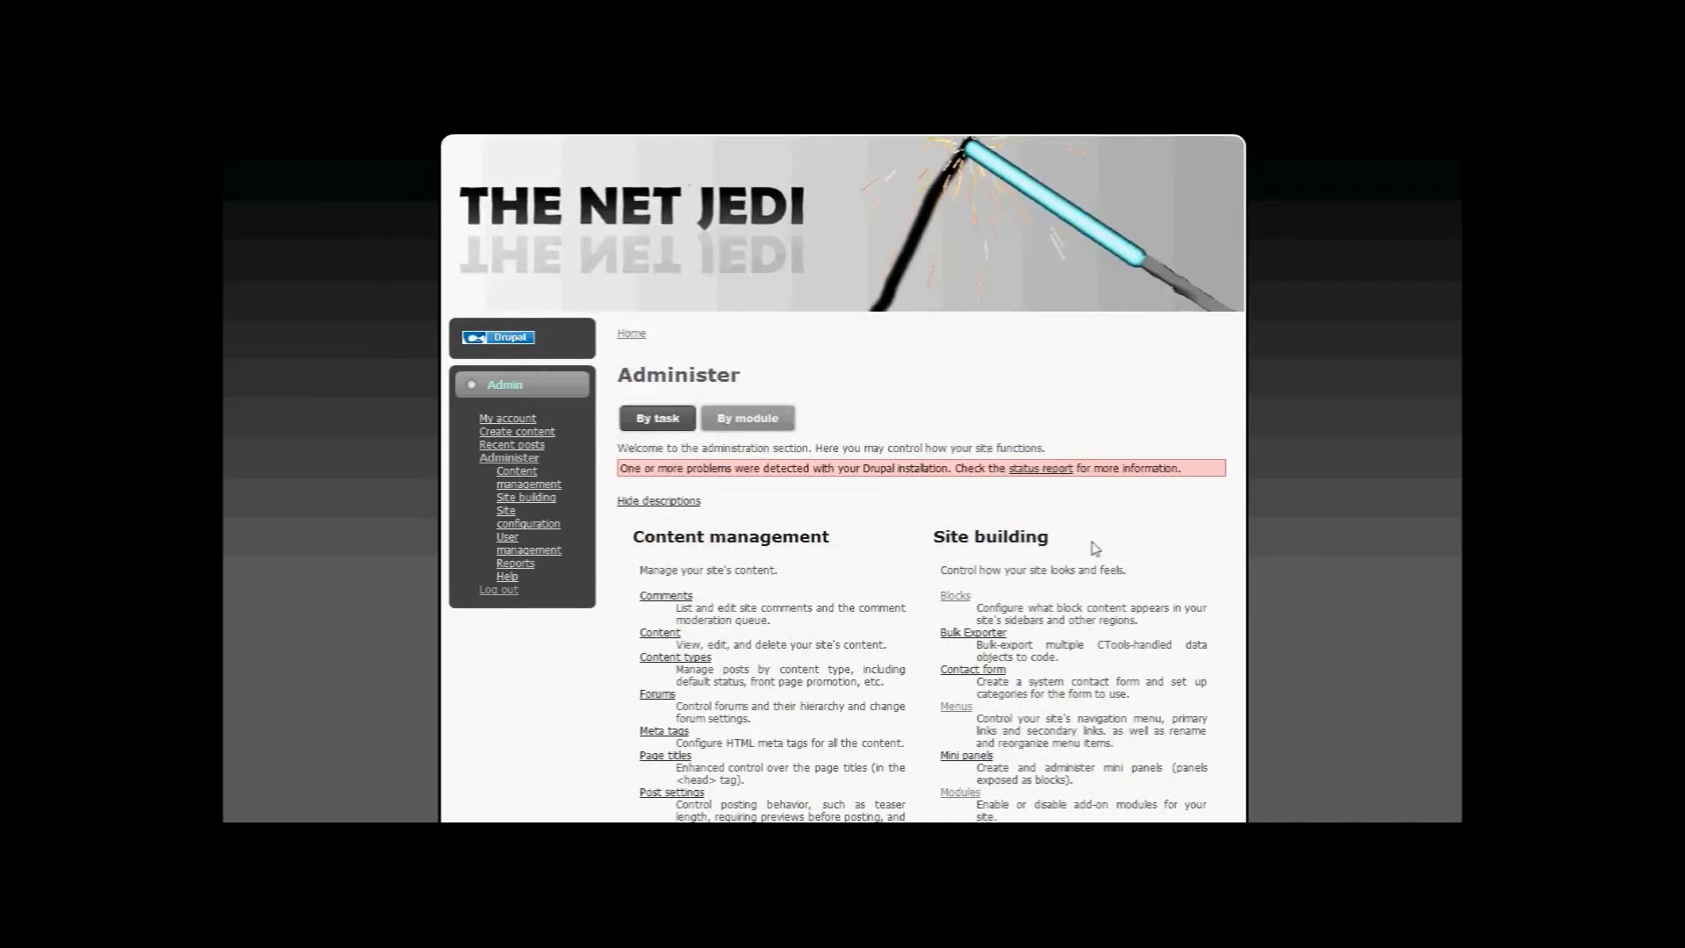
scroll(987, 428, "down", 3)
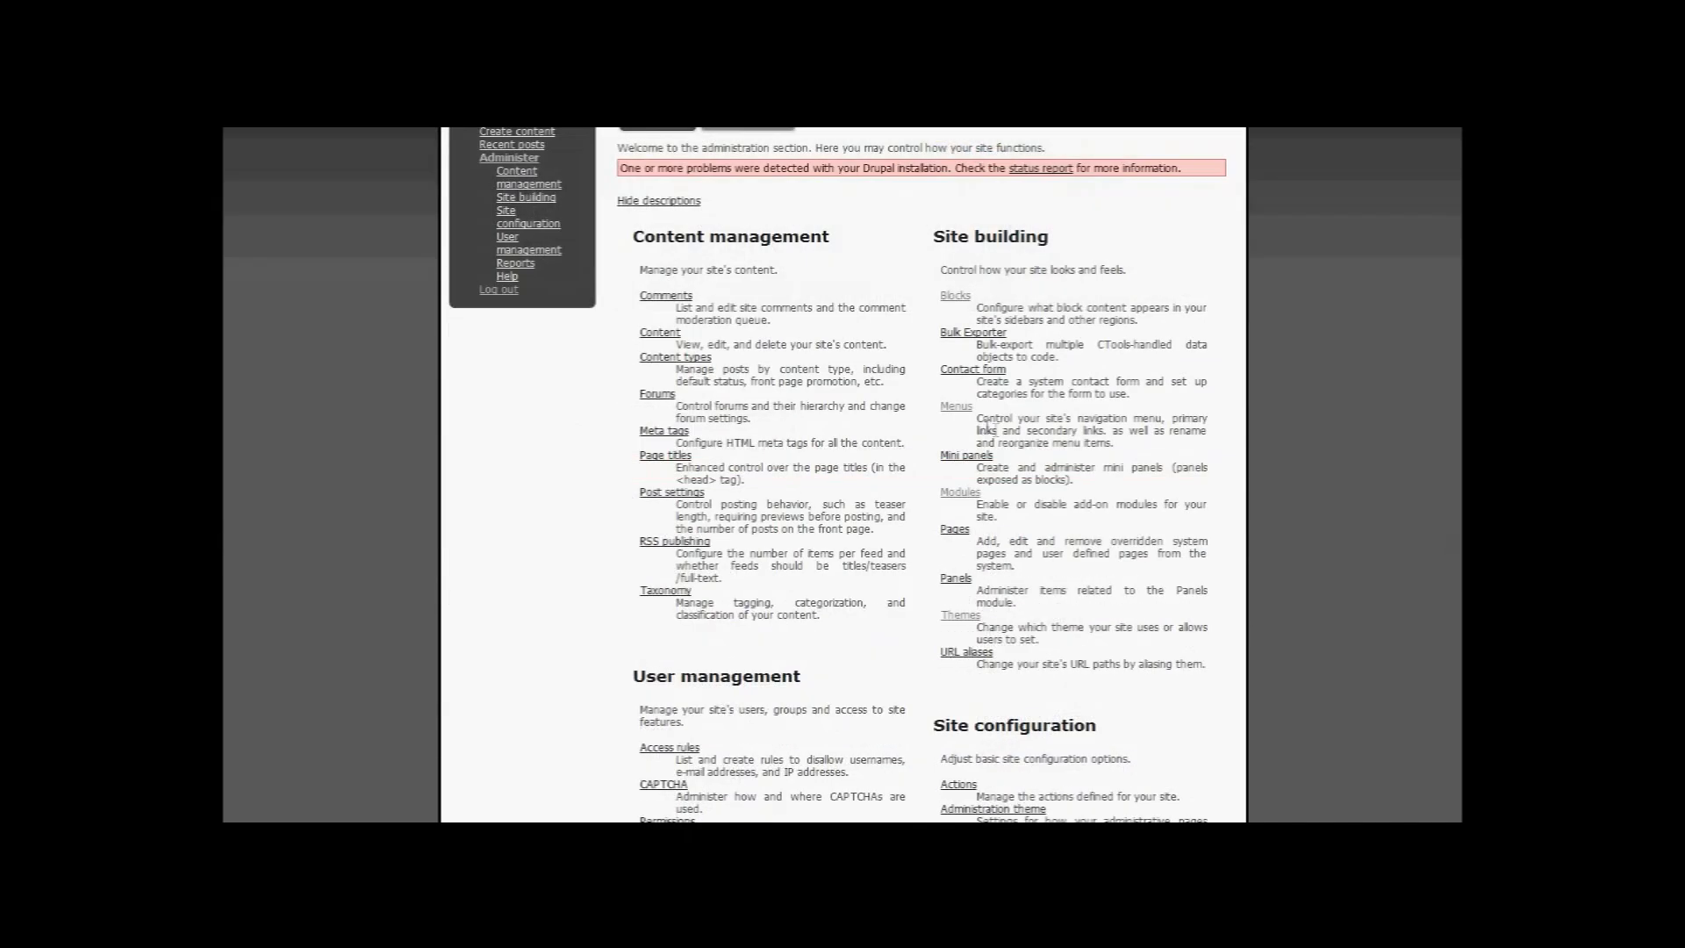
scroll(1049, 399, "up", 3)
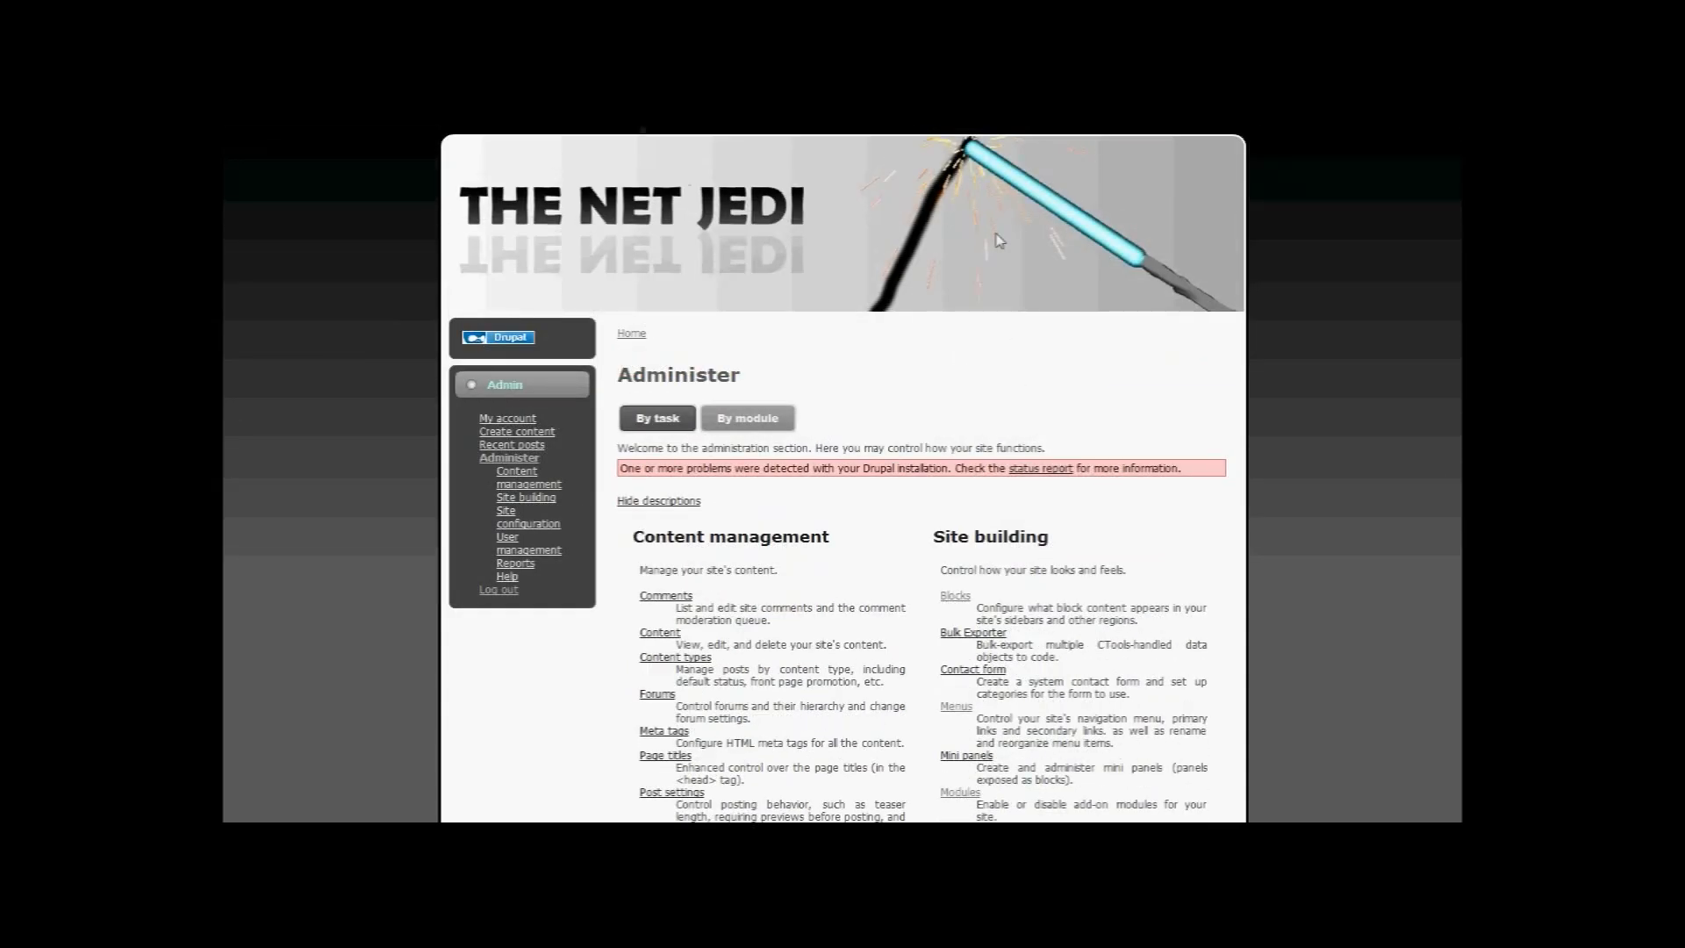
scroll(974, 406, "down", 2)
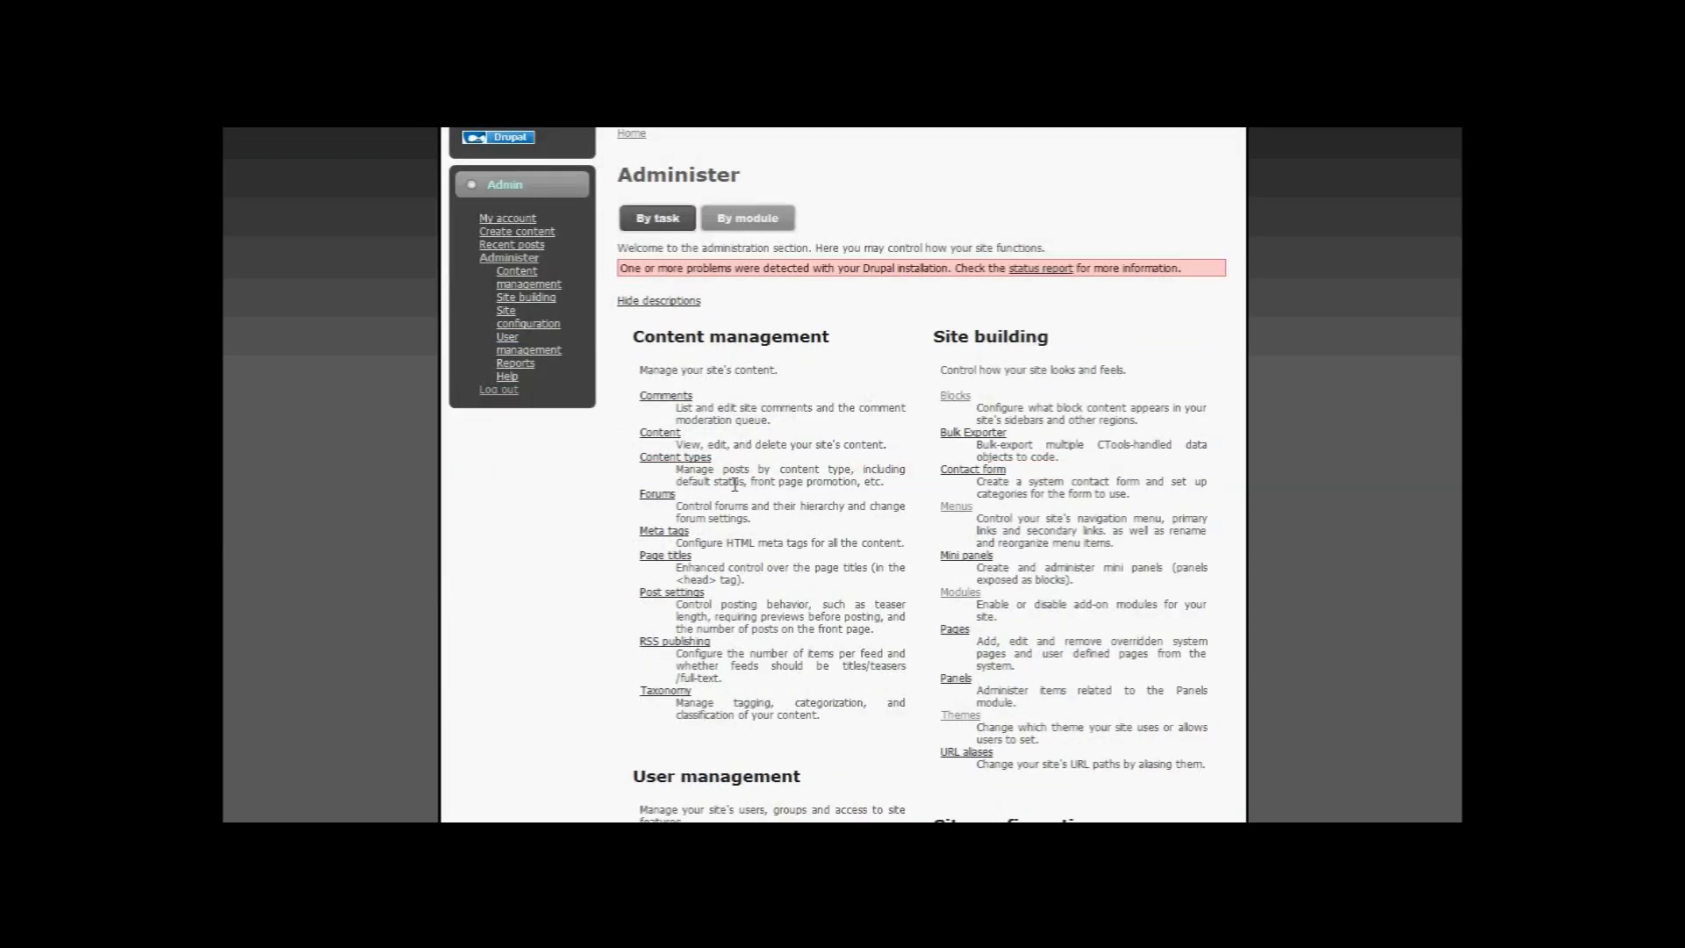
scroll(736, 483, "down", 3)
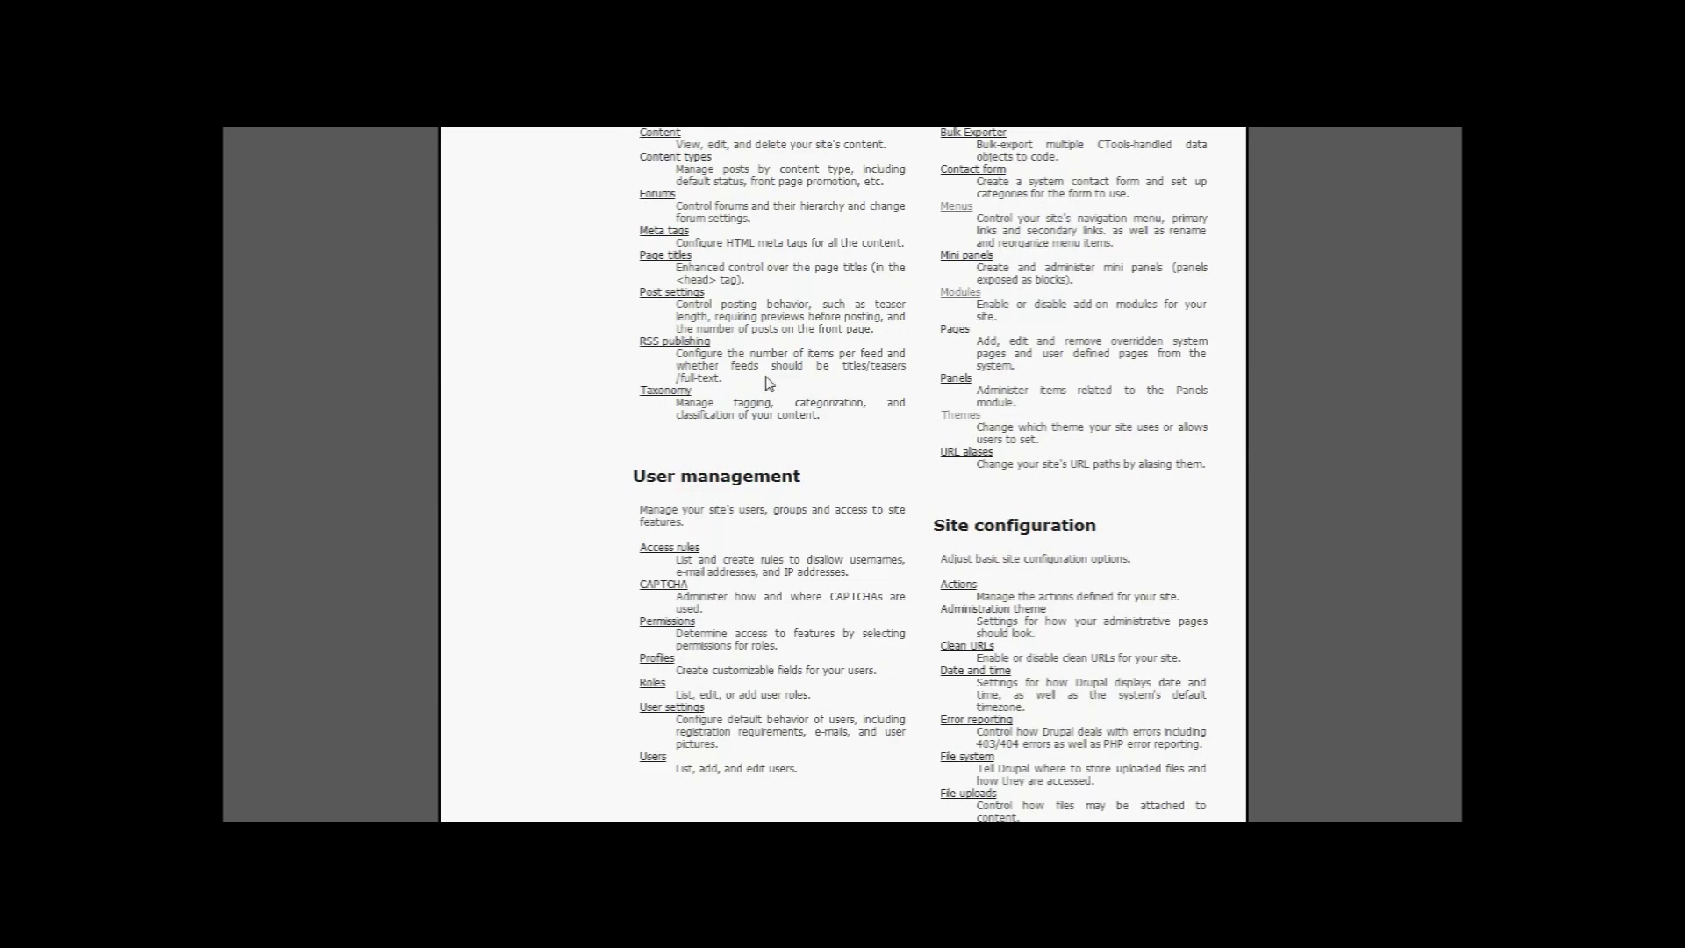
scroll(771, 379, "up", 2)
scroll(772, 379, "up", 2)
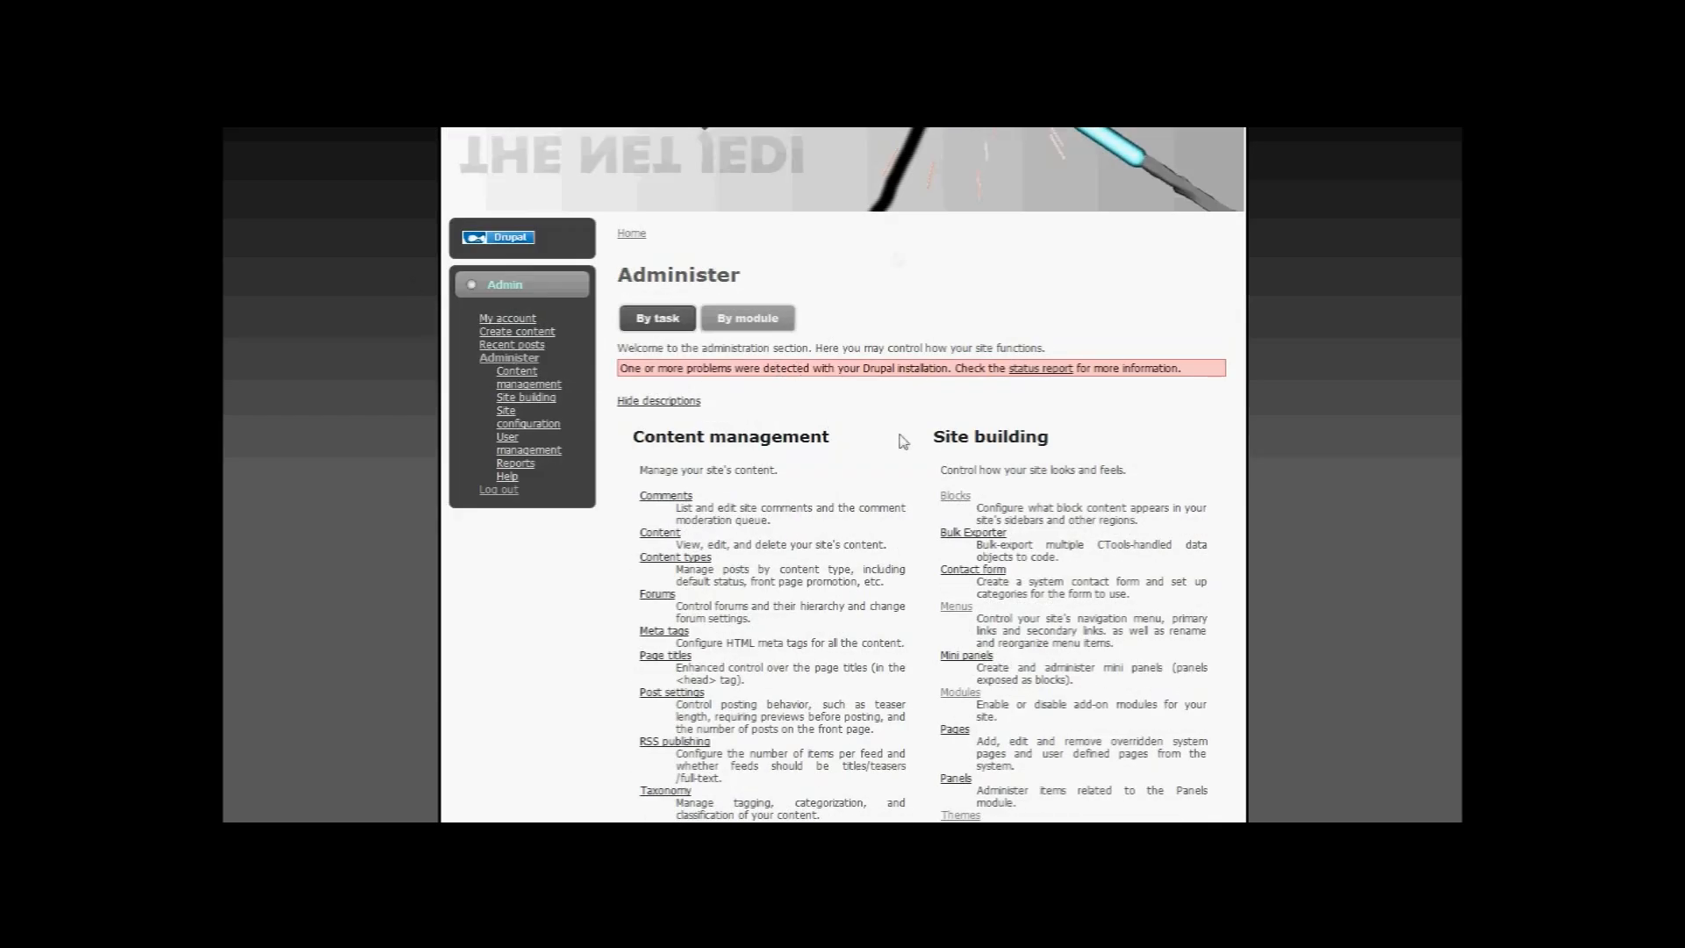
scroll(921, 386, "up", 1)
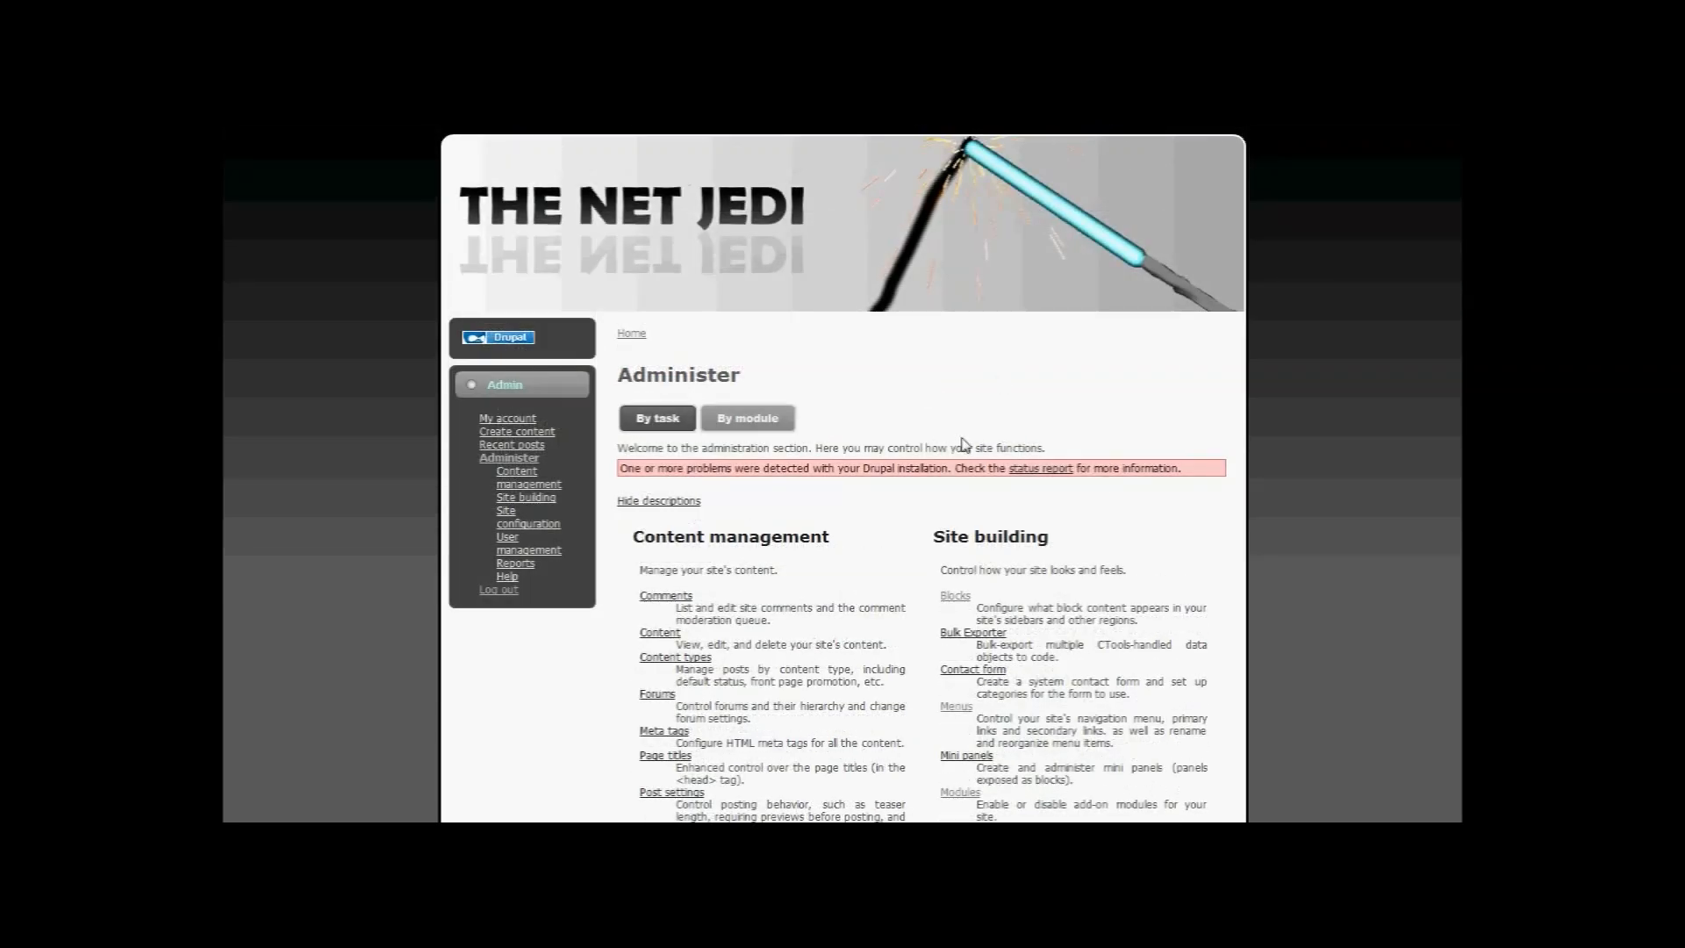
scroll(855, 415, "down", 1)
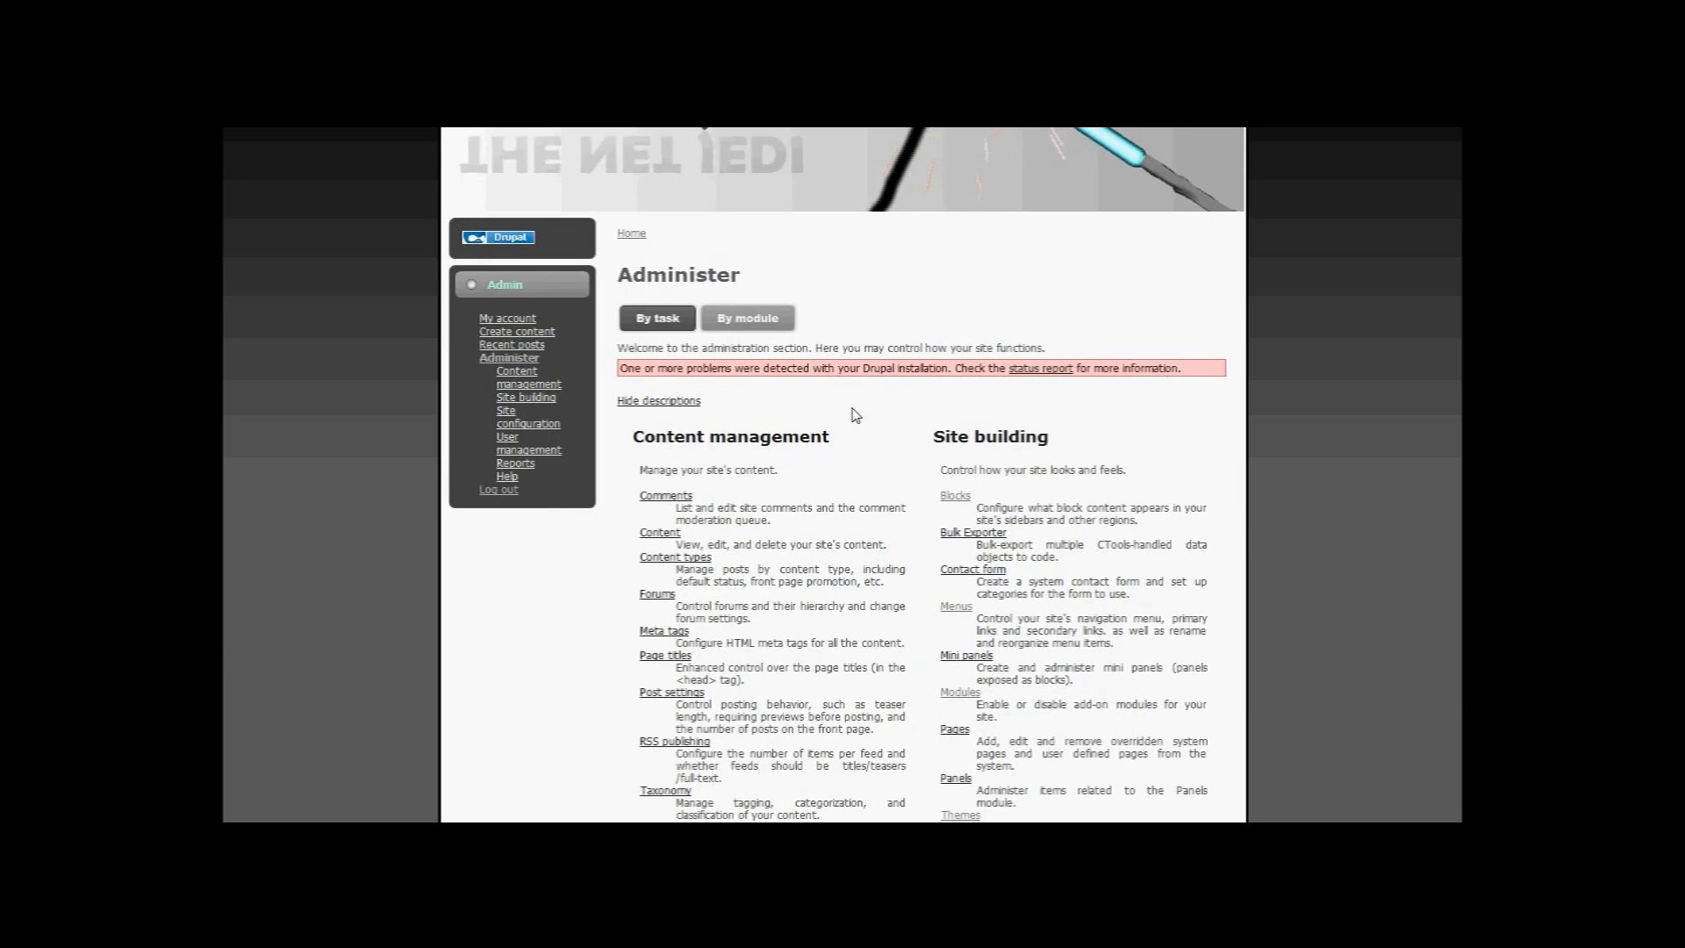
scroll(900, 392, "down", 1)
scroll(900, 393, "down", 3)
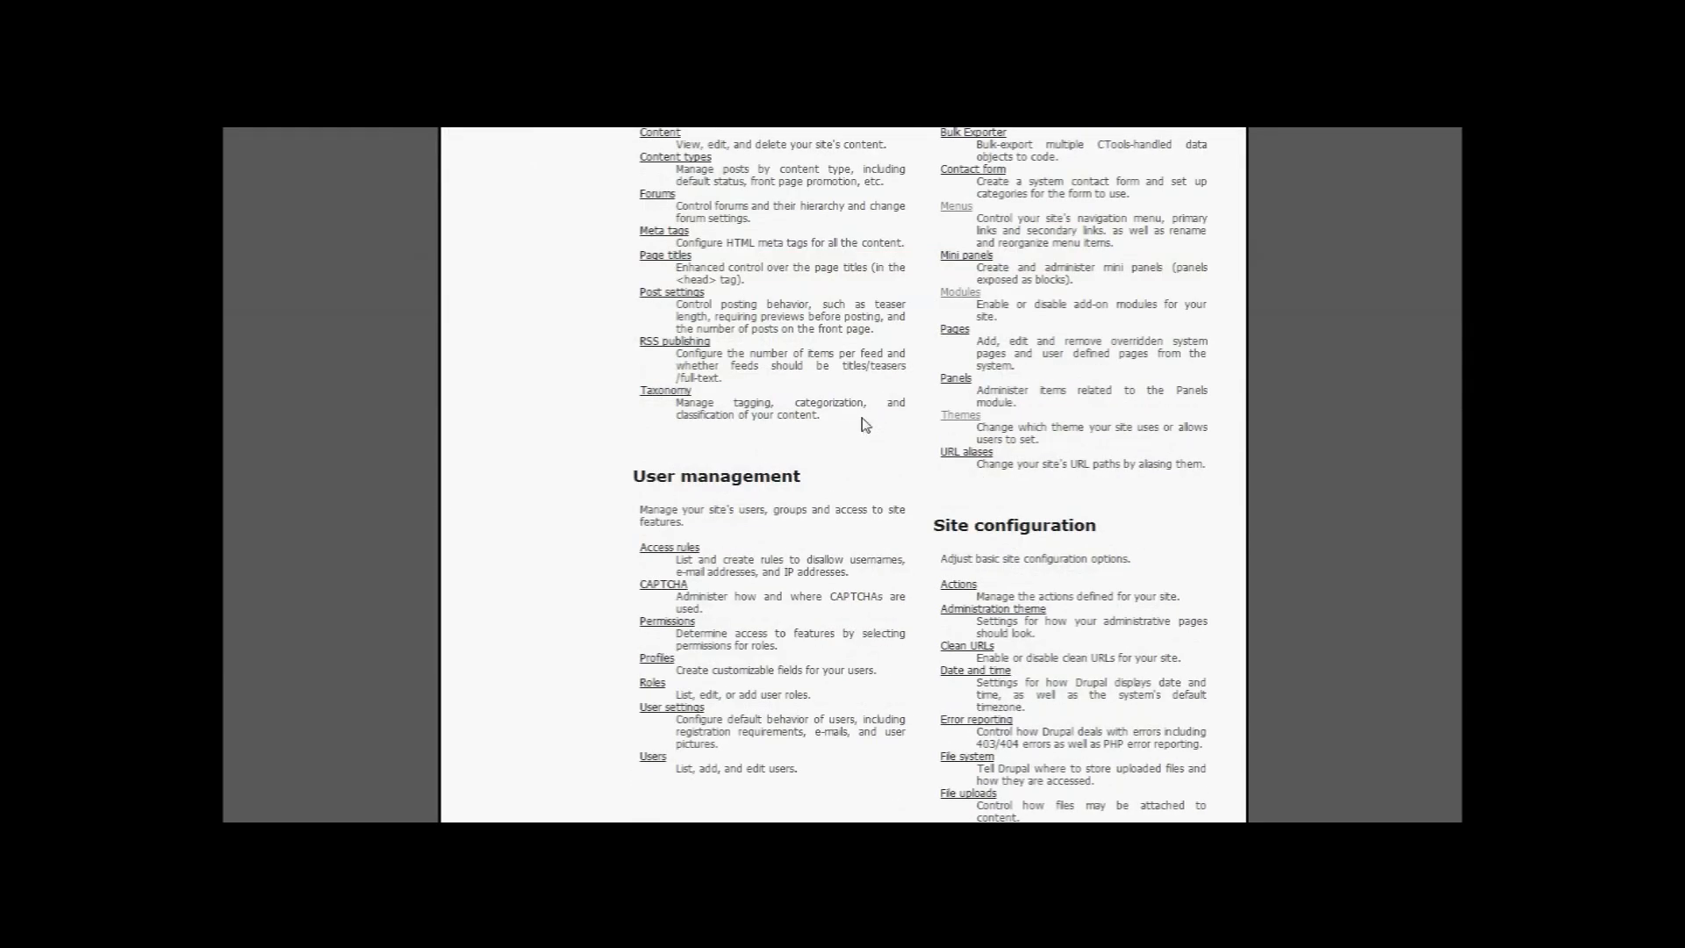
scroll(865, 424, "up", 2)
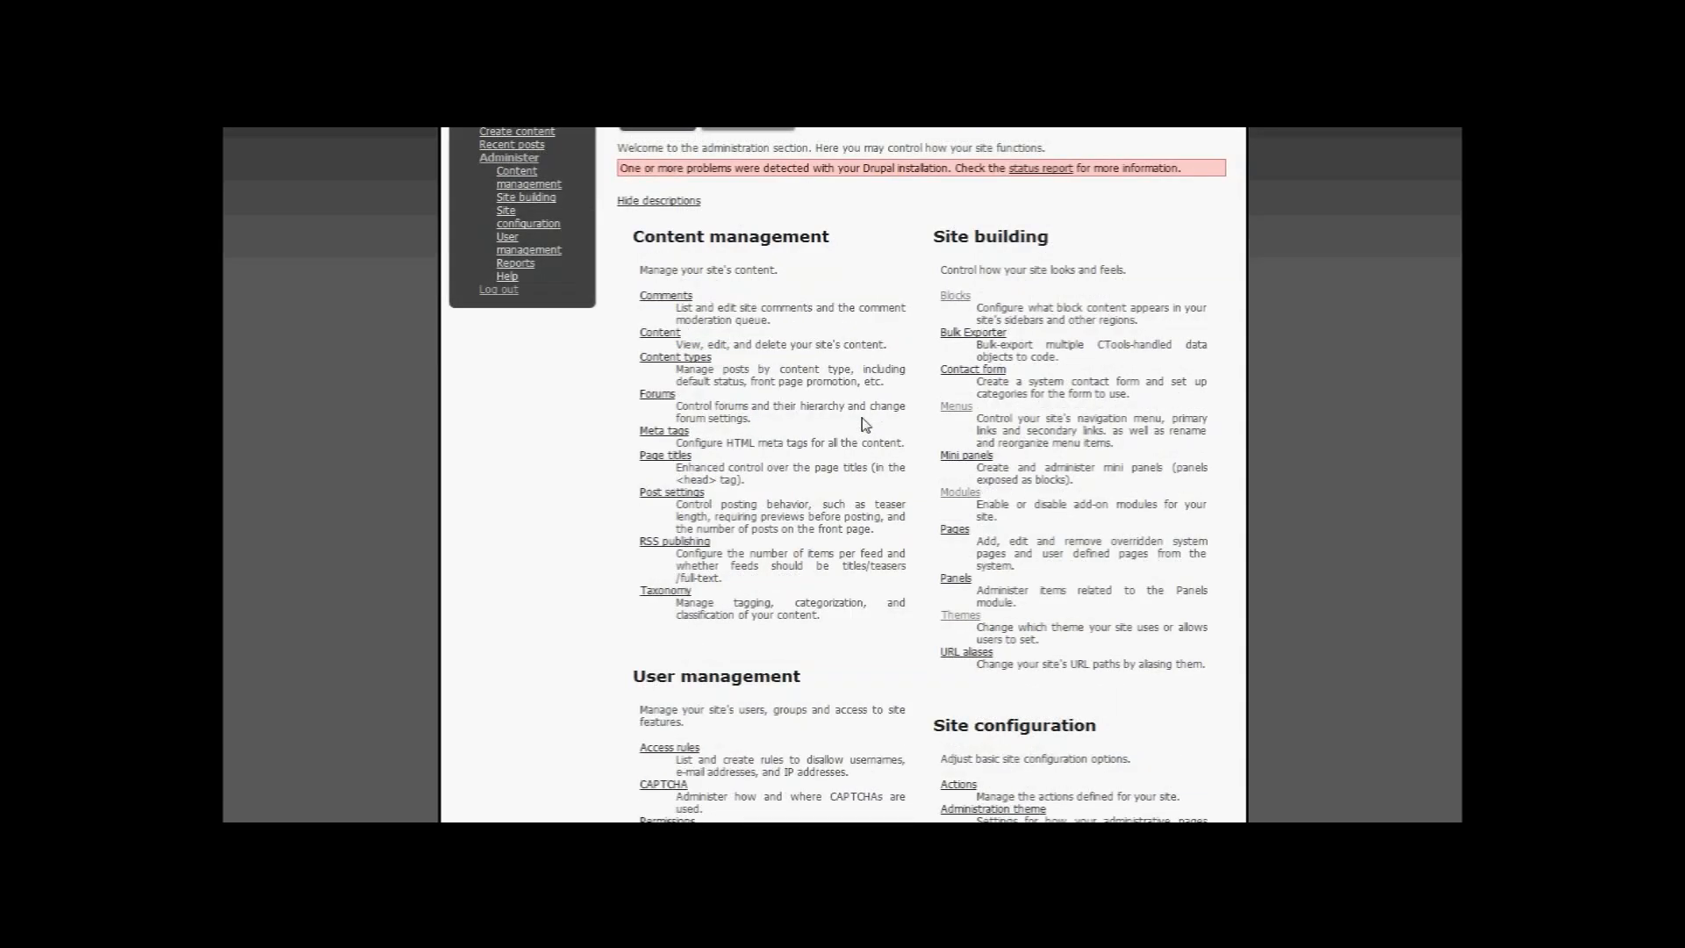
scroll(765, 423, "down", 7)
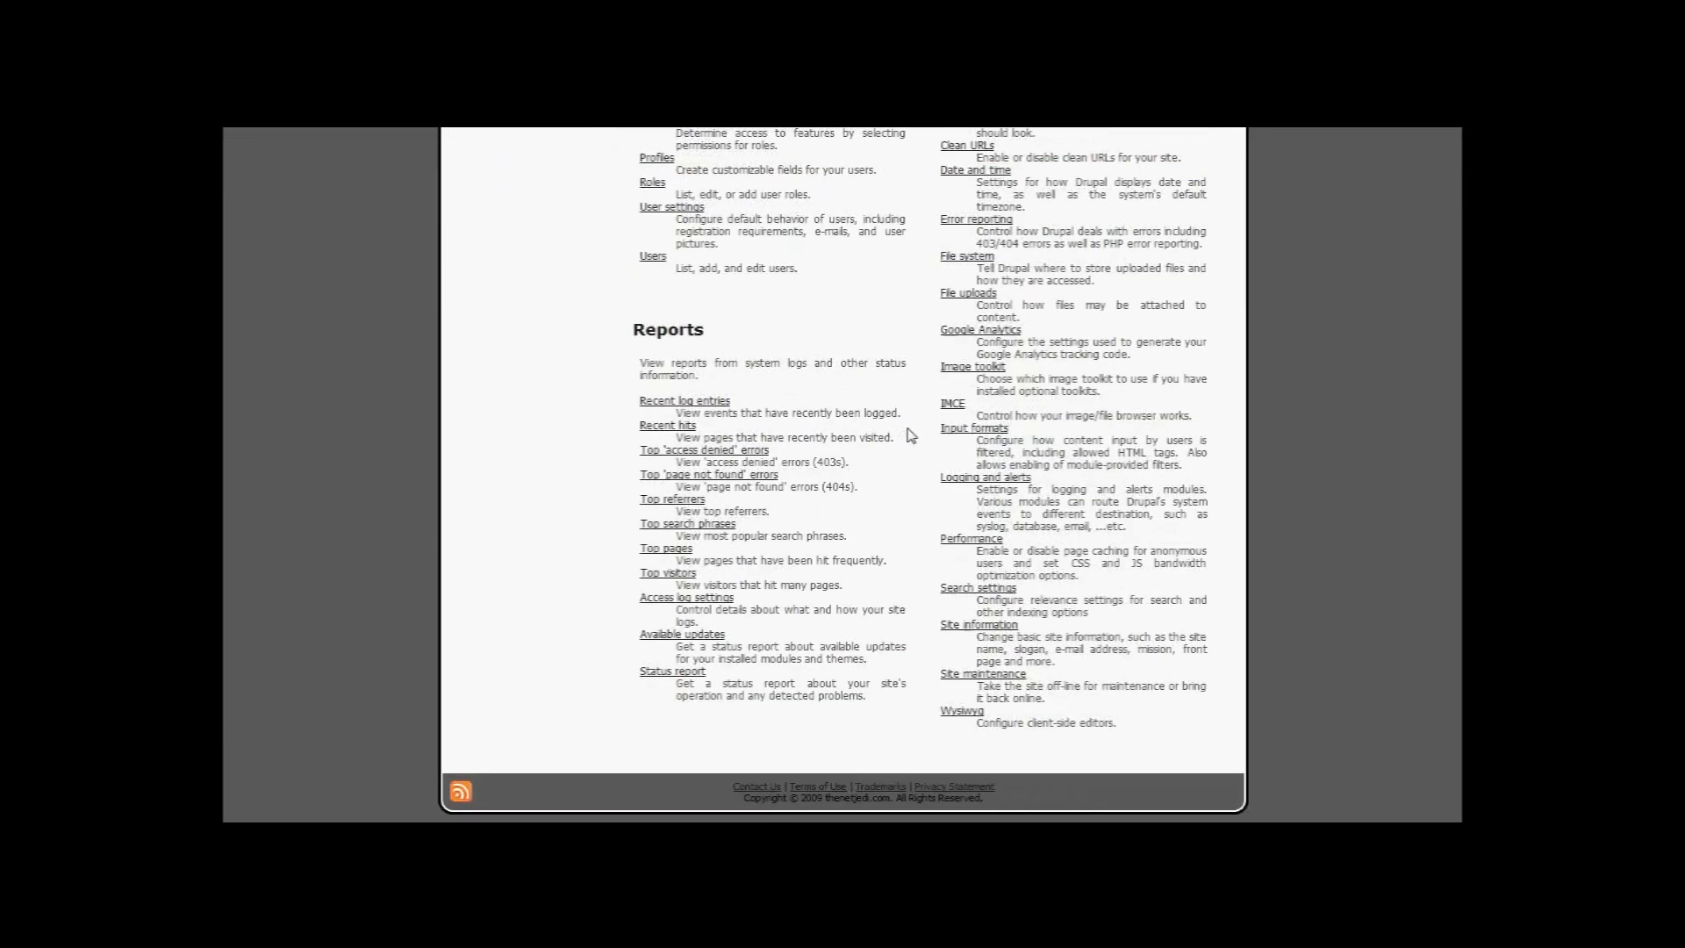
scroll(853, 428, "up", 2)
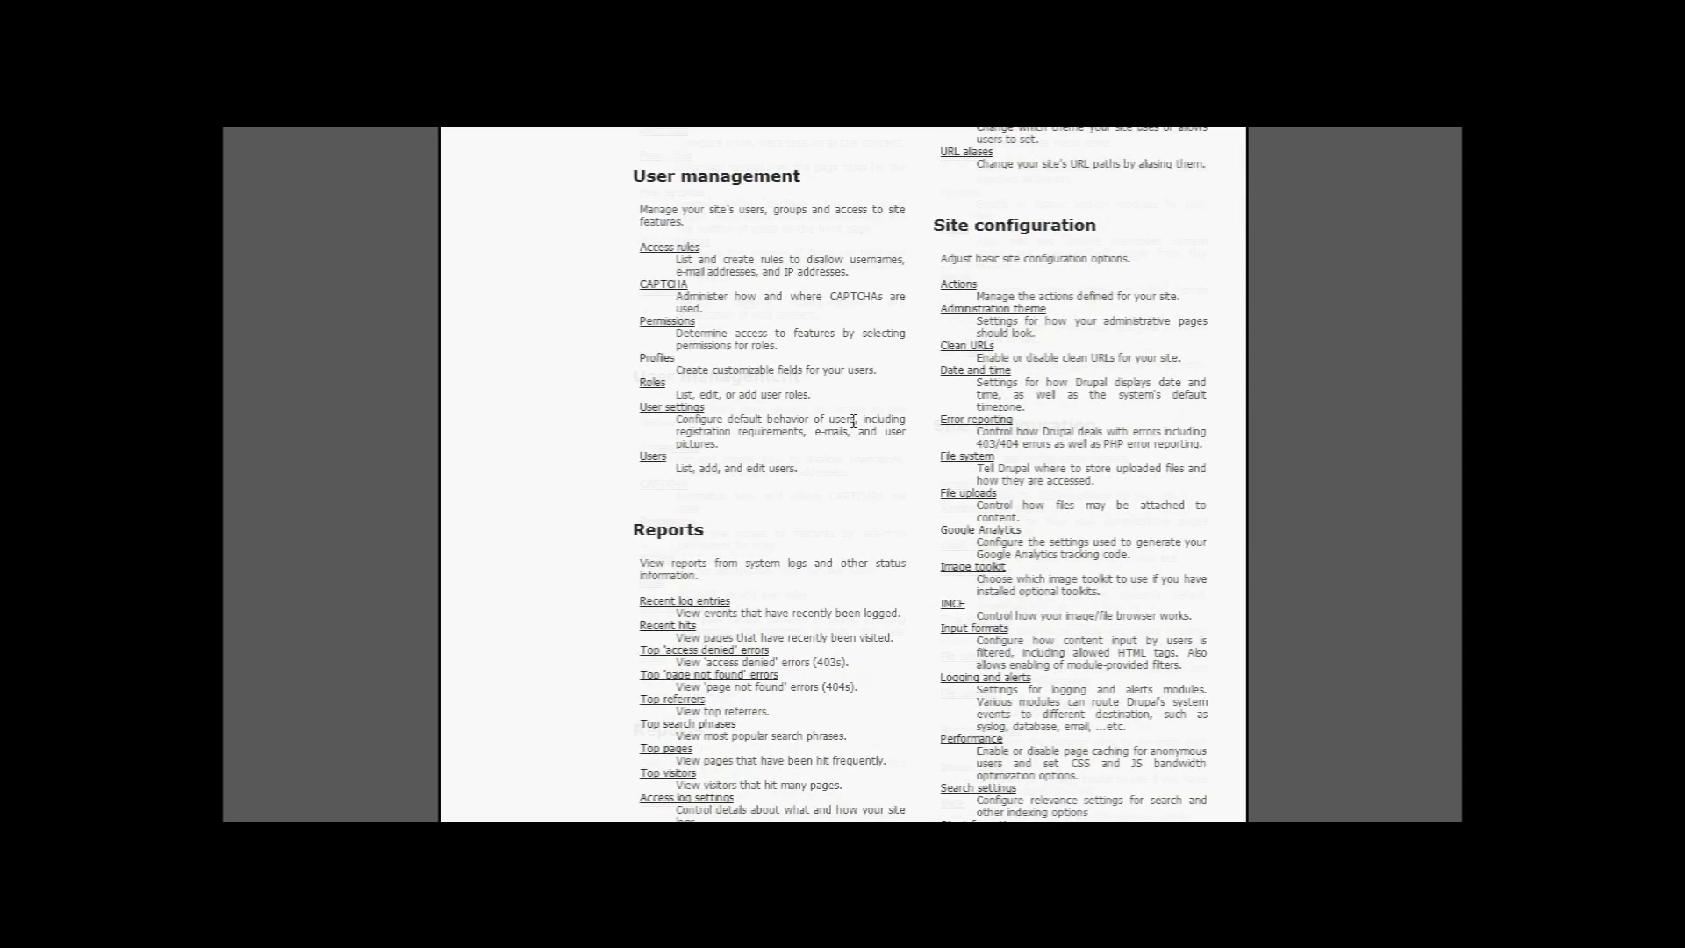
scroll(853, 422, "up", 5)
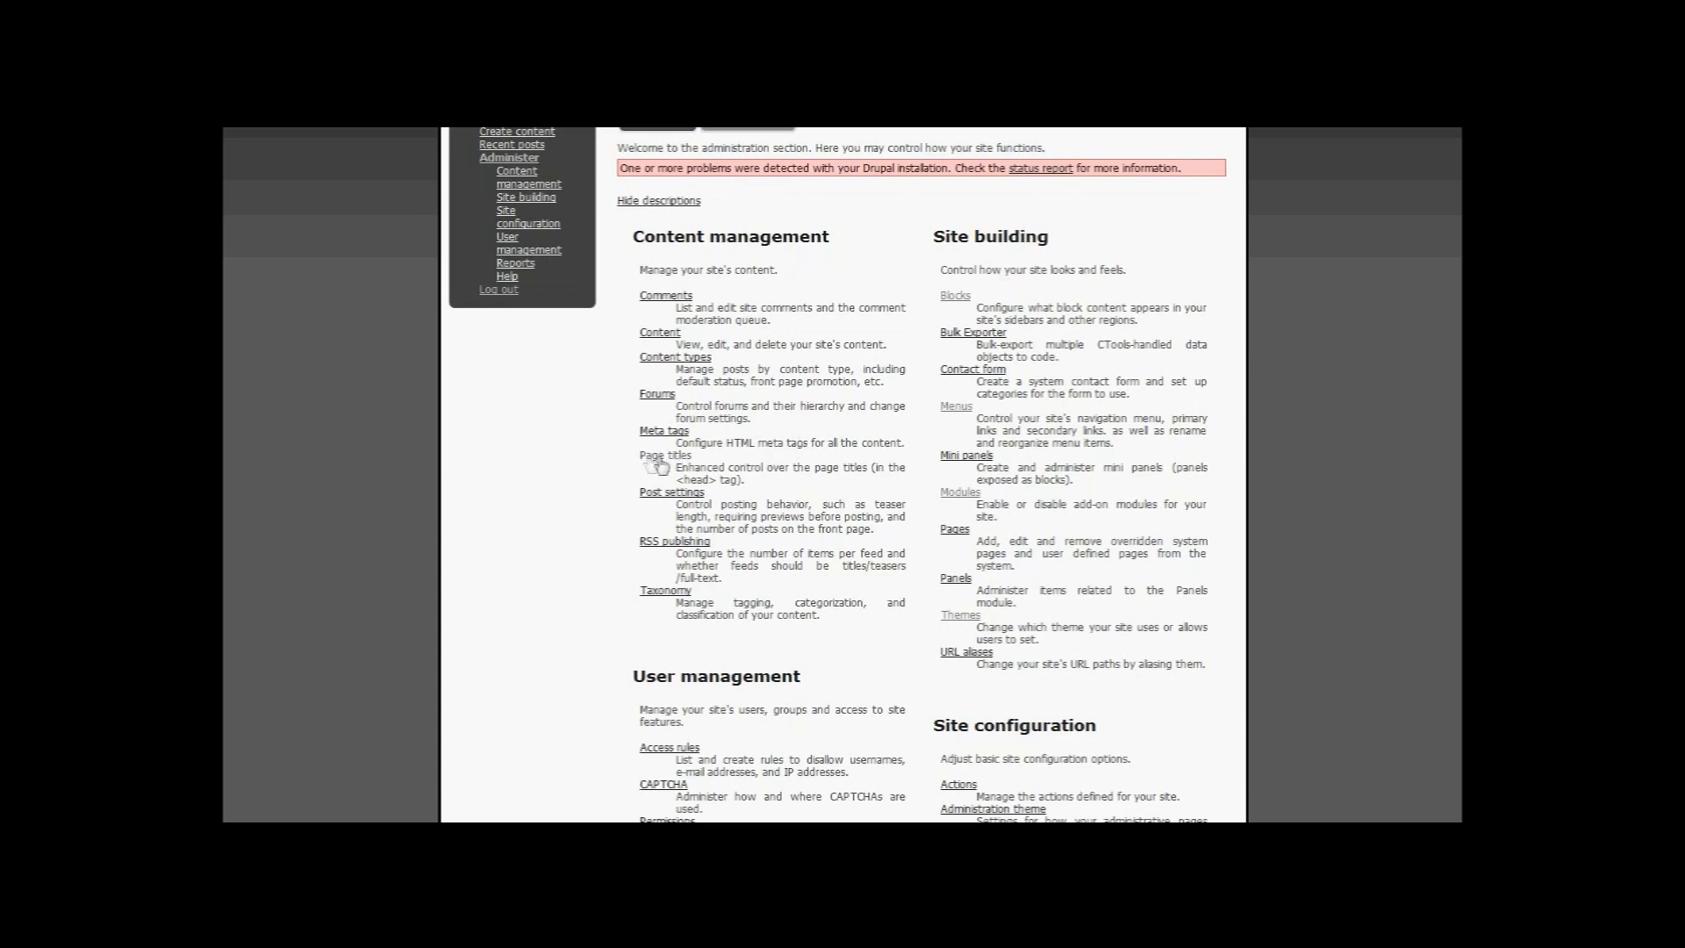
scroll(814, 446, "up", 3)
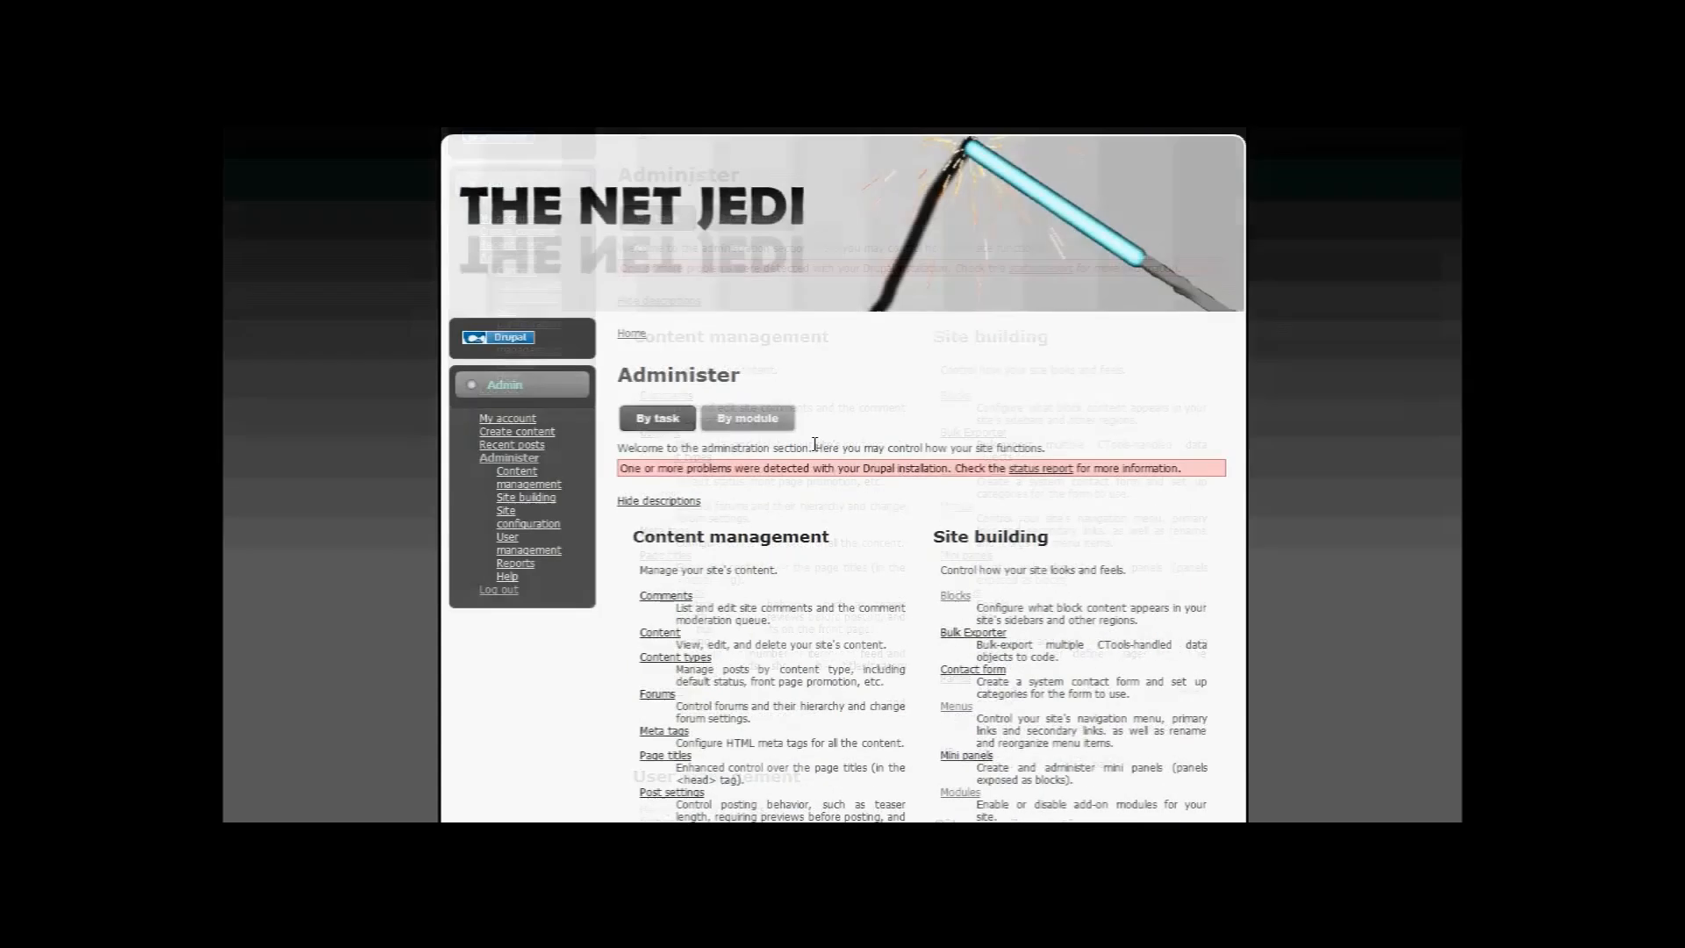
scroll(815, 450, "down", 2)
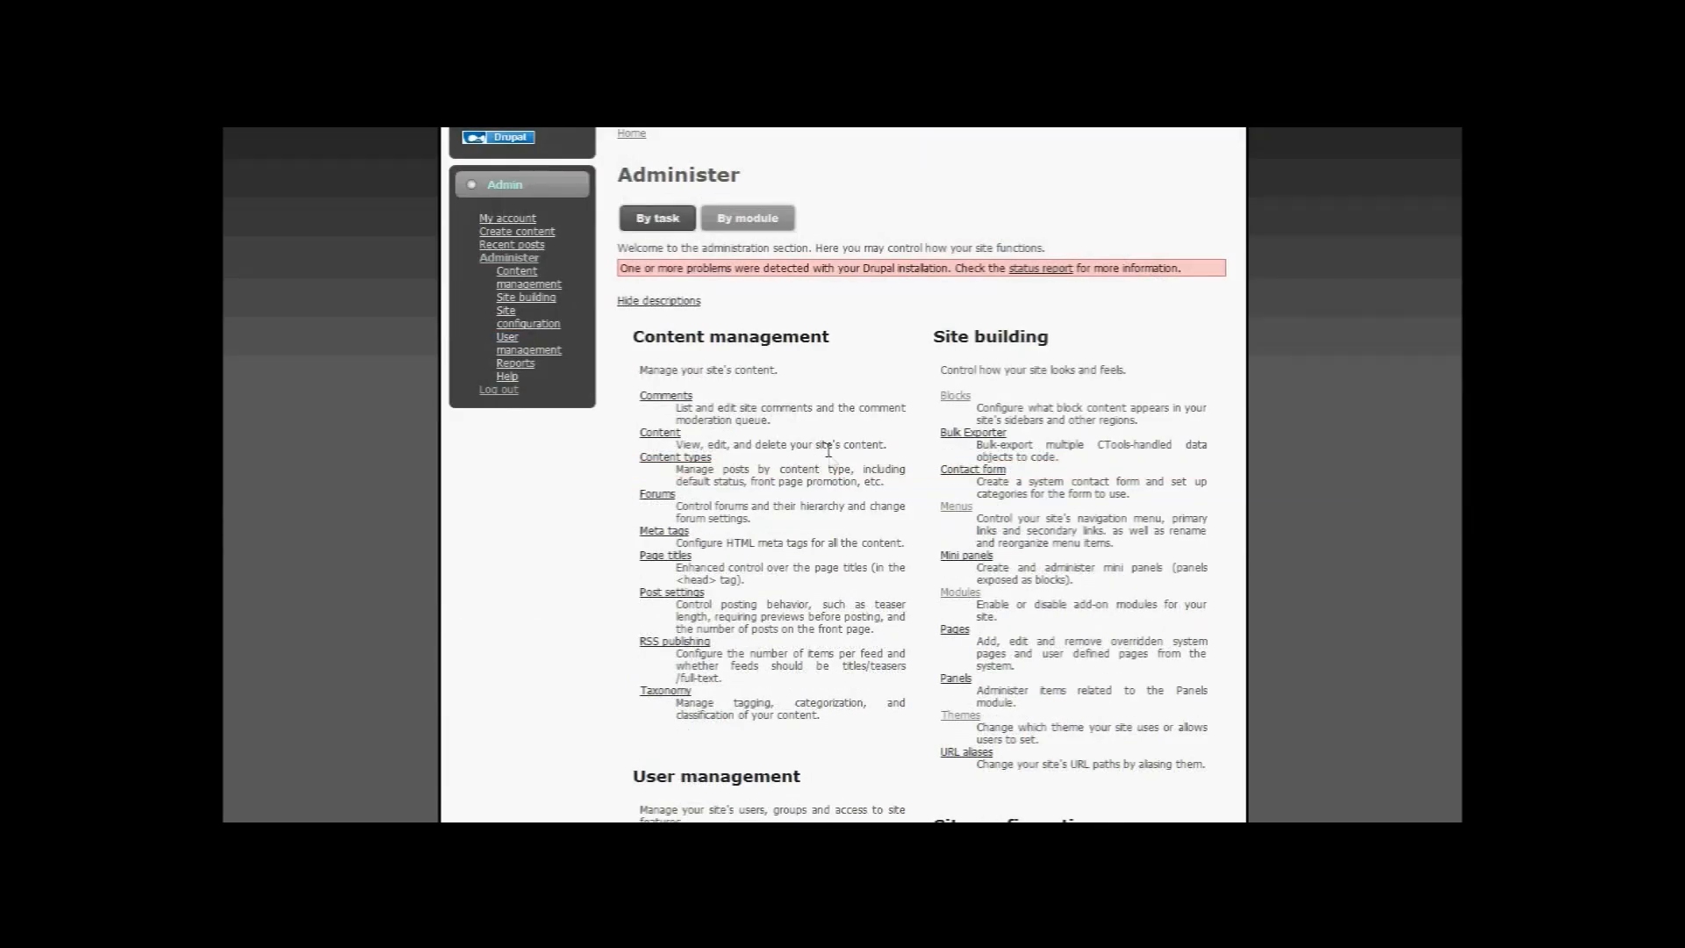
scroll(828, 450, "up", 2)
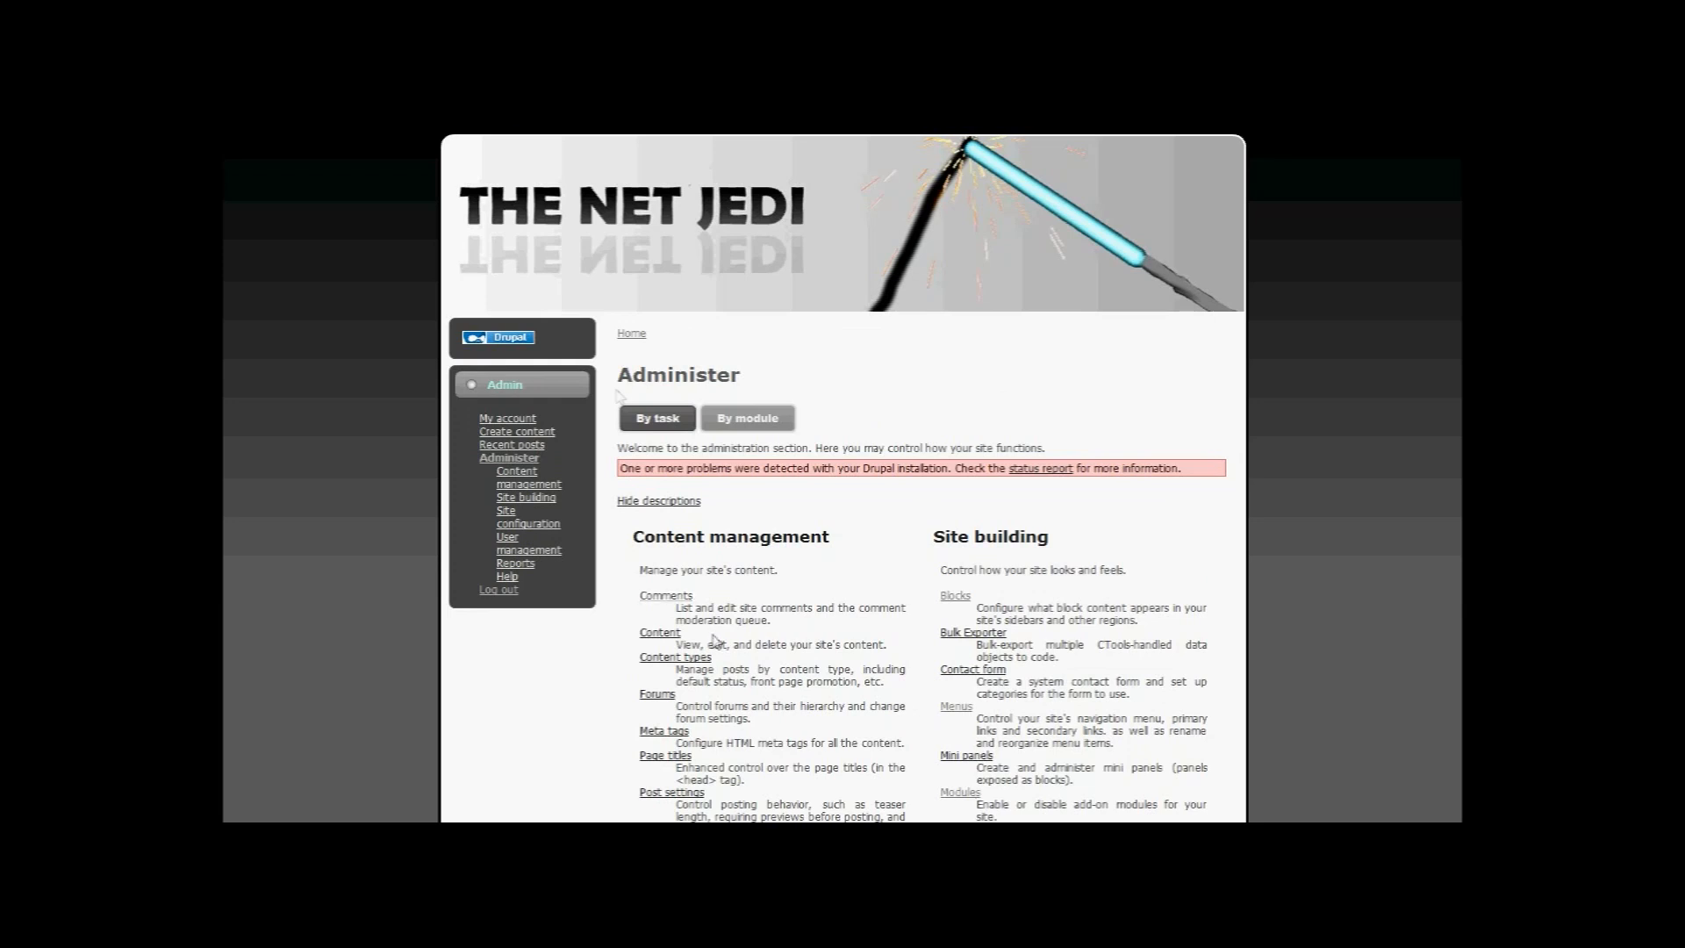
scroll(1056, 468, "down", 3)
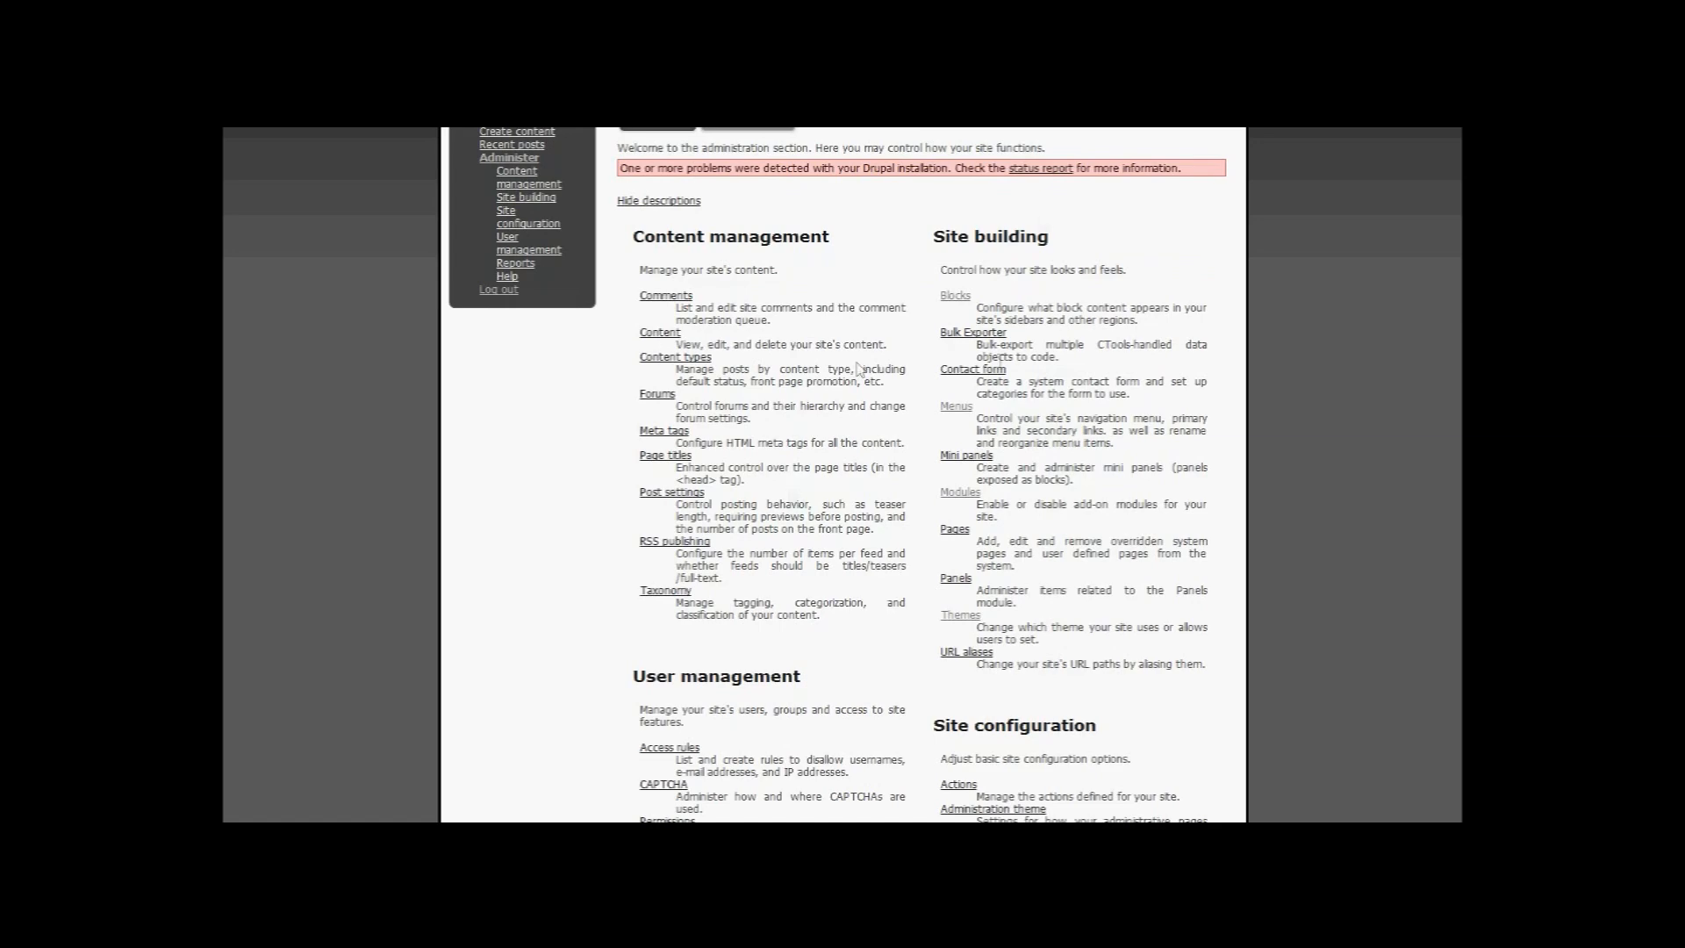
scroll(1126, 409, "down", 7)
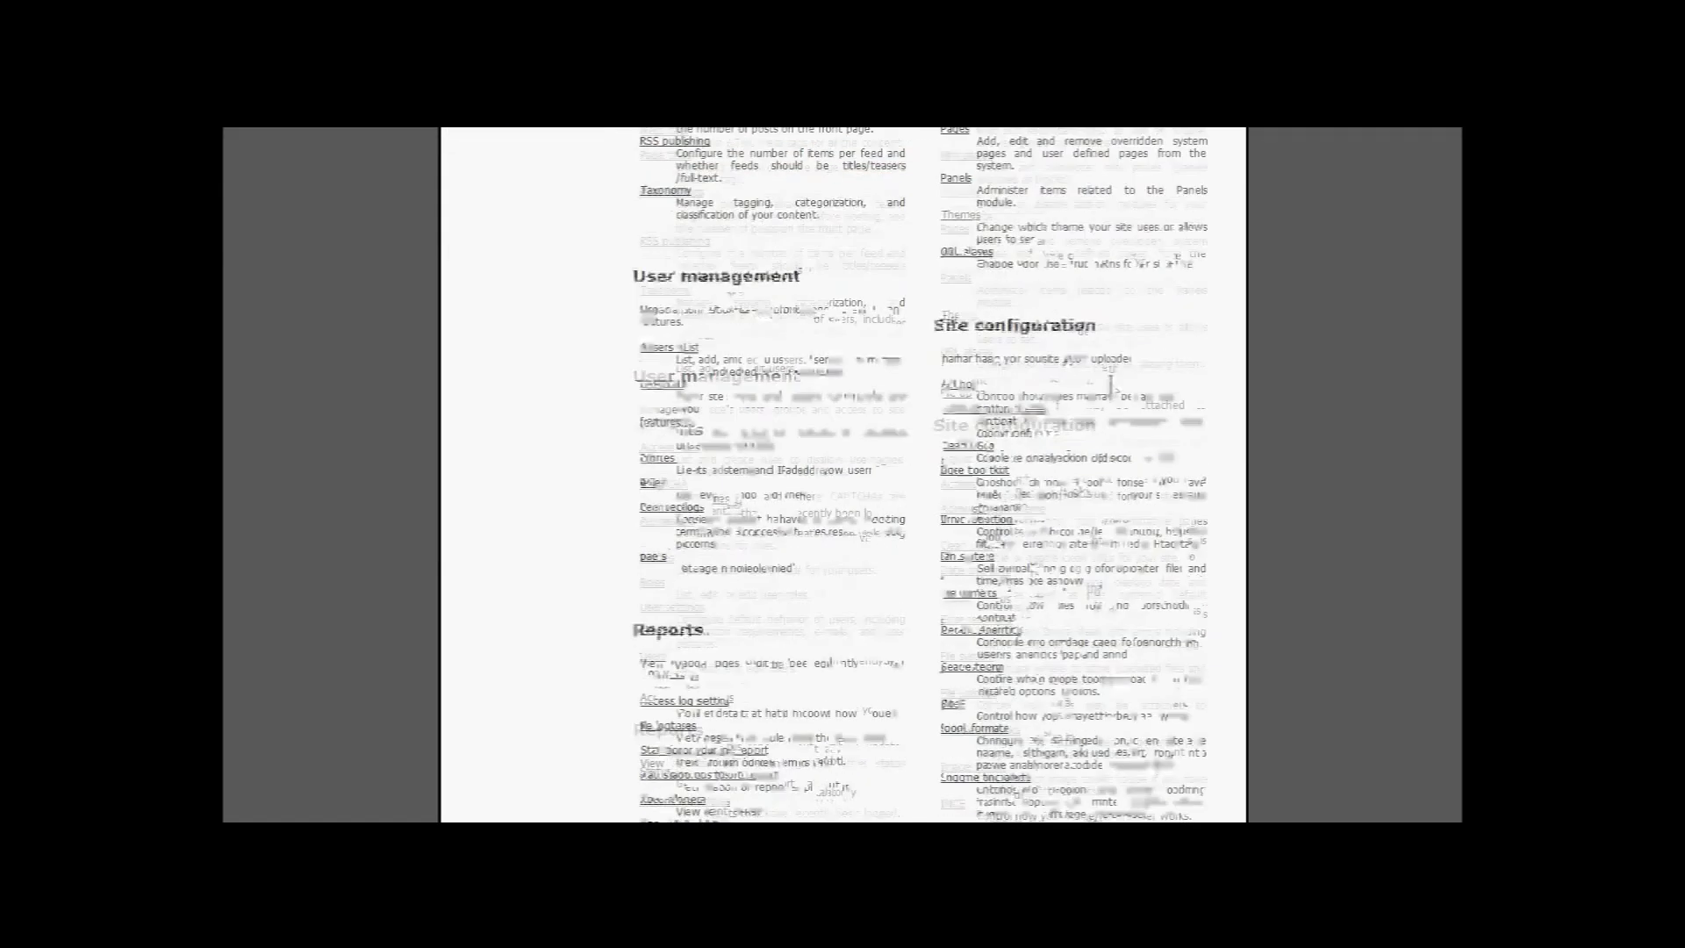
scroll(1106, 386, "up", 10)
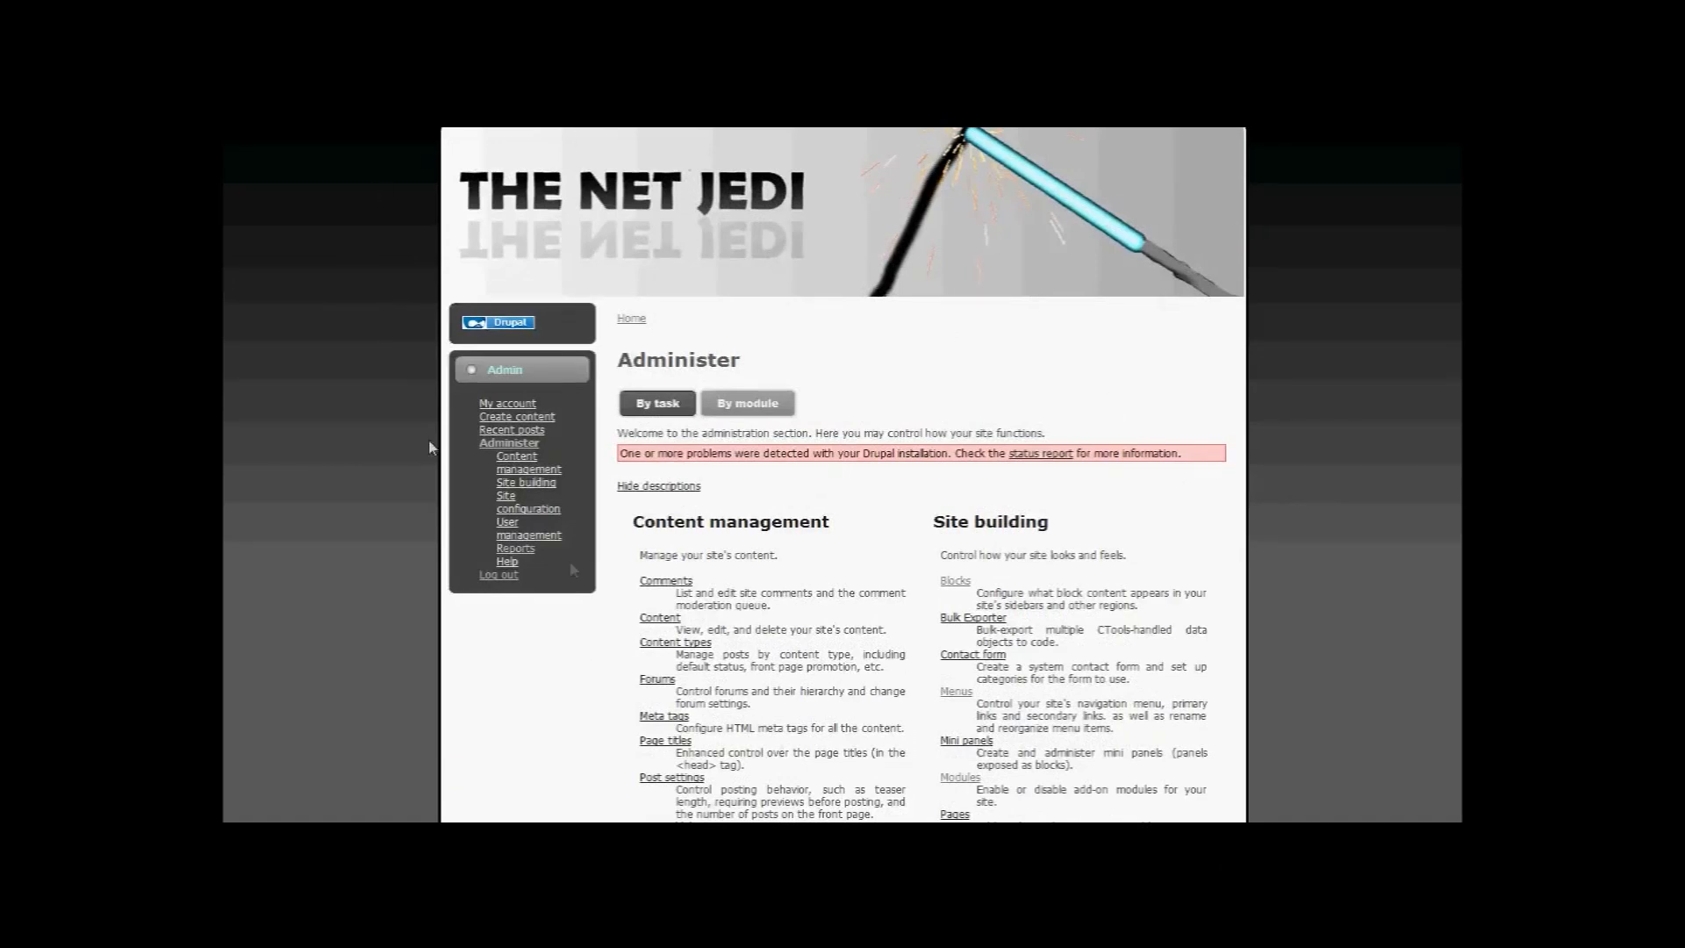
scroll(1056, 334, "down", 3)
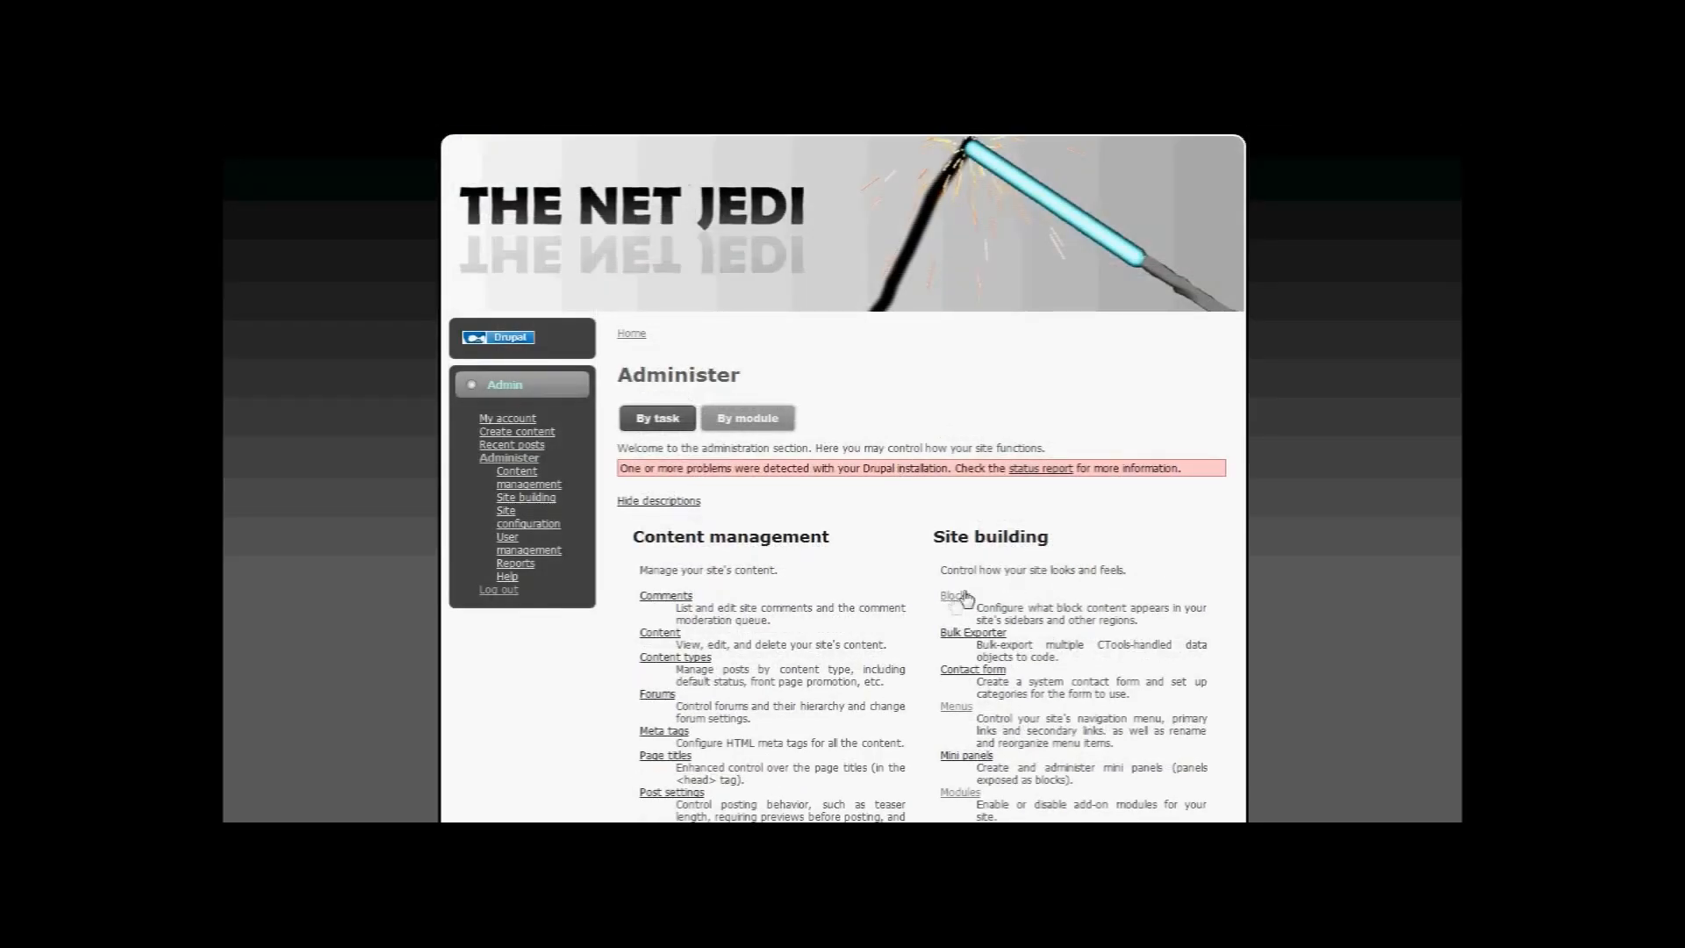
Step: Open Site building > Blocks and review which blocks sit in each region
left_click(957, 597)
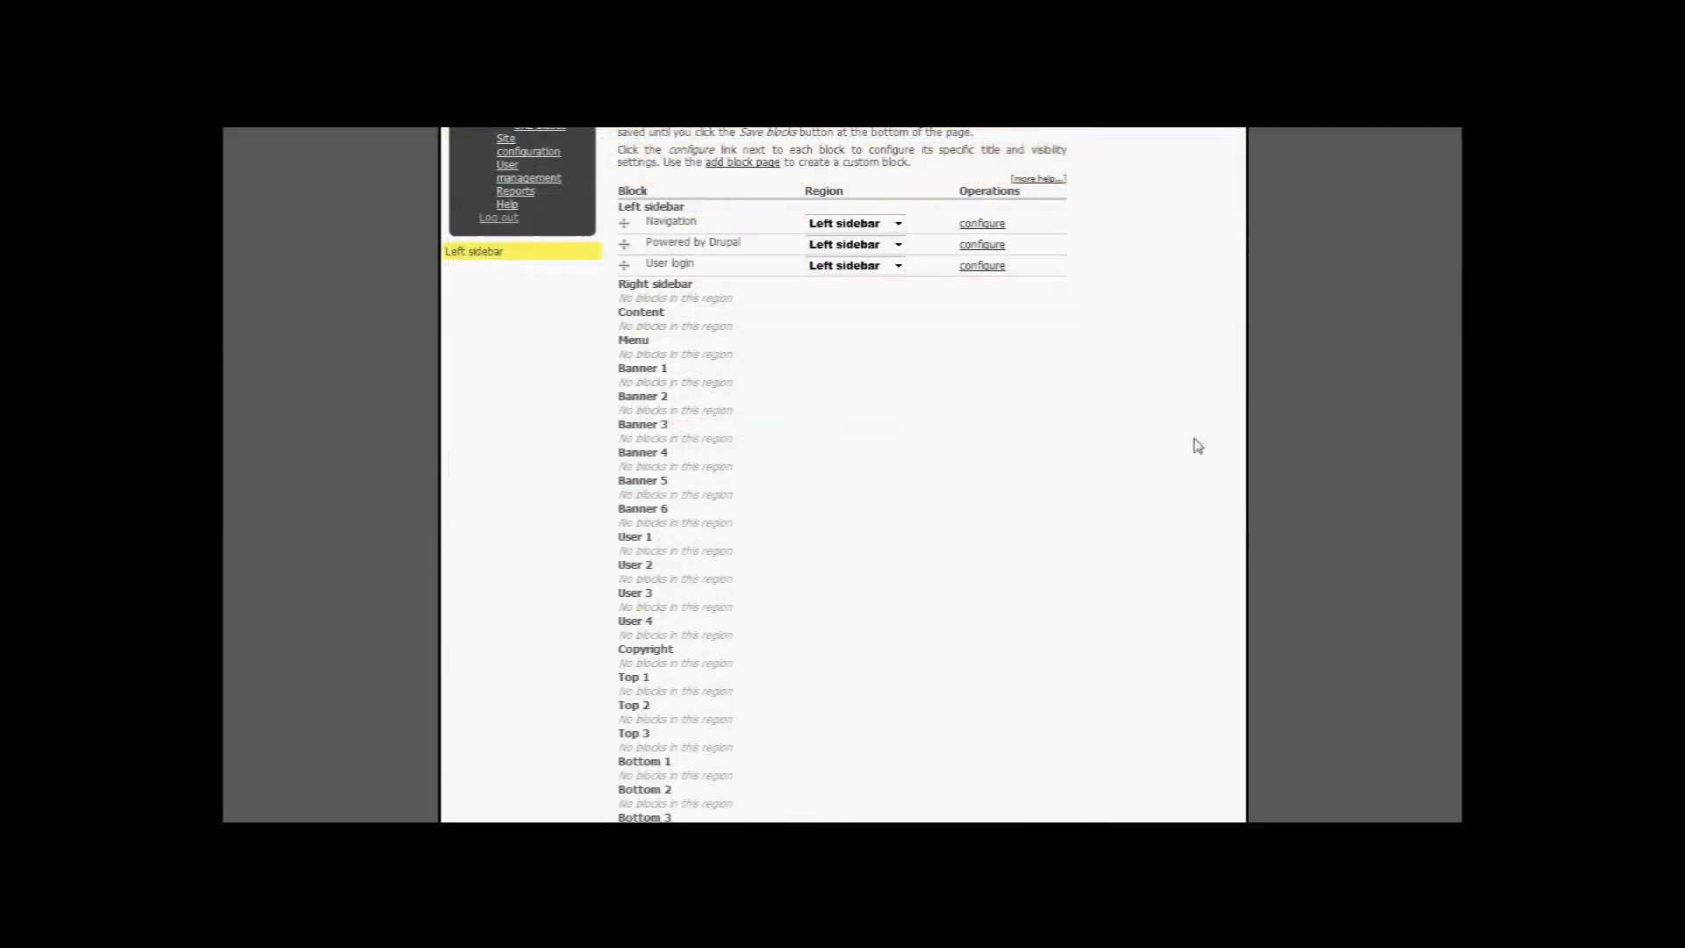
scroll(1196, 444, "down", 10)
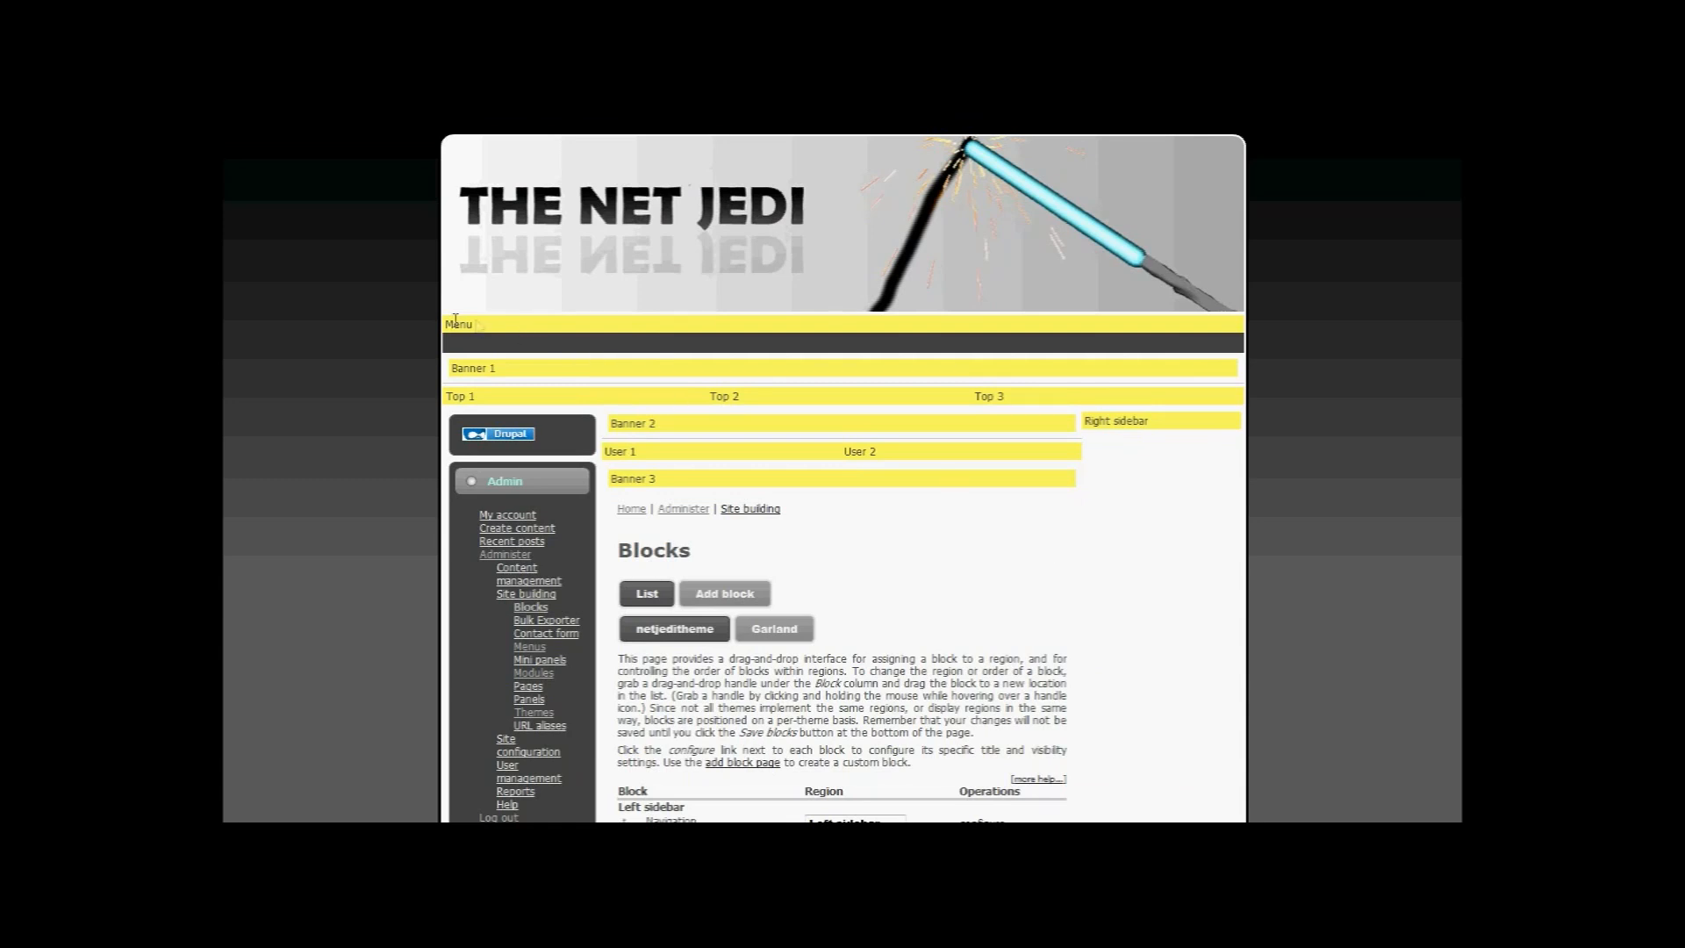
scroll(517, 461, "down", 5)
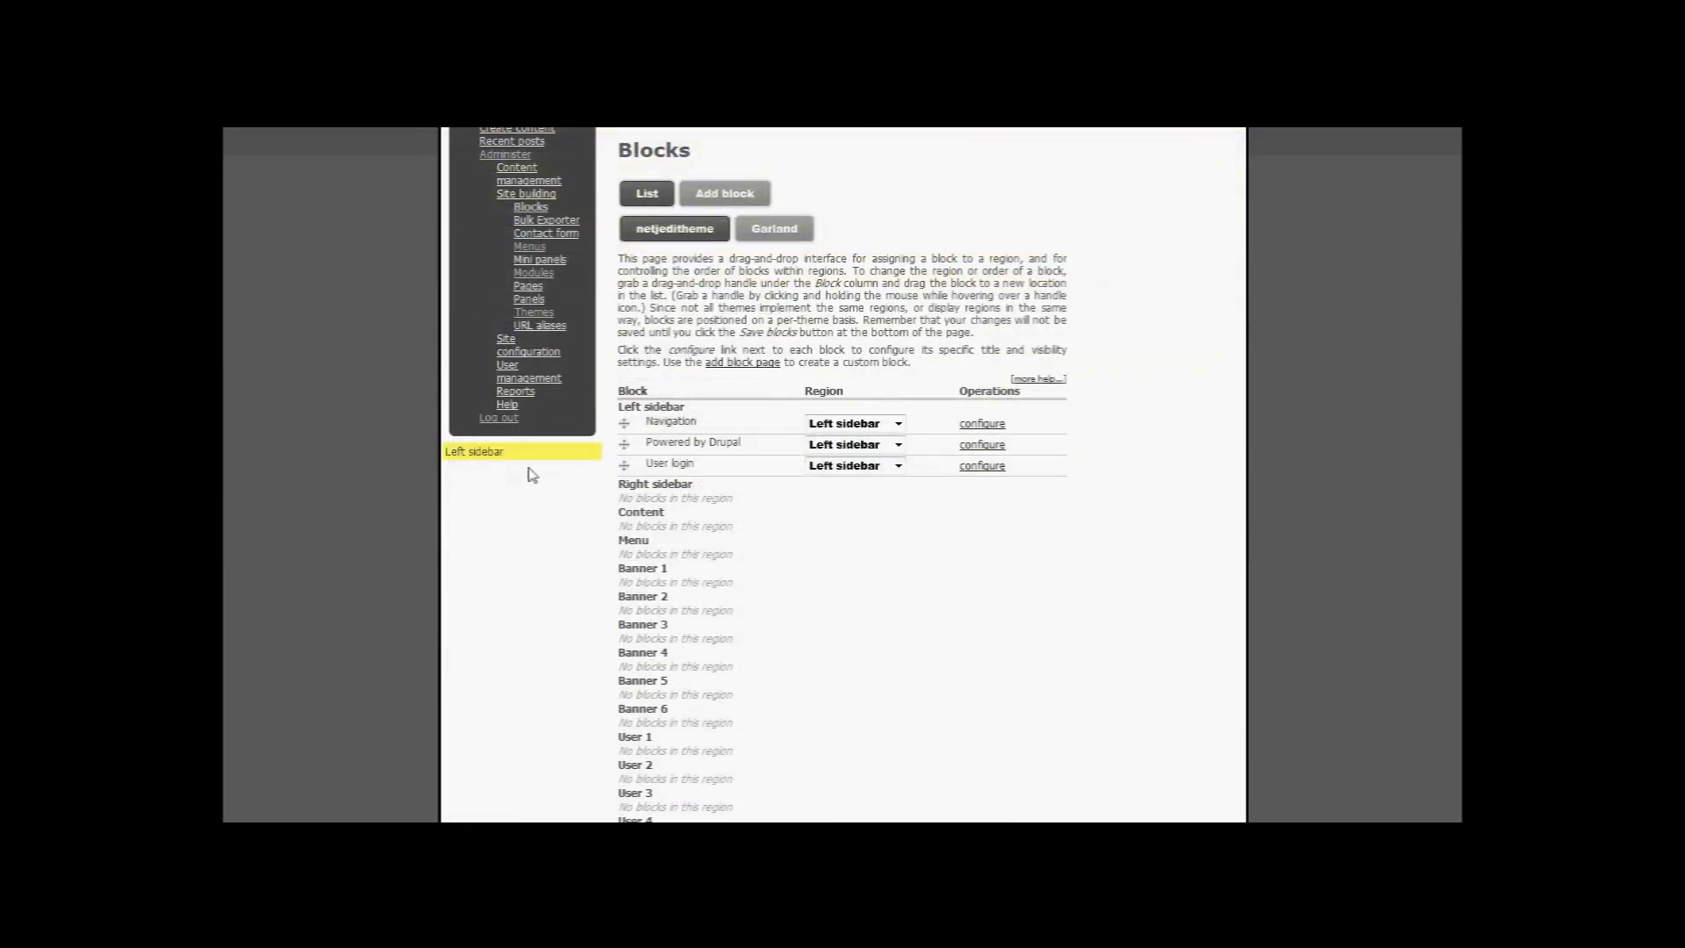
scroll(516, 449, "up", 5)
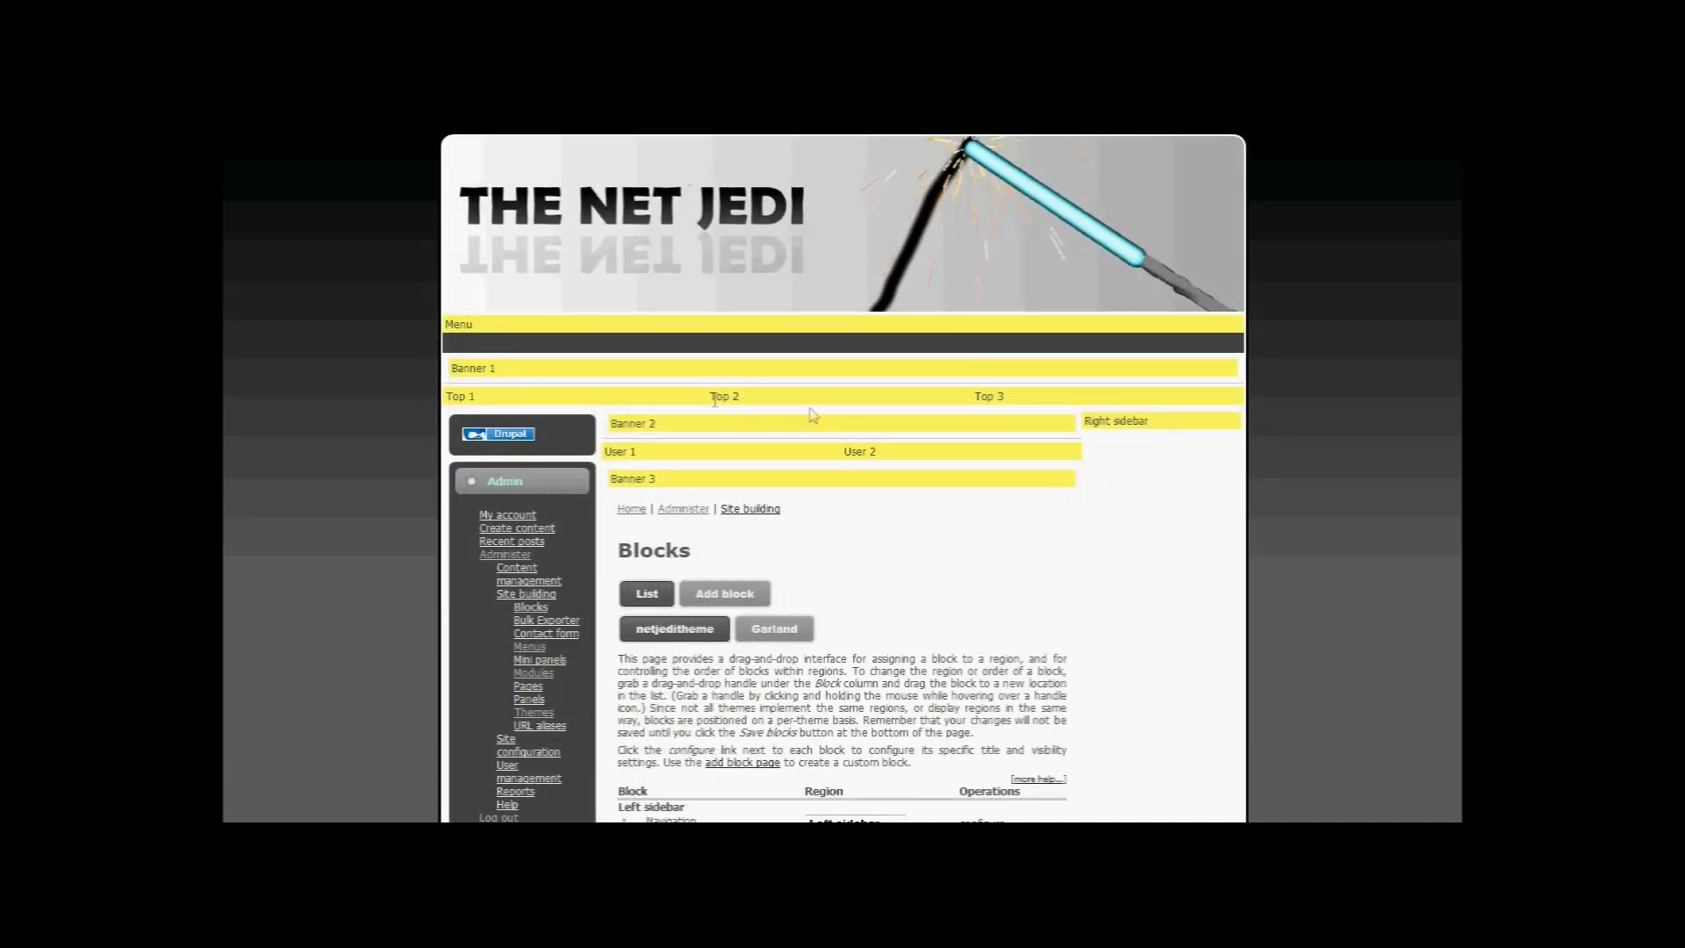
scroll(531, 365, "down", 3)
scroll(900, 486, "down", 10)
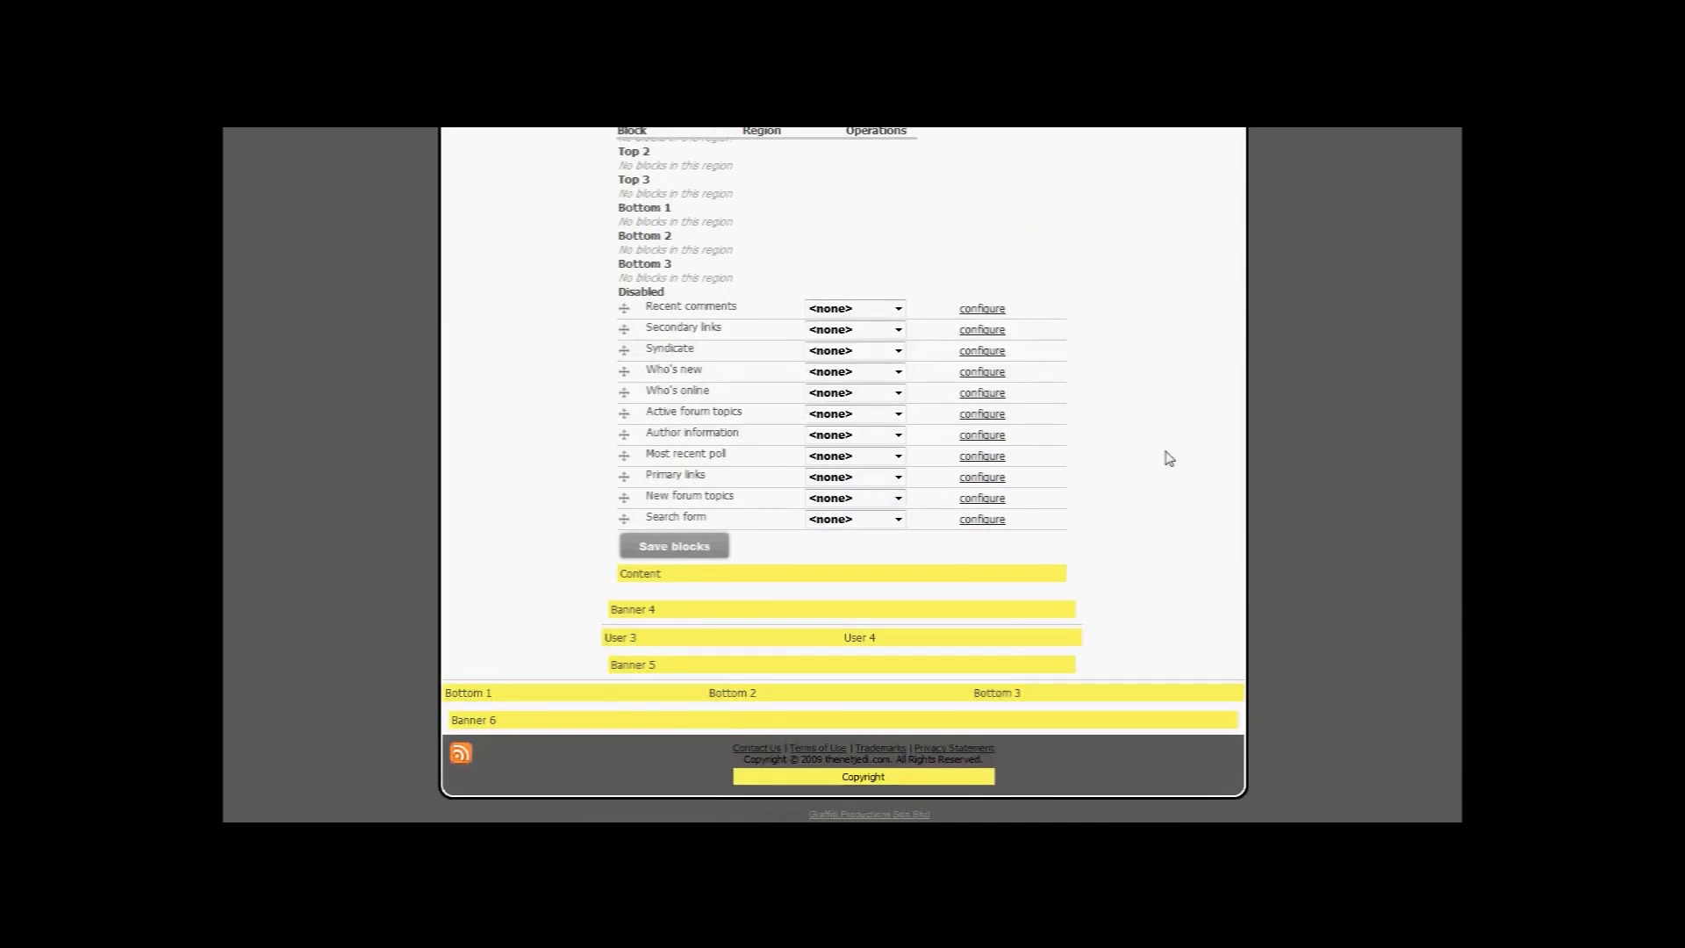
scroll(1160, 452, "up", 15)
scroll(1141, 456, "down", 5)
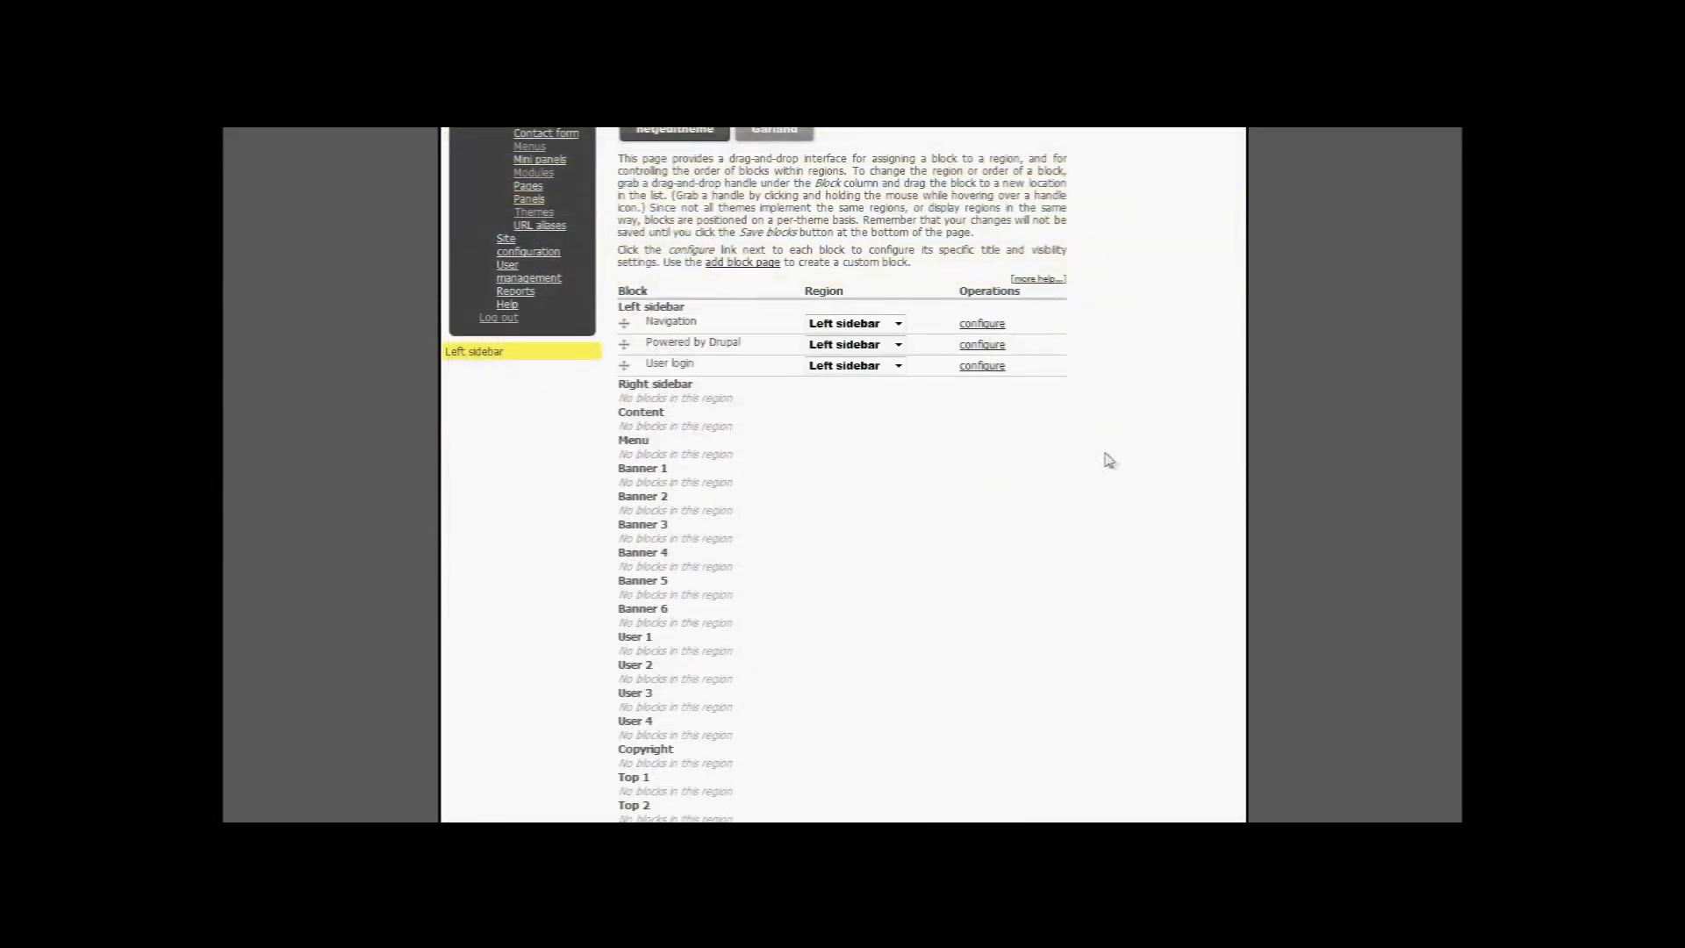
scroll(1107, 460, "up", 4)
scroll(1053, 469, "down", 3)
scroll(1000, 386, "up", 2)
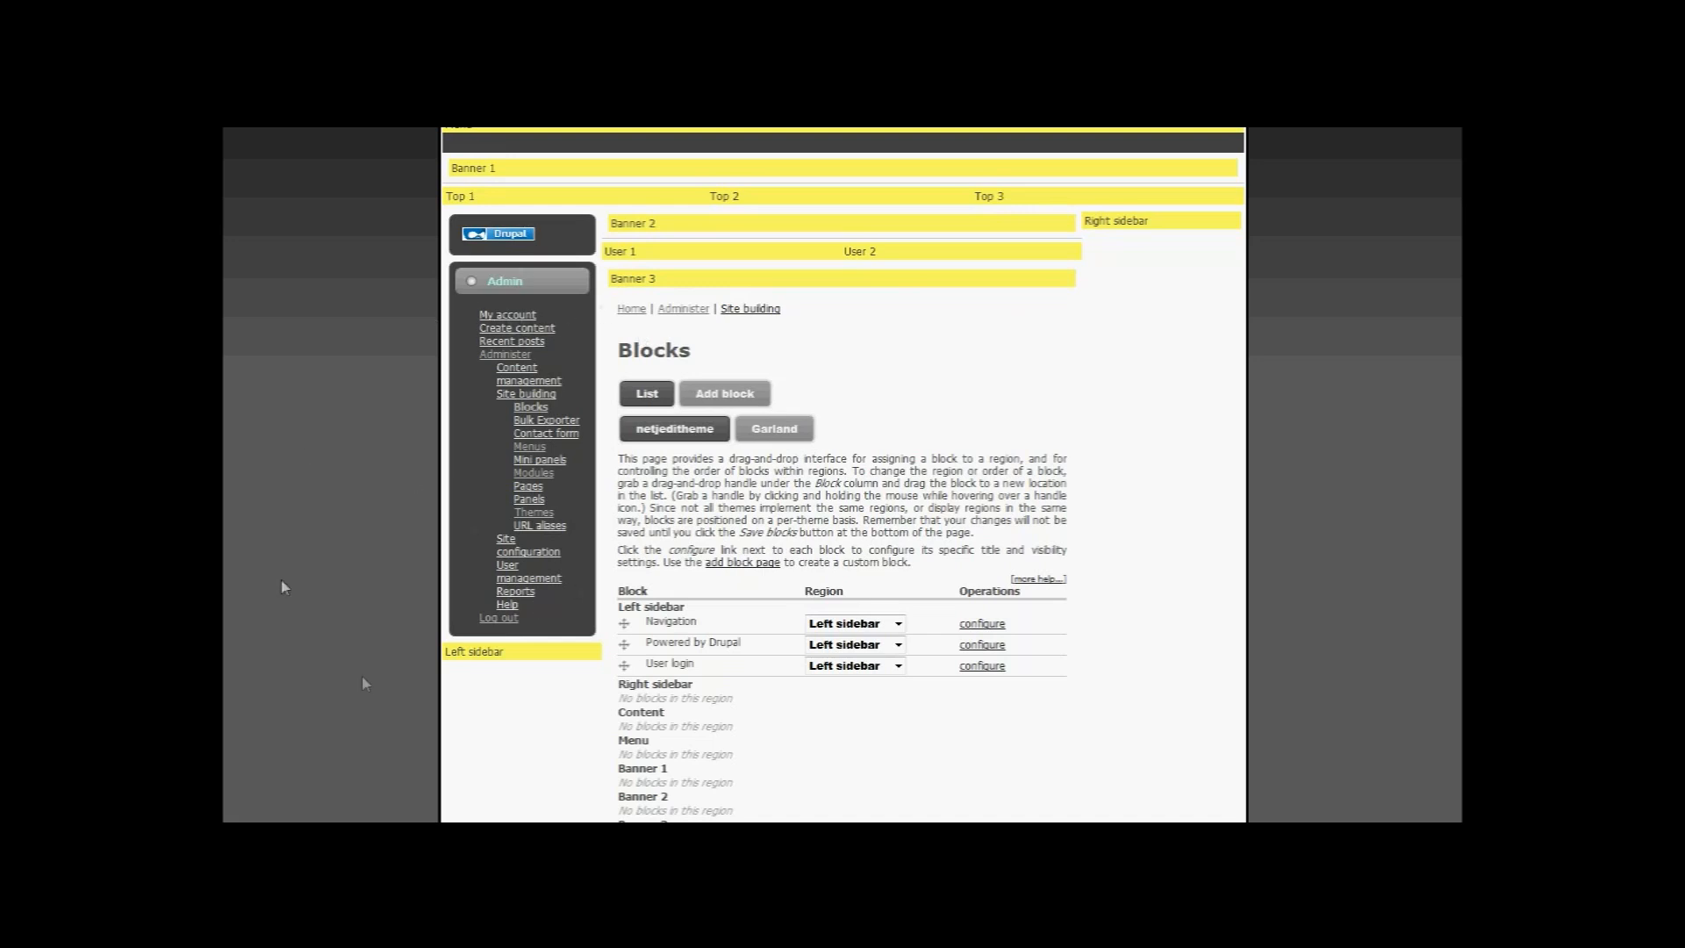
Step: Move the Navigation block to the Right sidebar and save the blocks
scroll(538, 525, "down", 3)
scroll(537, 532, "up", 3)
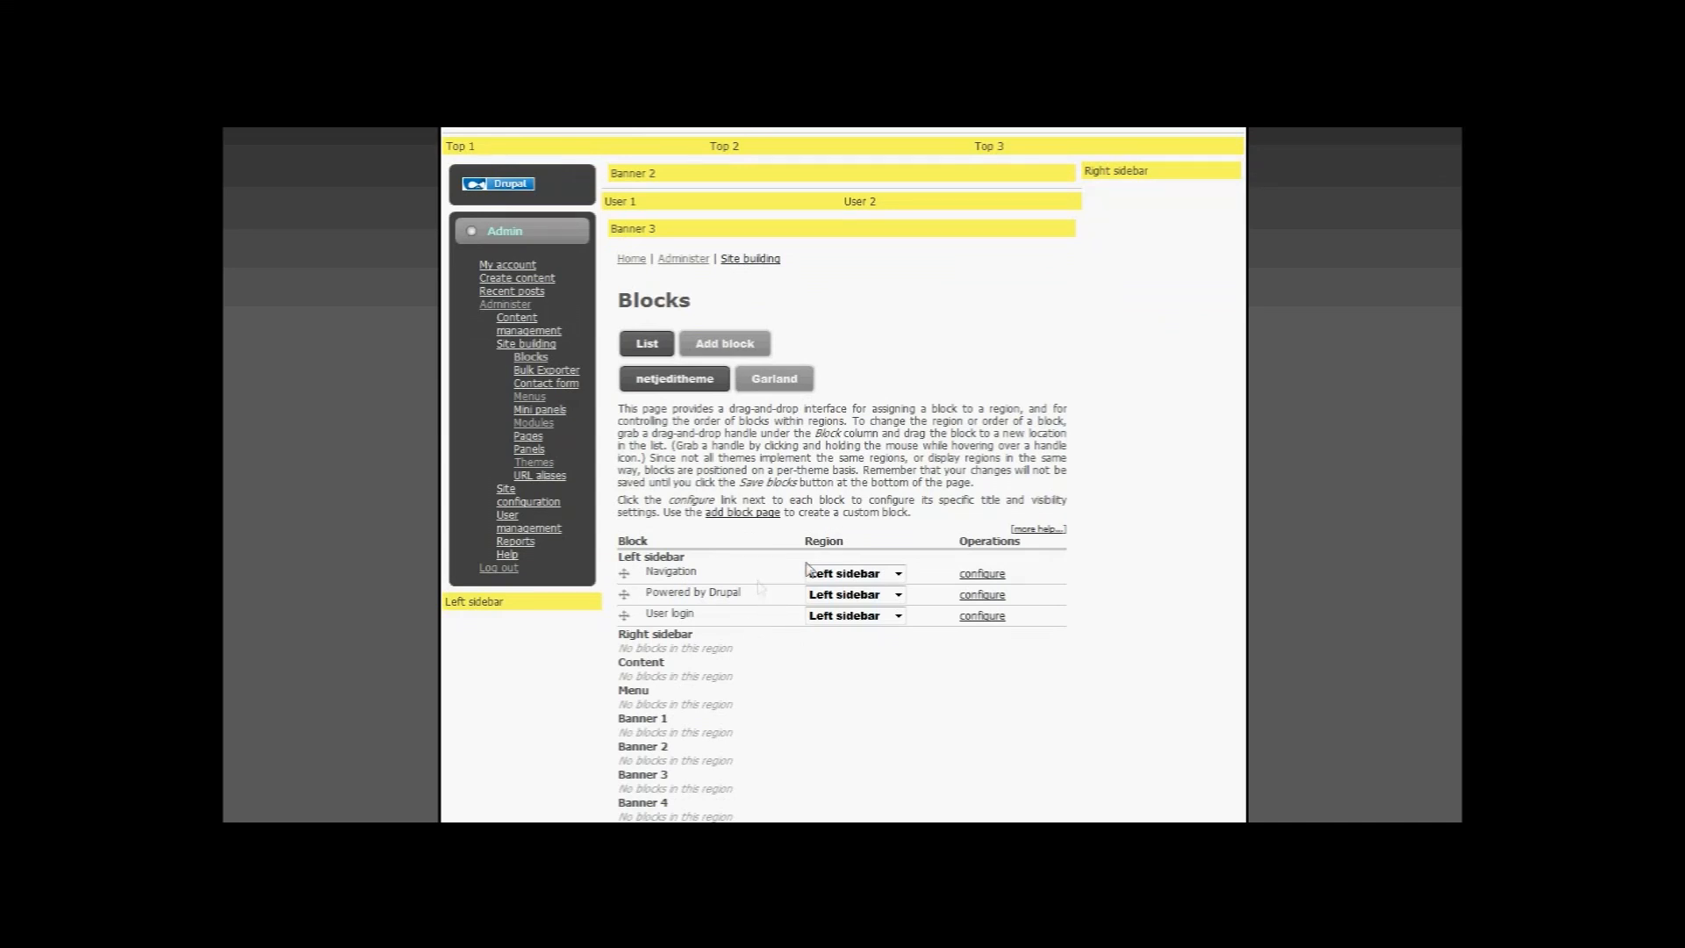
left_click(898, 575)
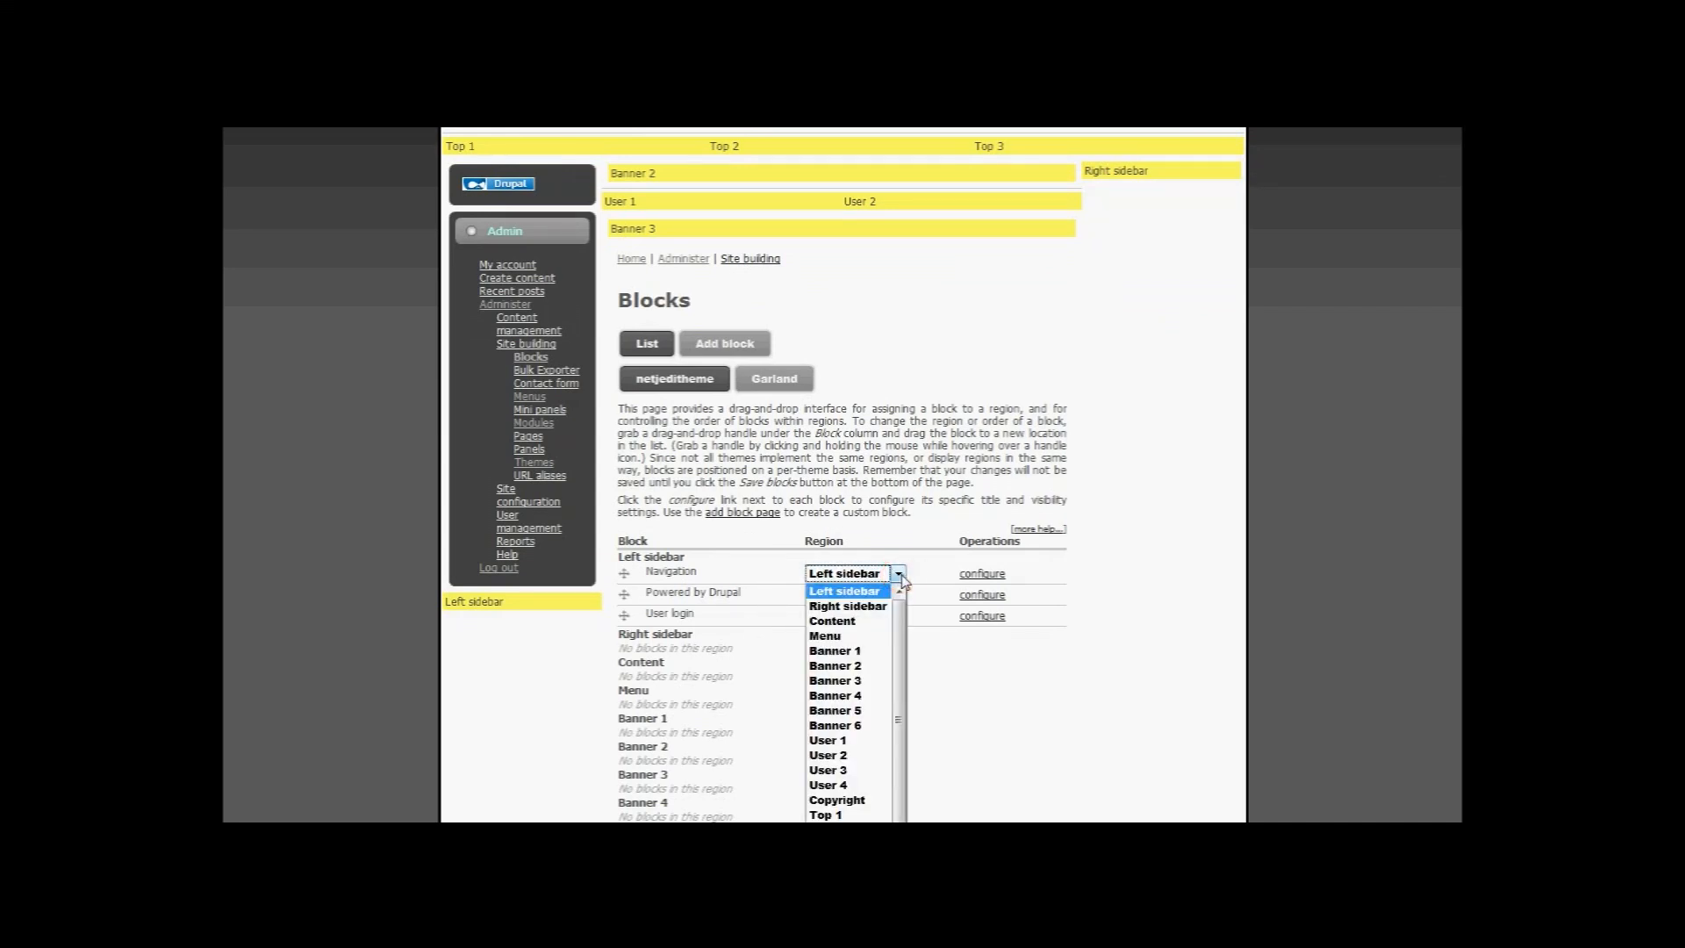
left_click(878, 606)
scroll(880, 678, "down", 15)
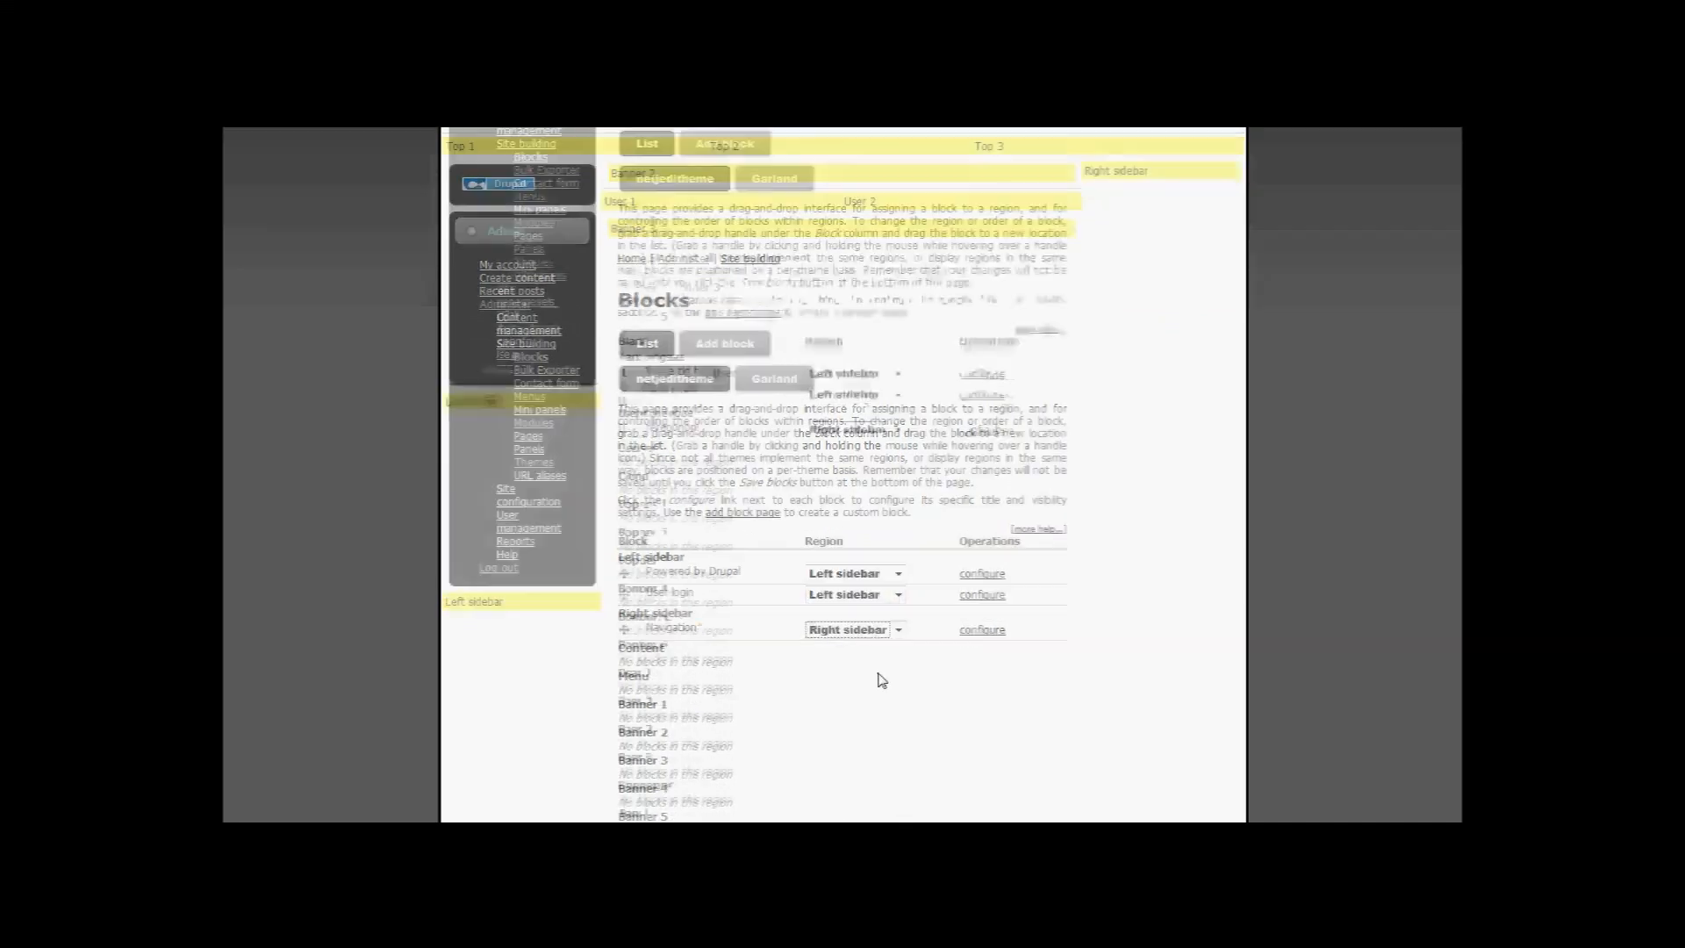
left_click(676, 546)
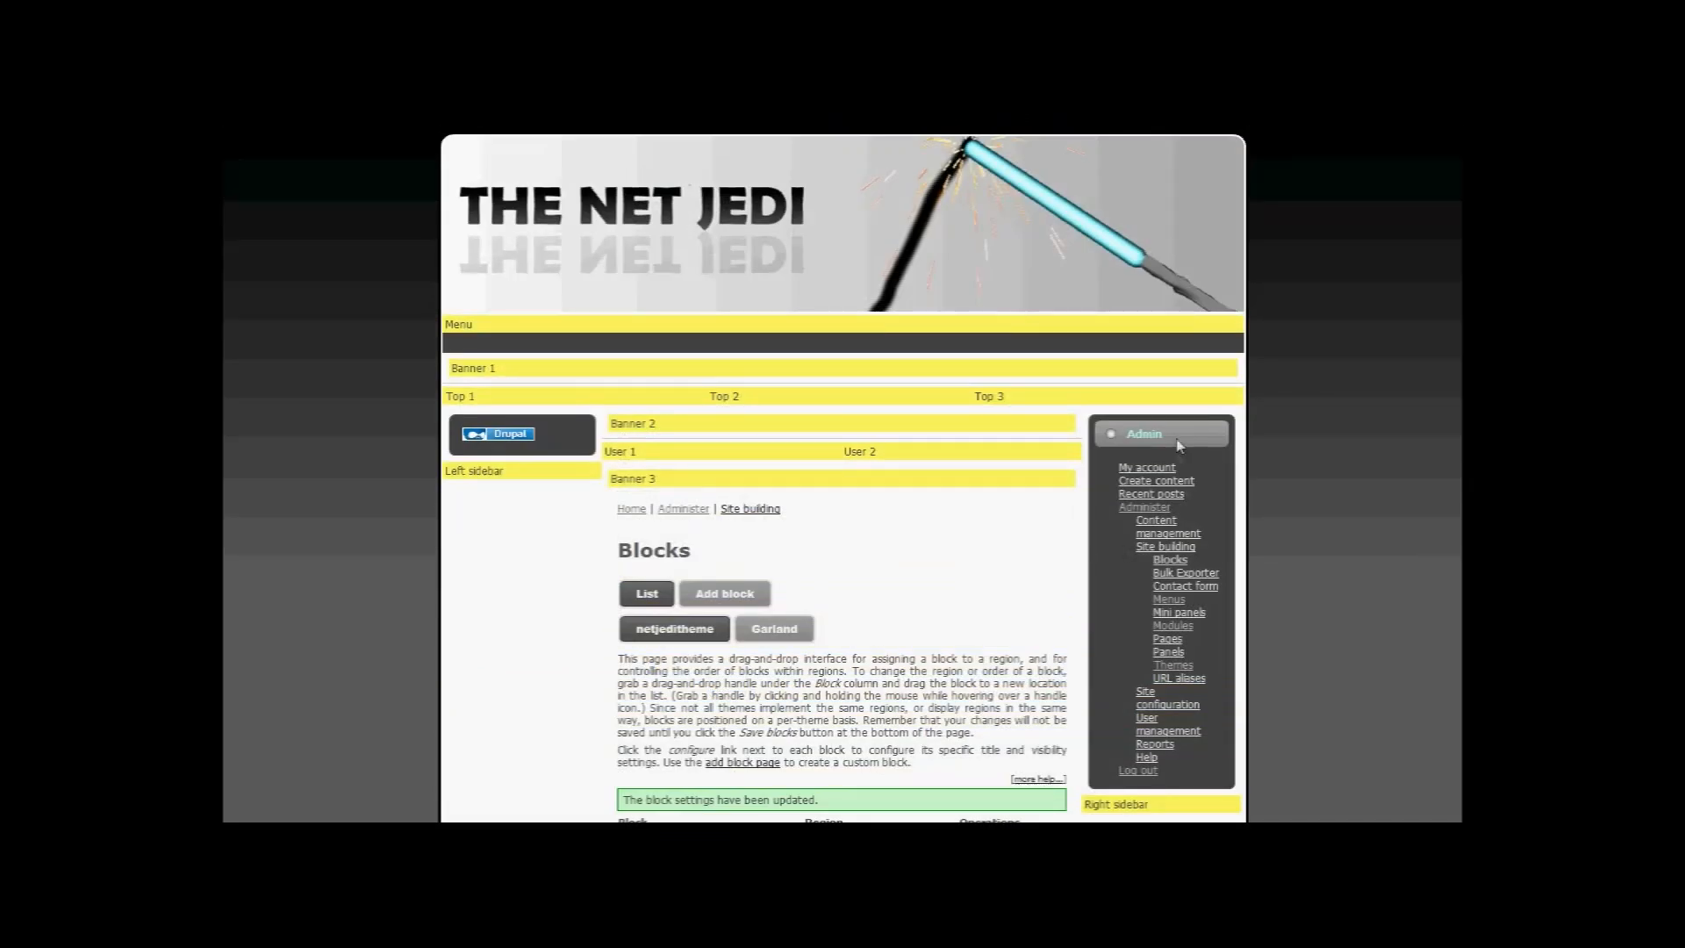
Step: Set the Powered by Drupal block's region to <none> and save the blocks
scroll(1185, 439, "down", 2)
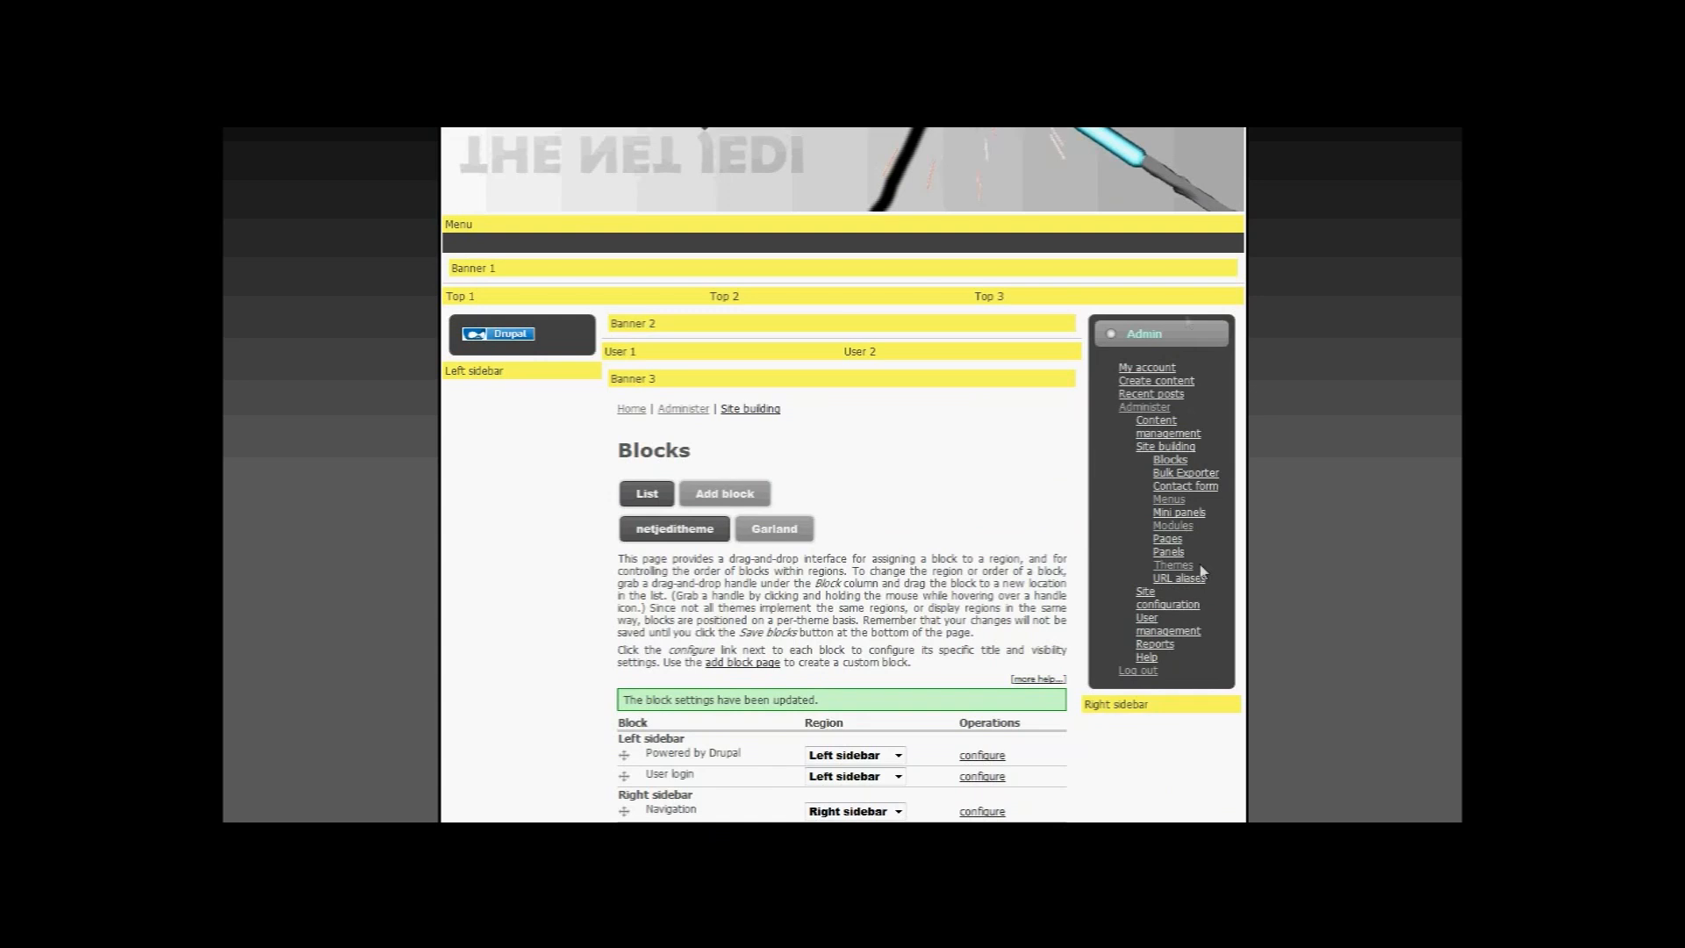
scroll(890, 466, "down", 2)
scroll(891, 447, "down", 15)
scroll(889, 446, "up", 20)
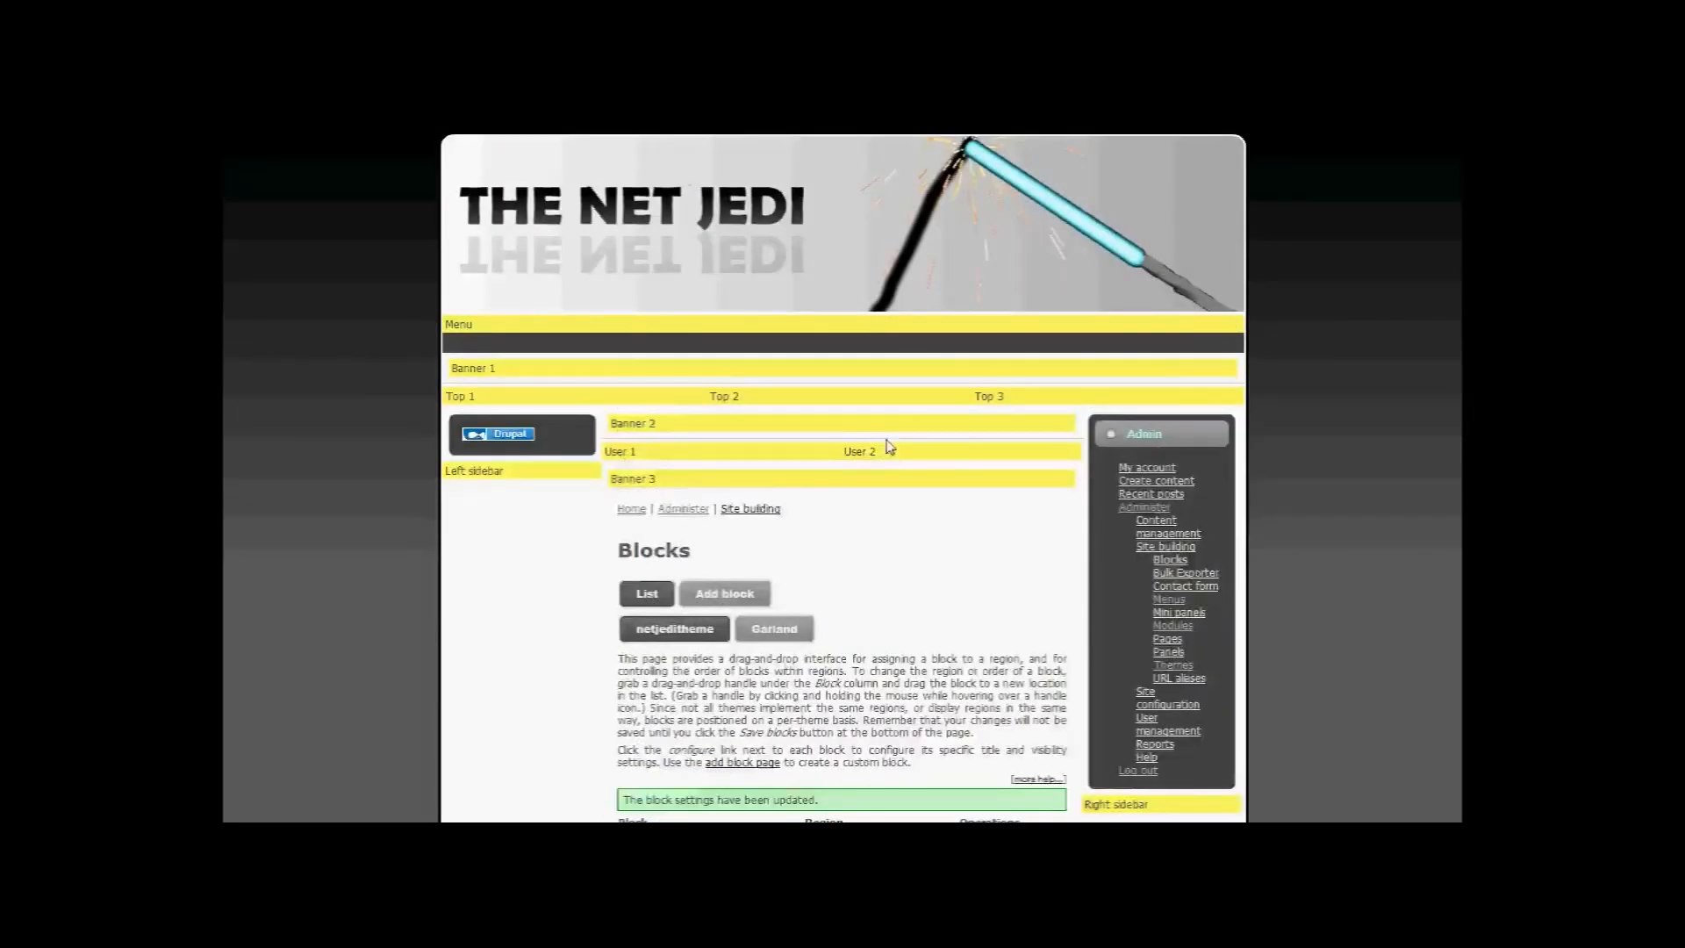
scroll(889, 446, "down", 4)
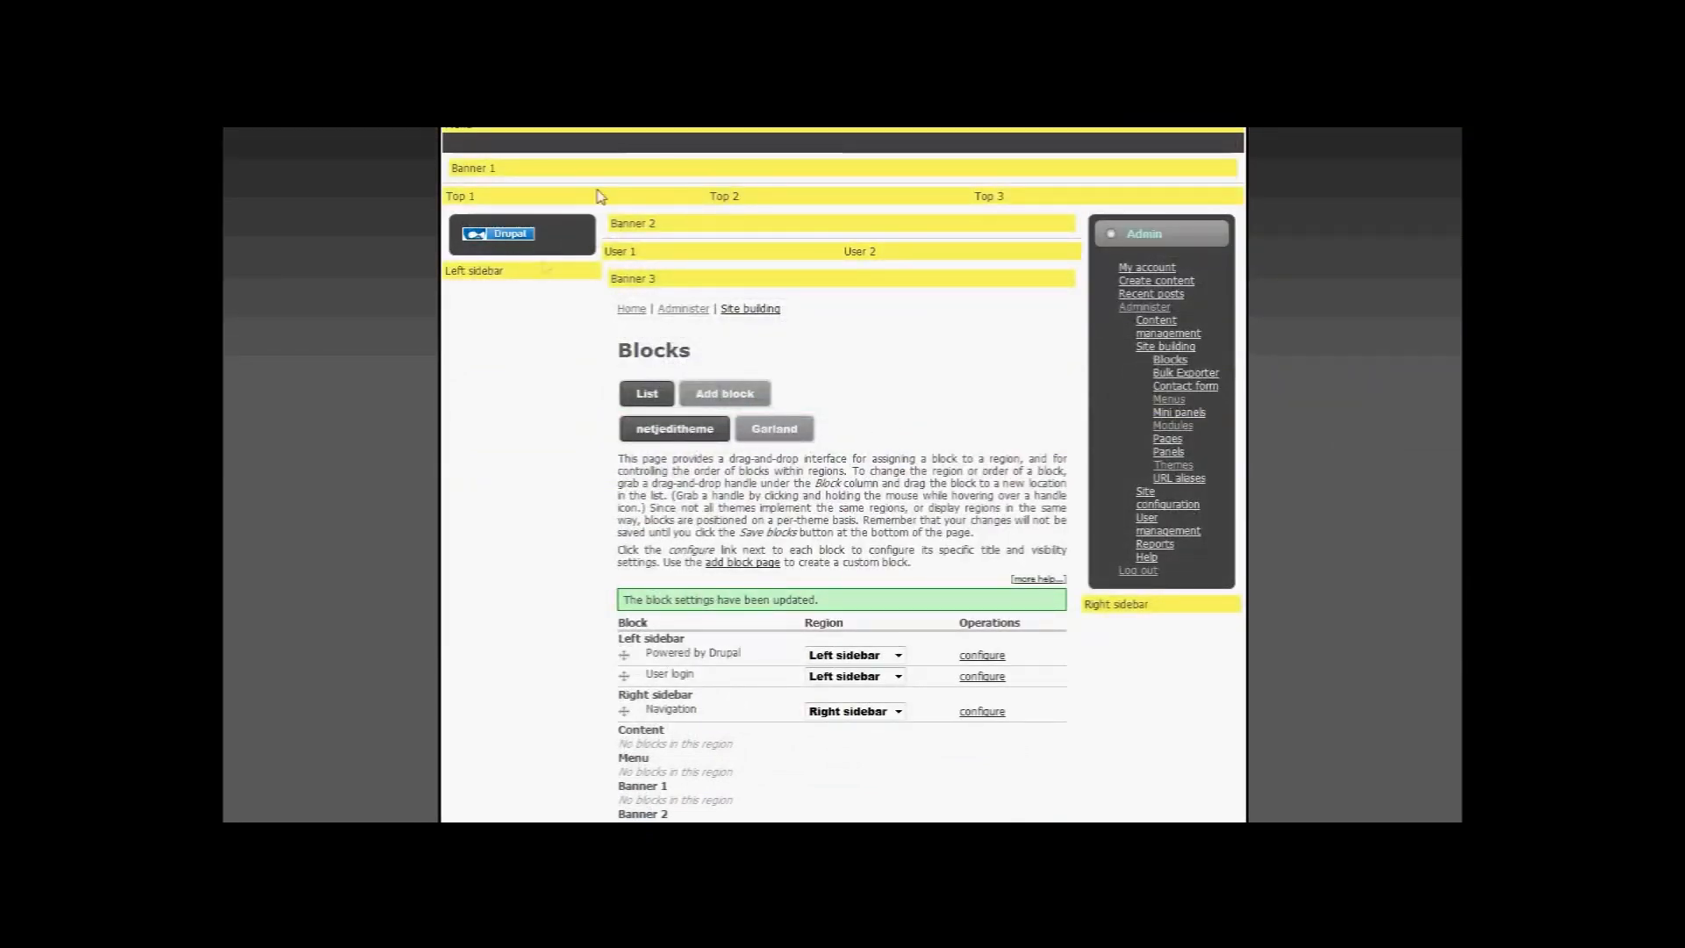
left_click(899, 655)
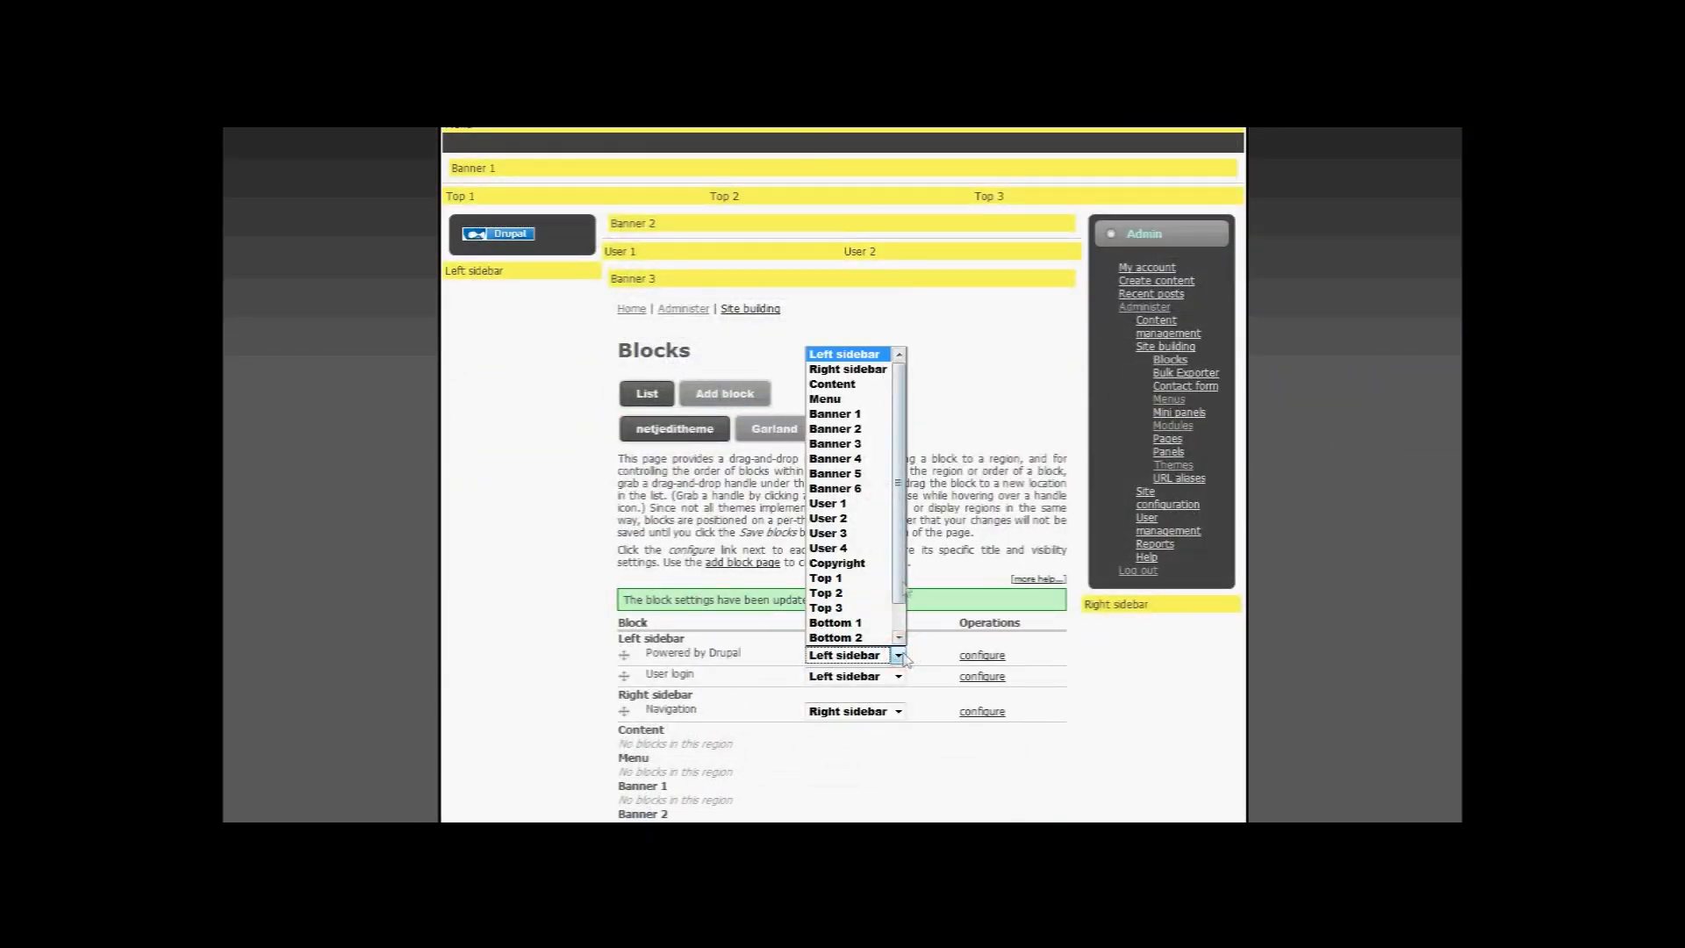
left_click(848, 638)
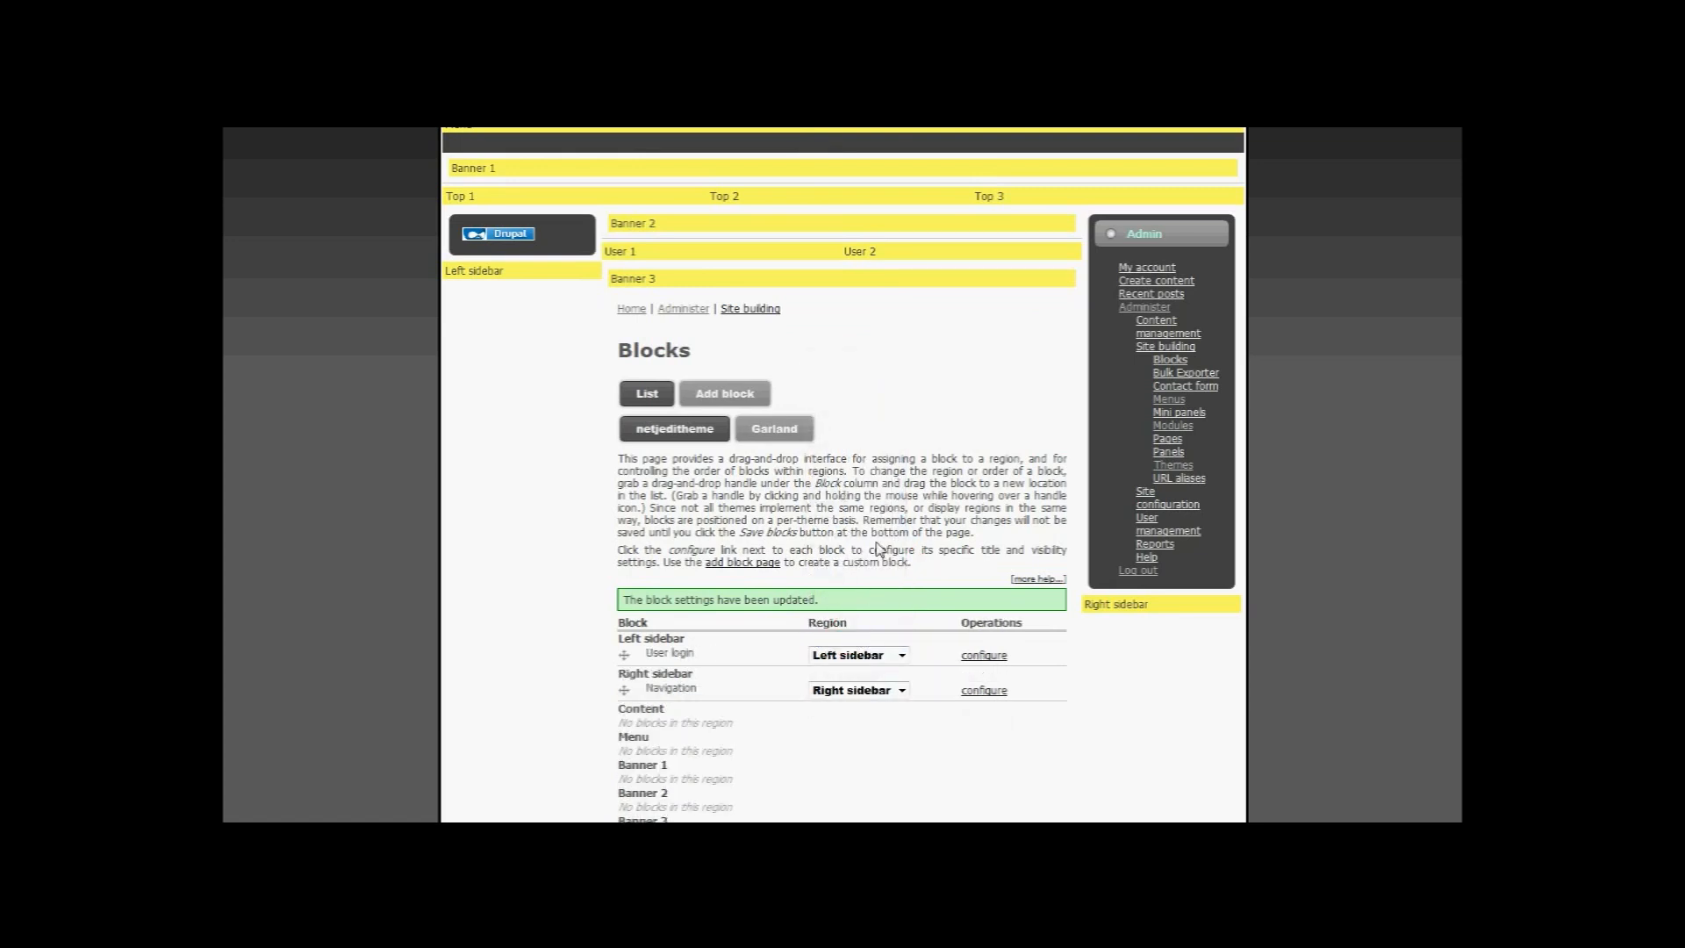
scroll(876, 549, "down", 20)
left_click(702, 546)
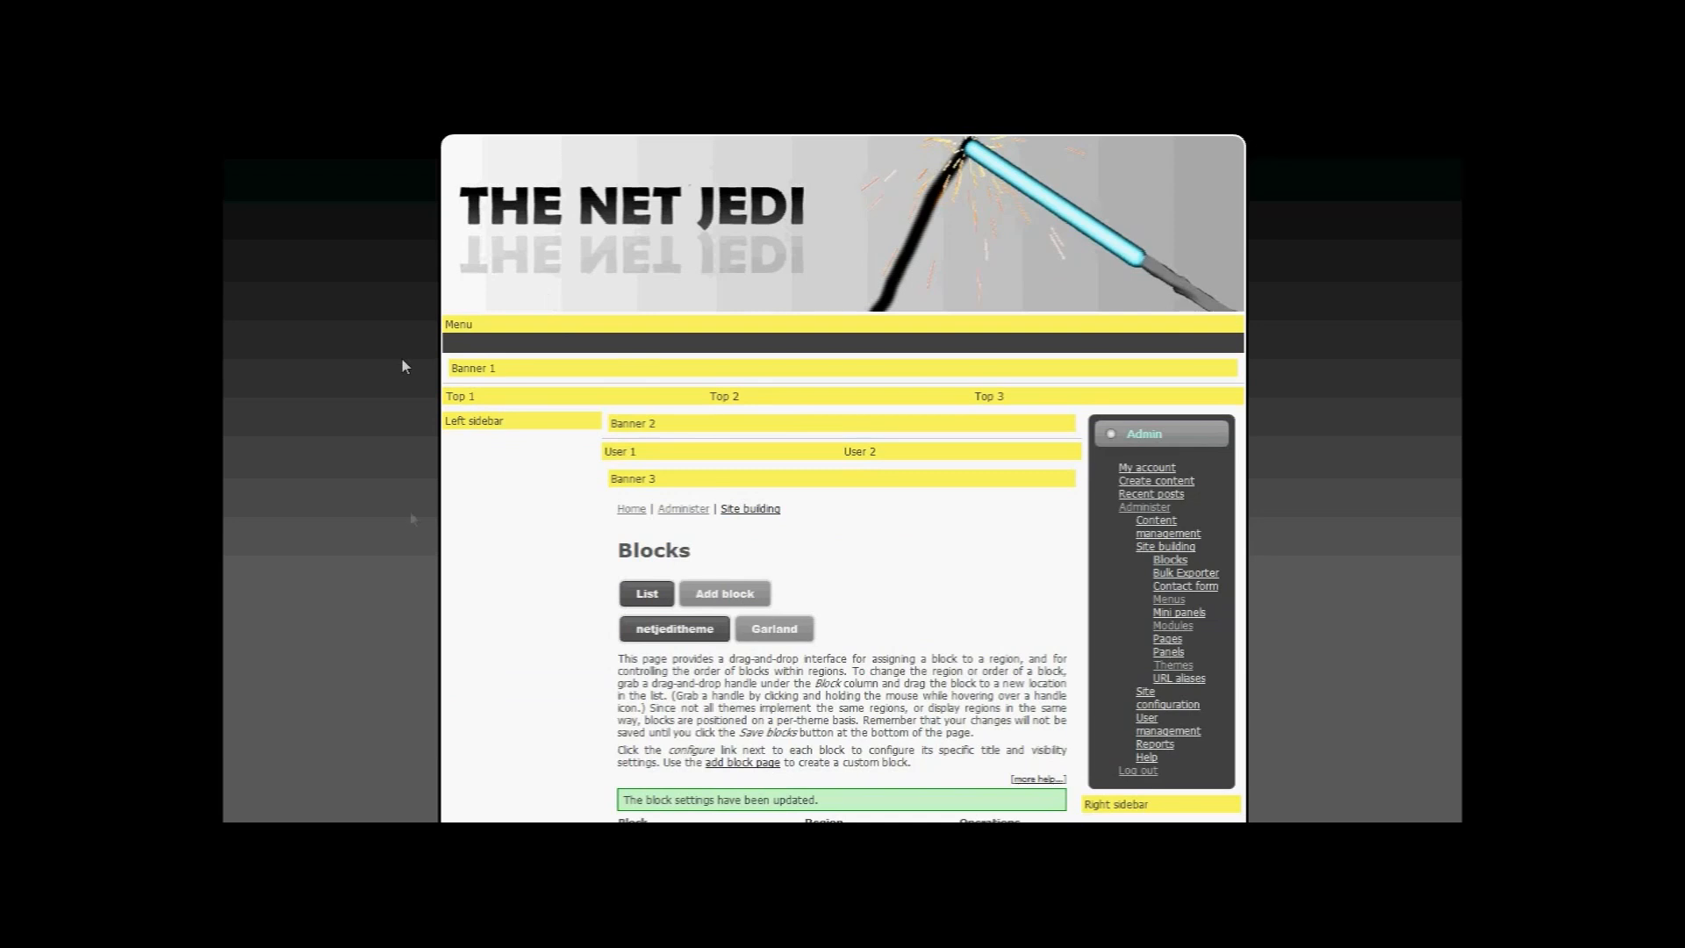
scroll(477, 519, "down", 10)
scroll(480, 510, "up", 10)
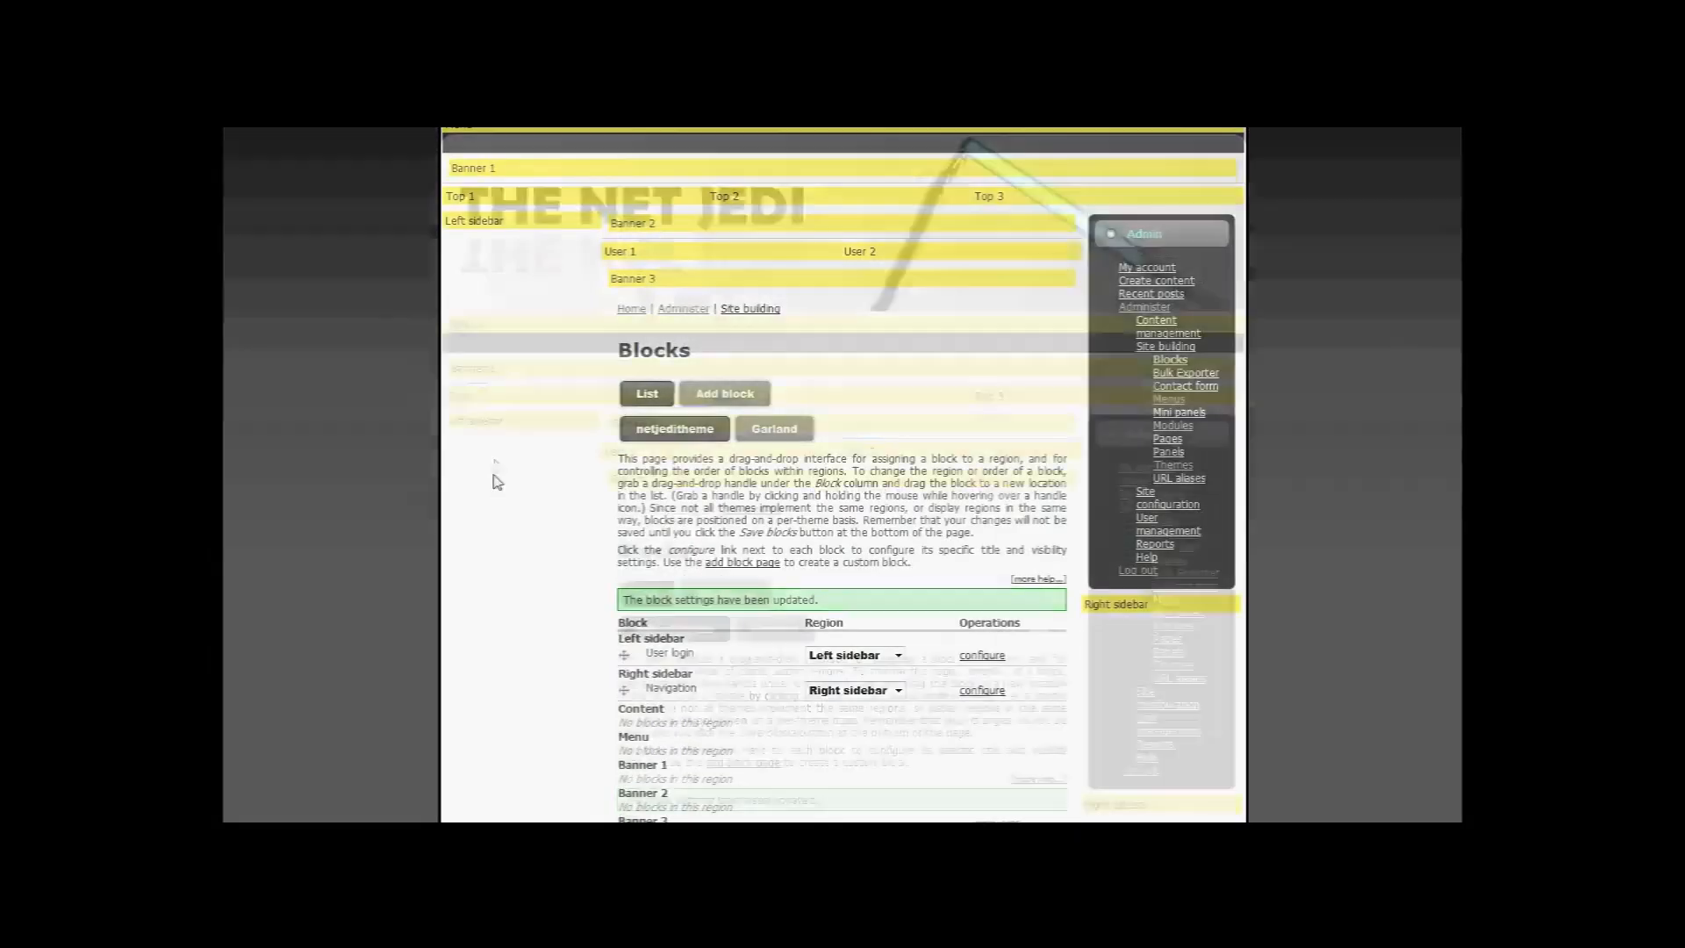
scroll(423, 577, "down", 10)
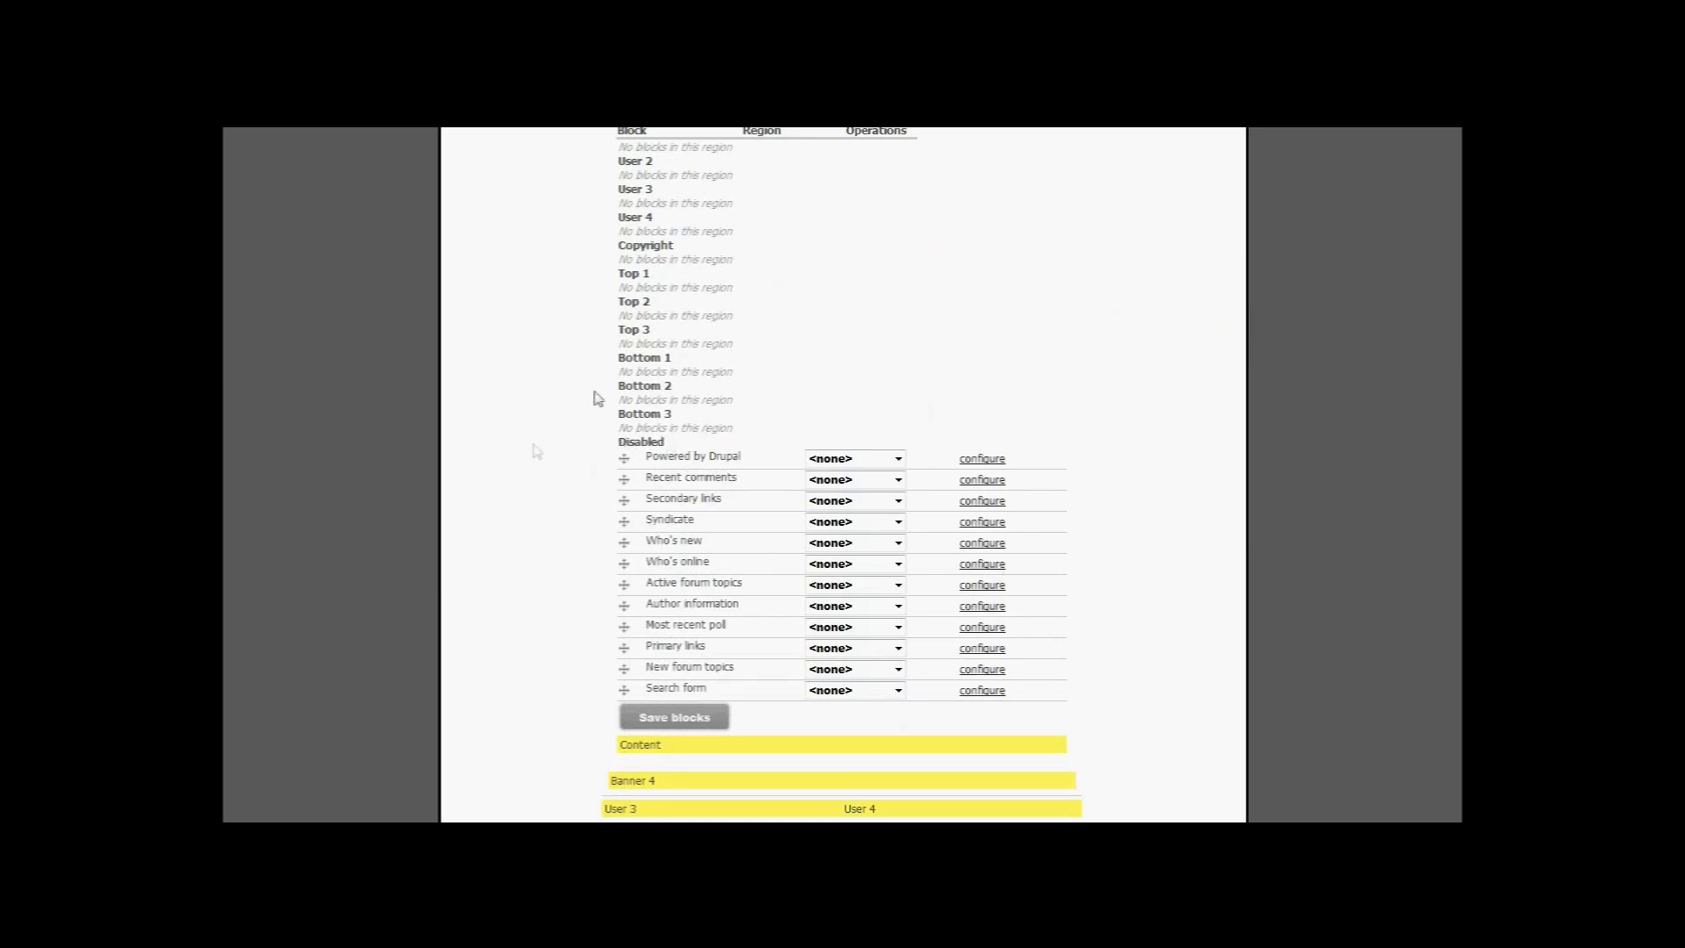
scroll(804, 457, "up", 10)
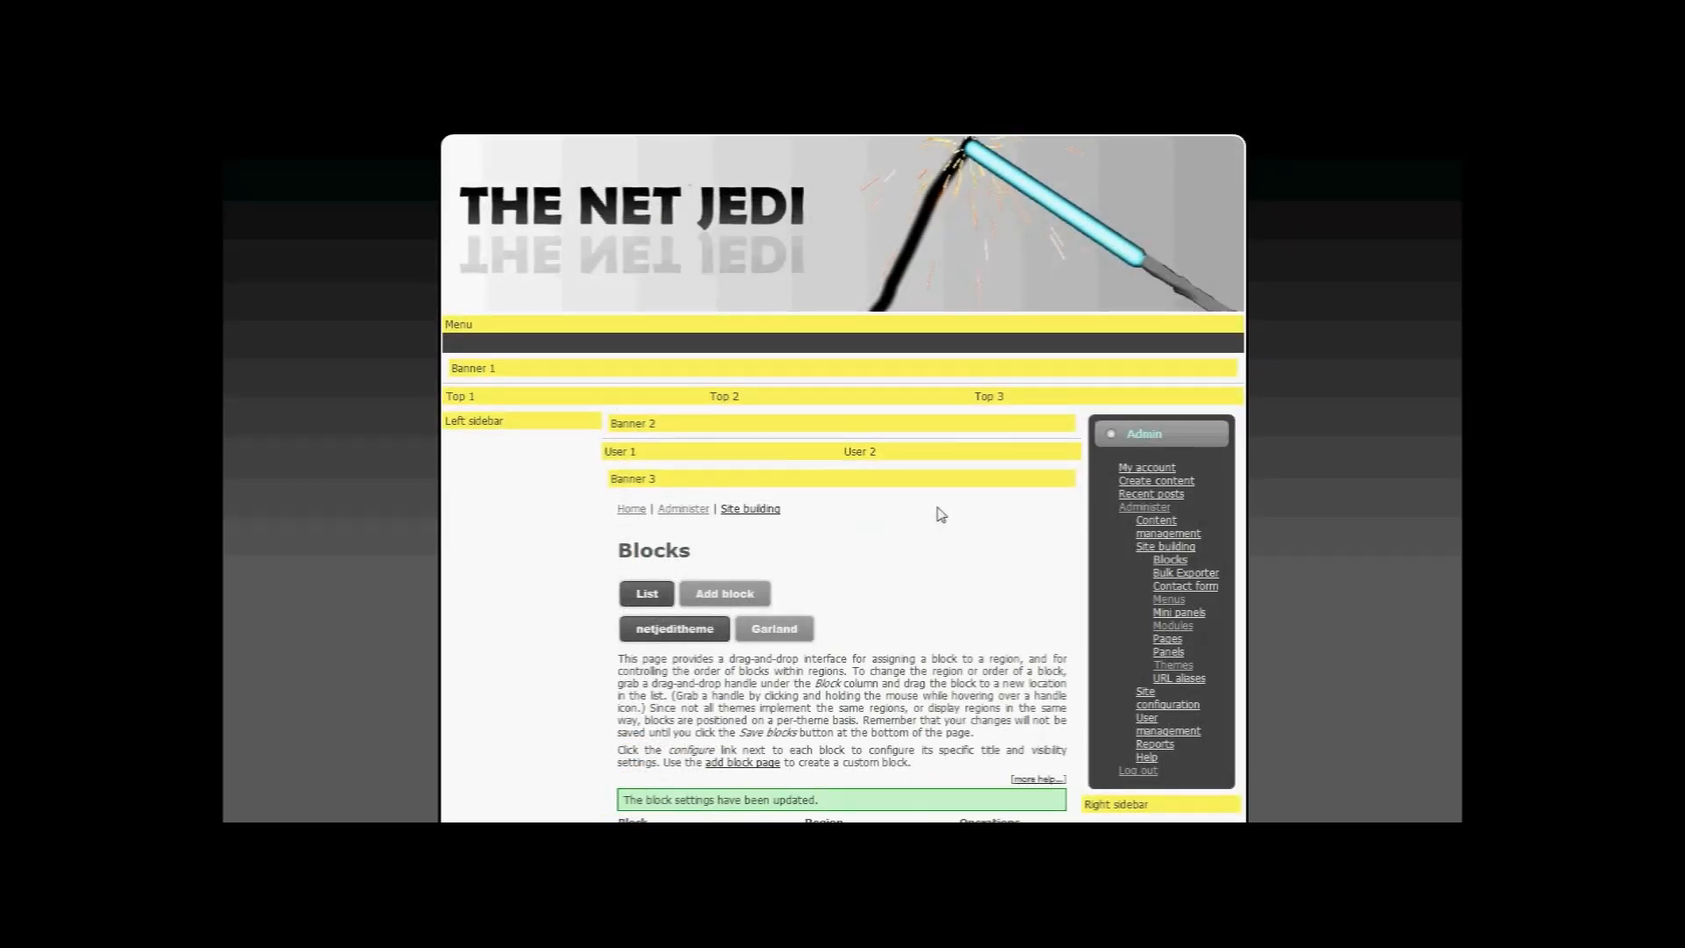
scroll(942, 511, "down", 10)
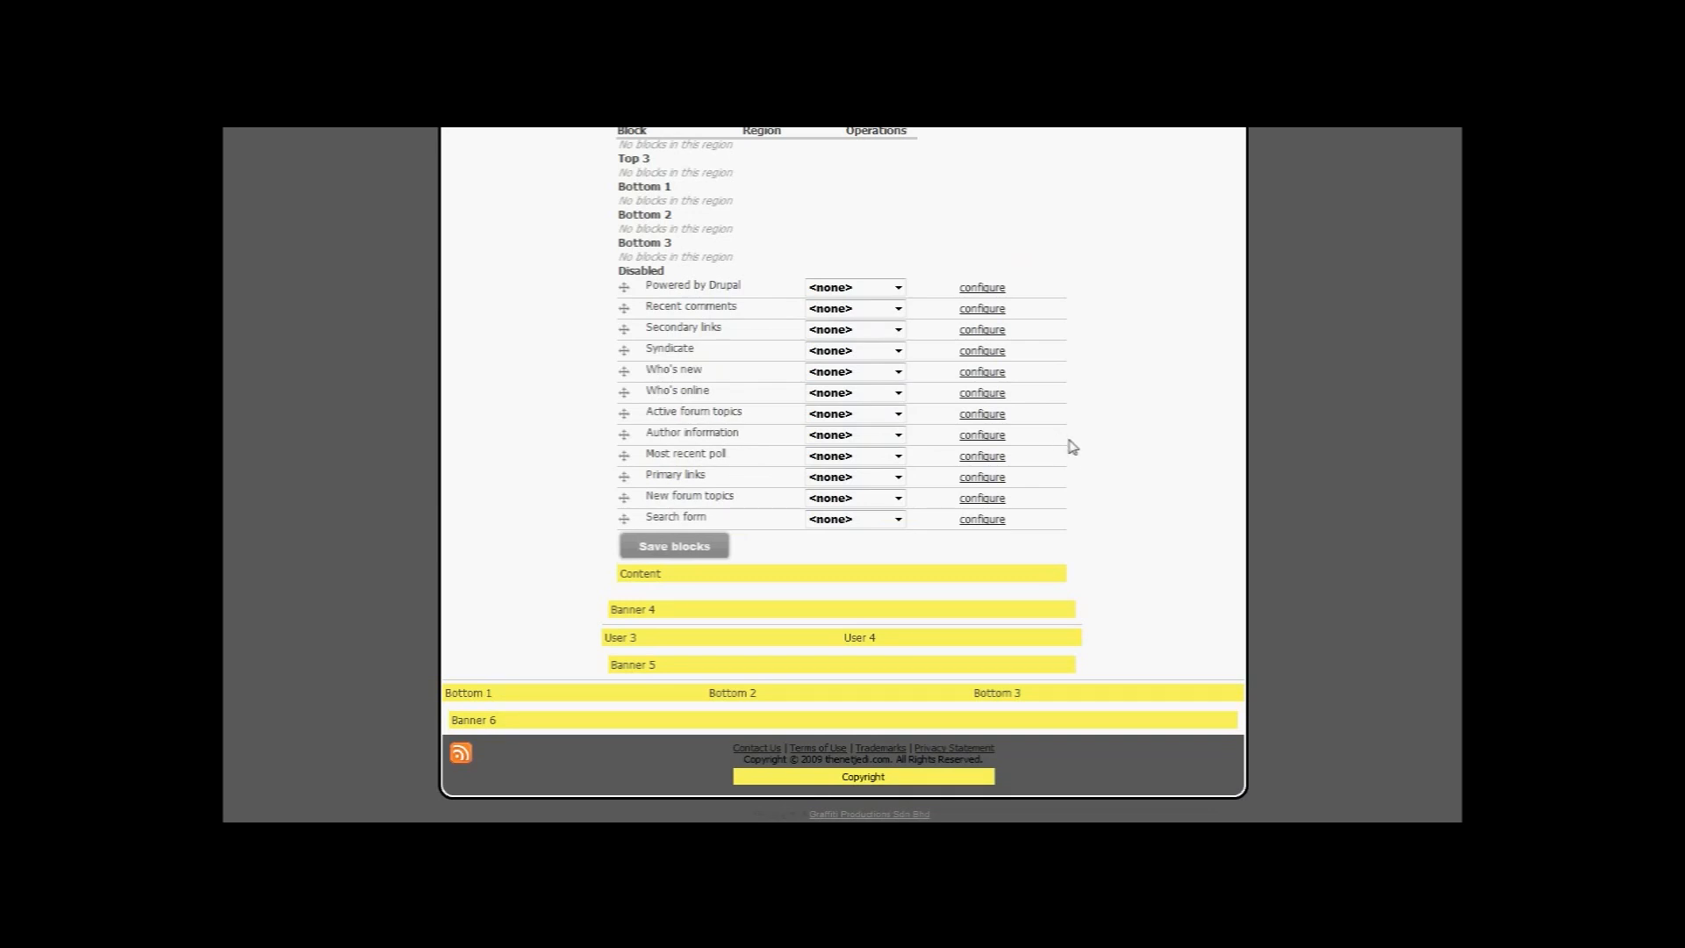
left_click(721, 543)
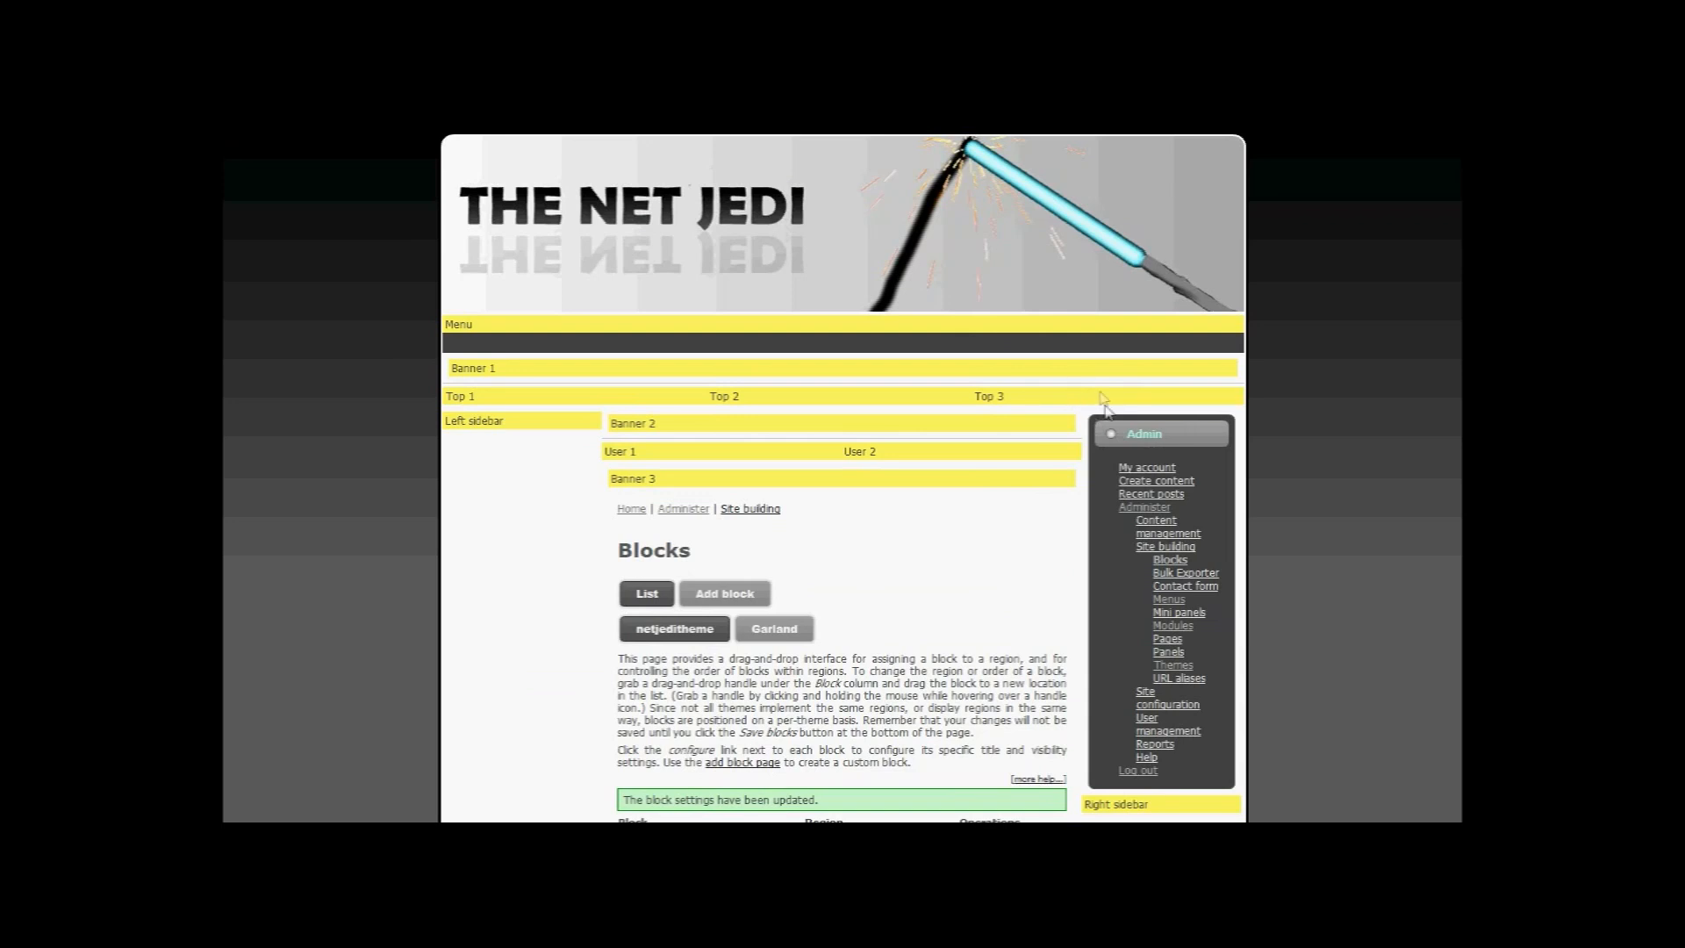
Step: Assign the disabled Search form block to the Top 3 region
scroll(940, 435, "down", 15)
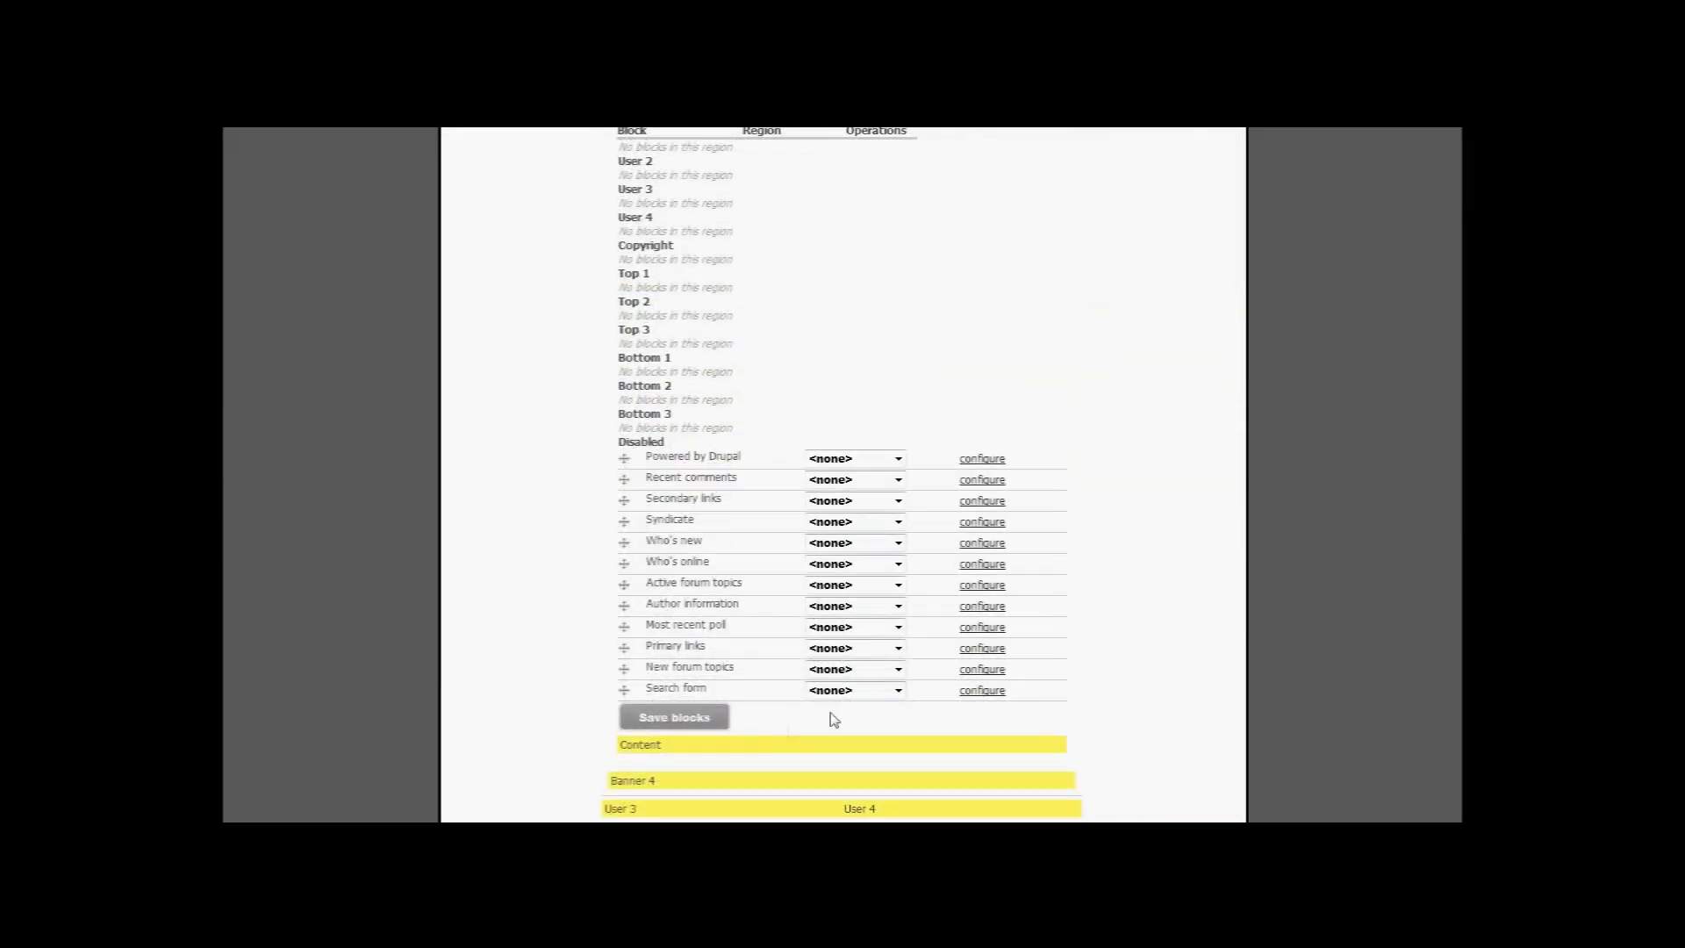
left_click(899, 690)
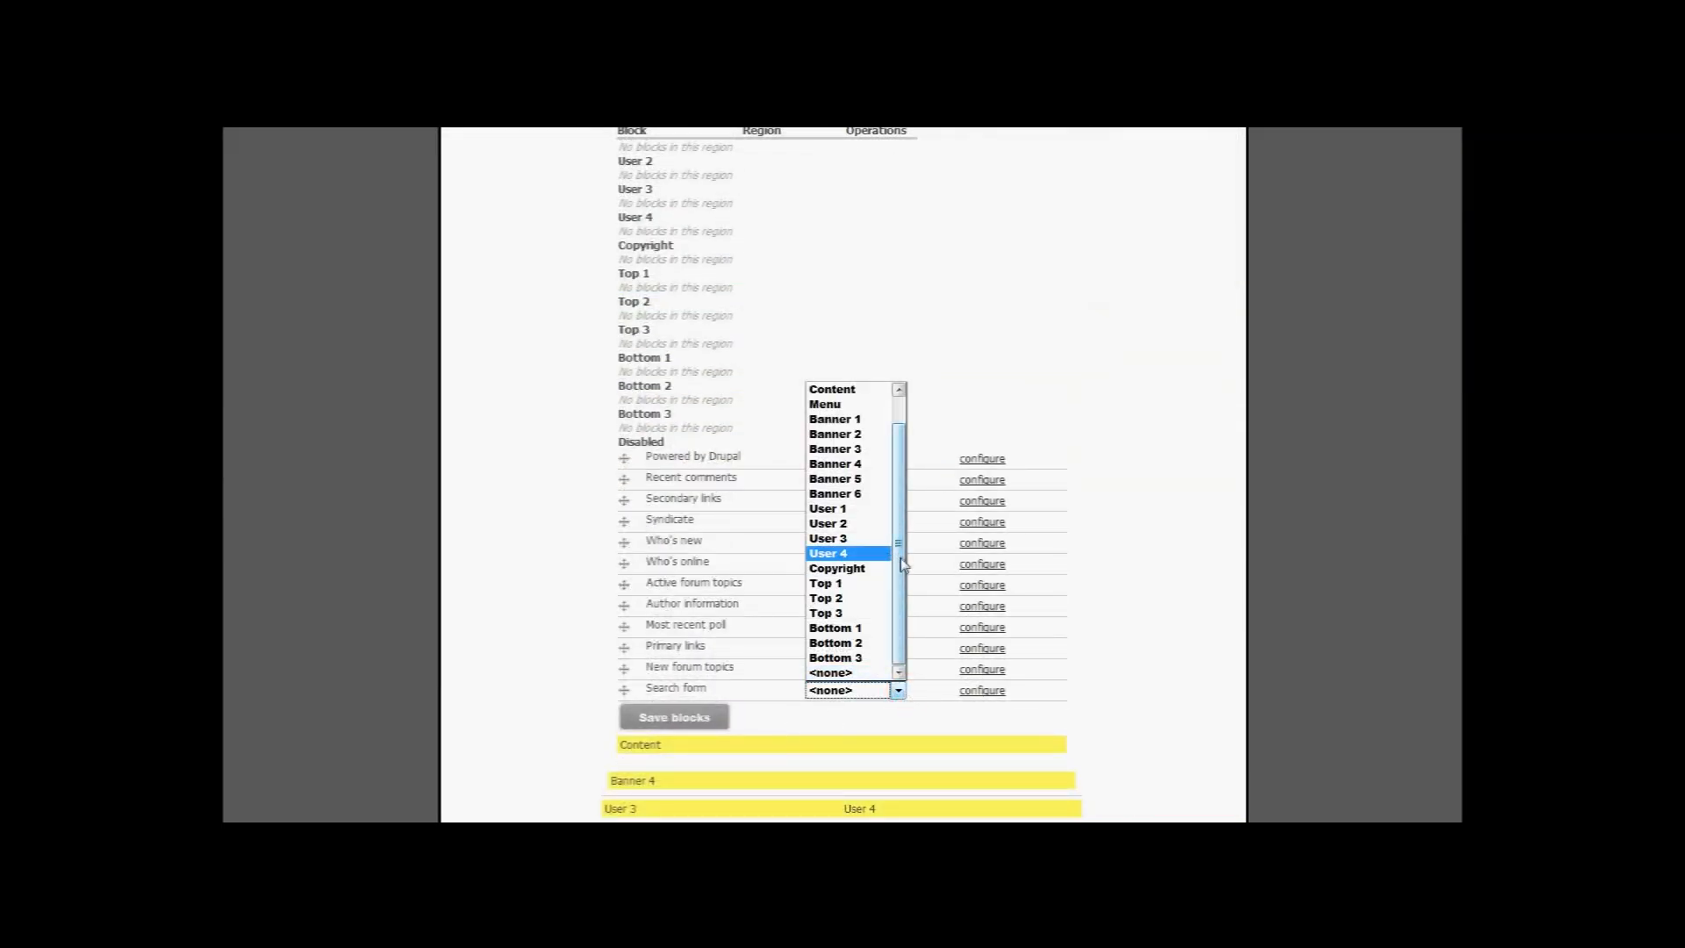
left_click(847, 612)
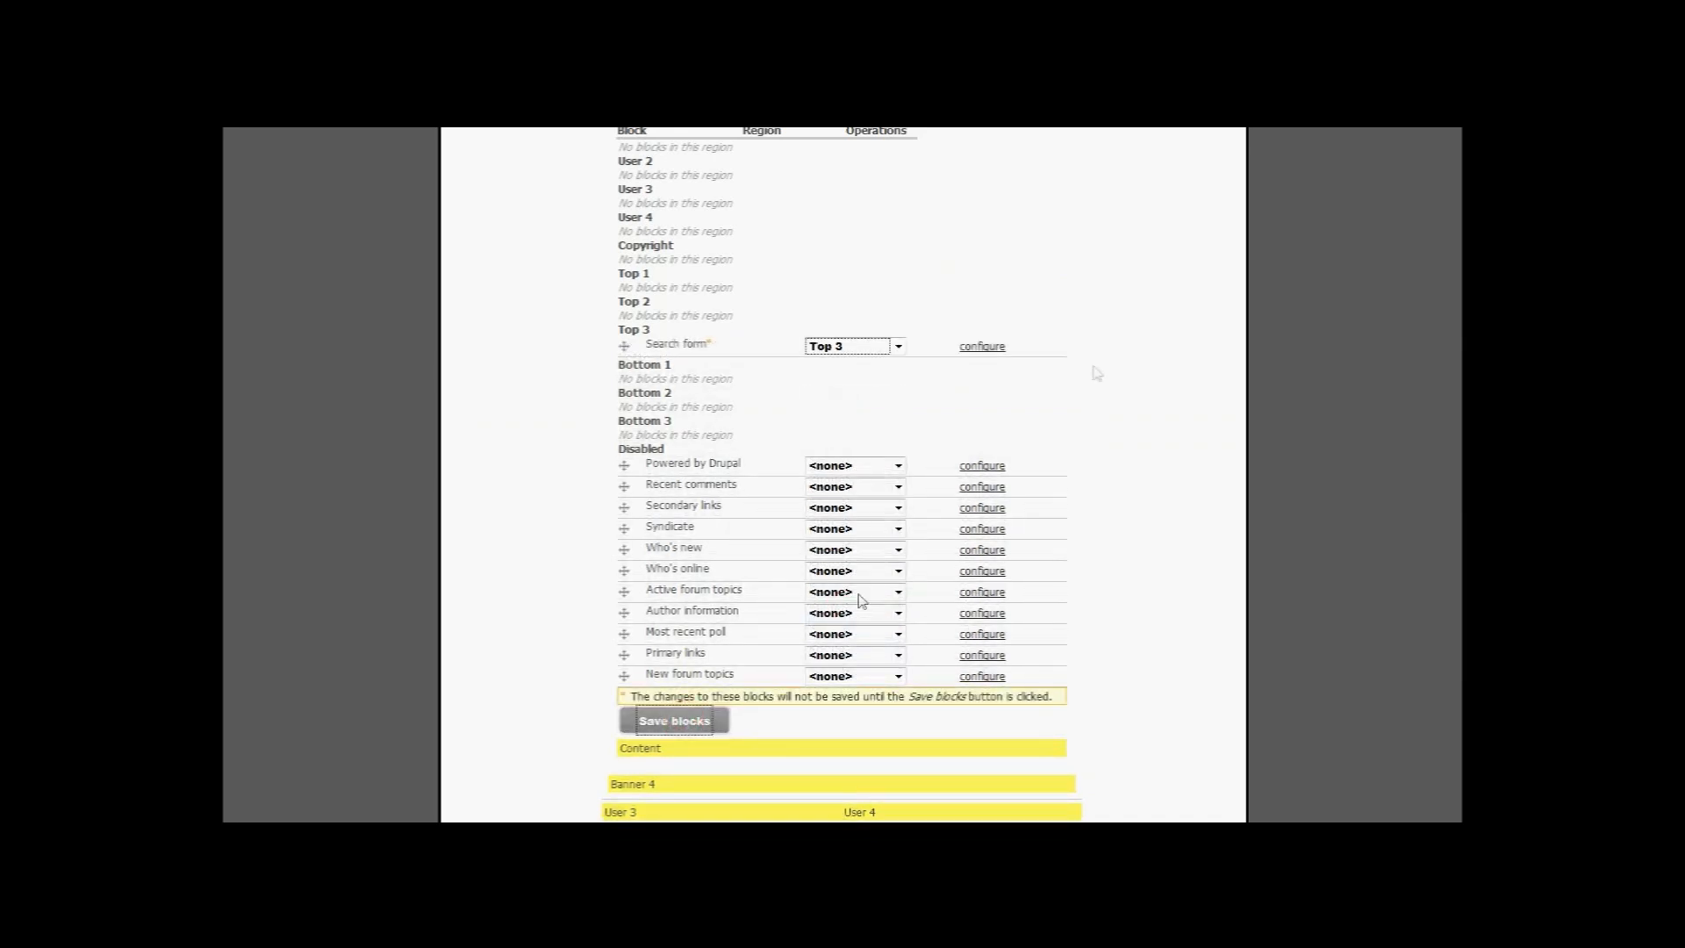
scroll(1115, 351, "up", 15)
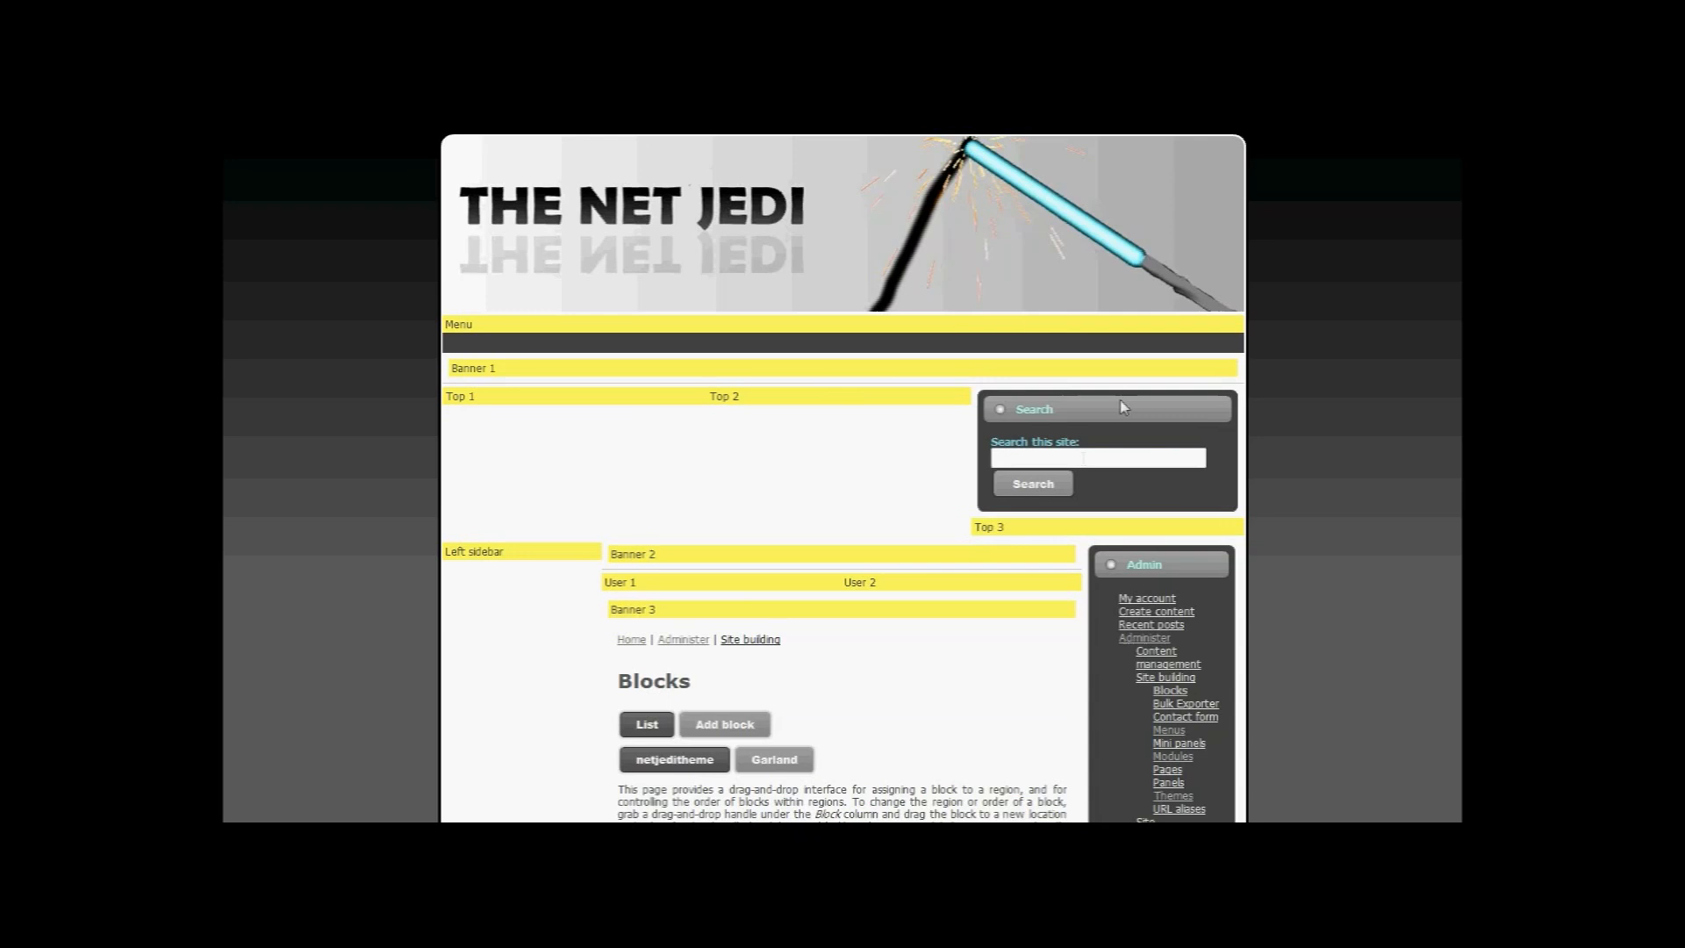
scroll(1088, 443, "down", 3)
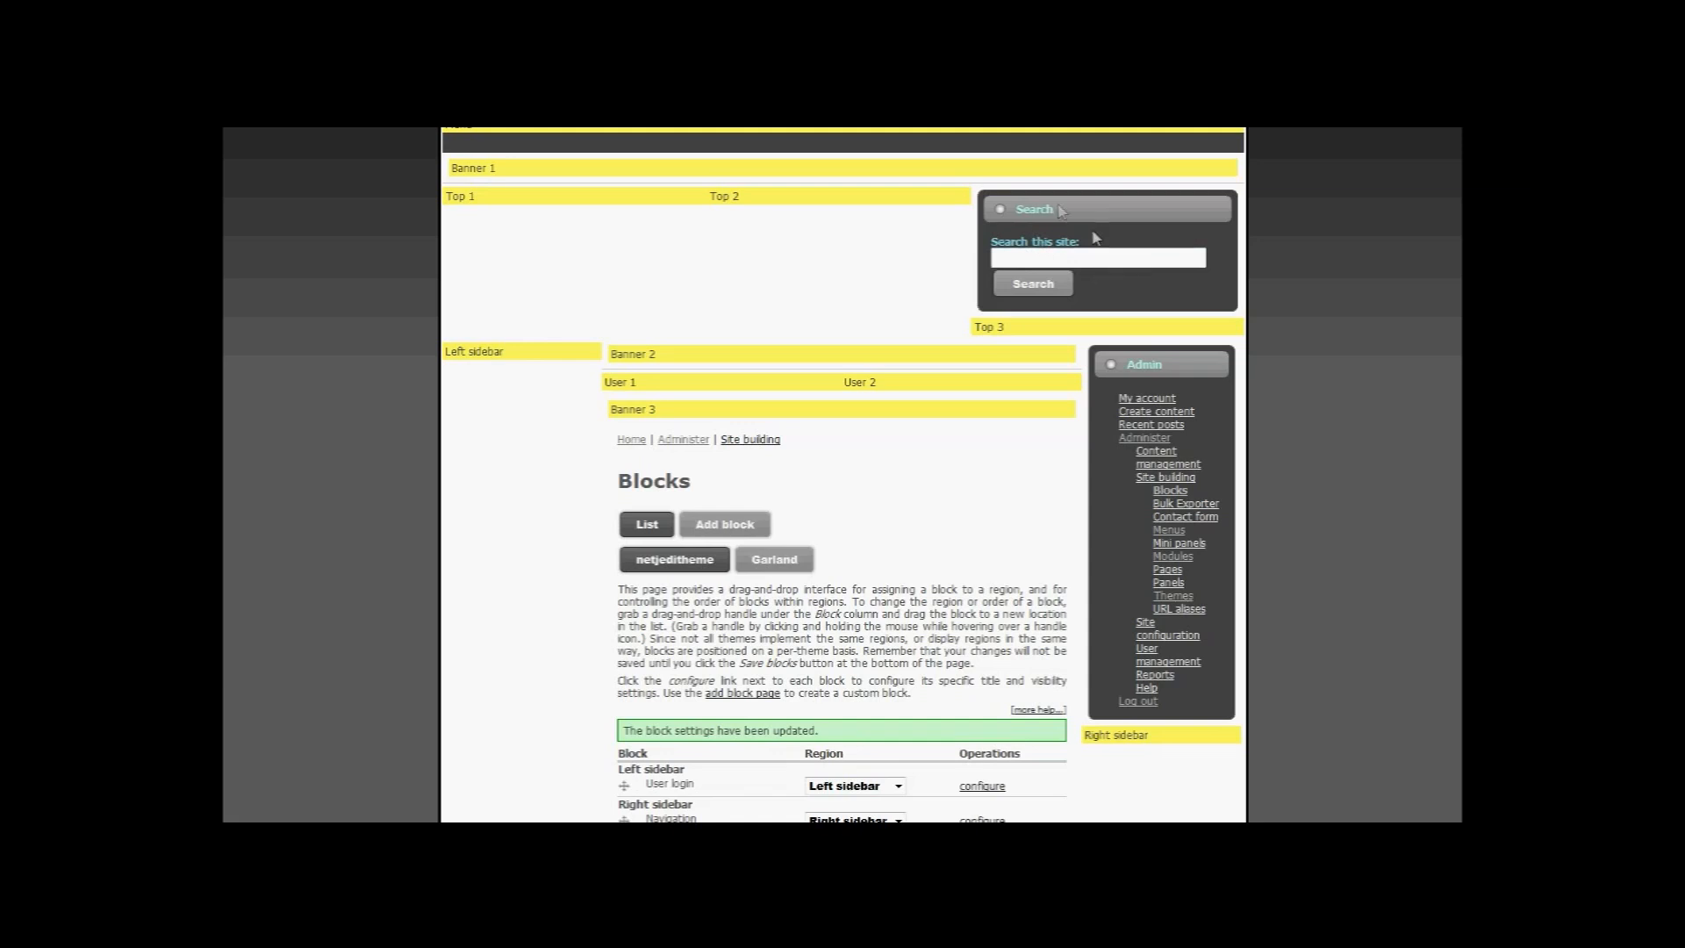
scroll(1111, 242, "up", 3)
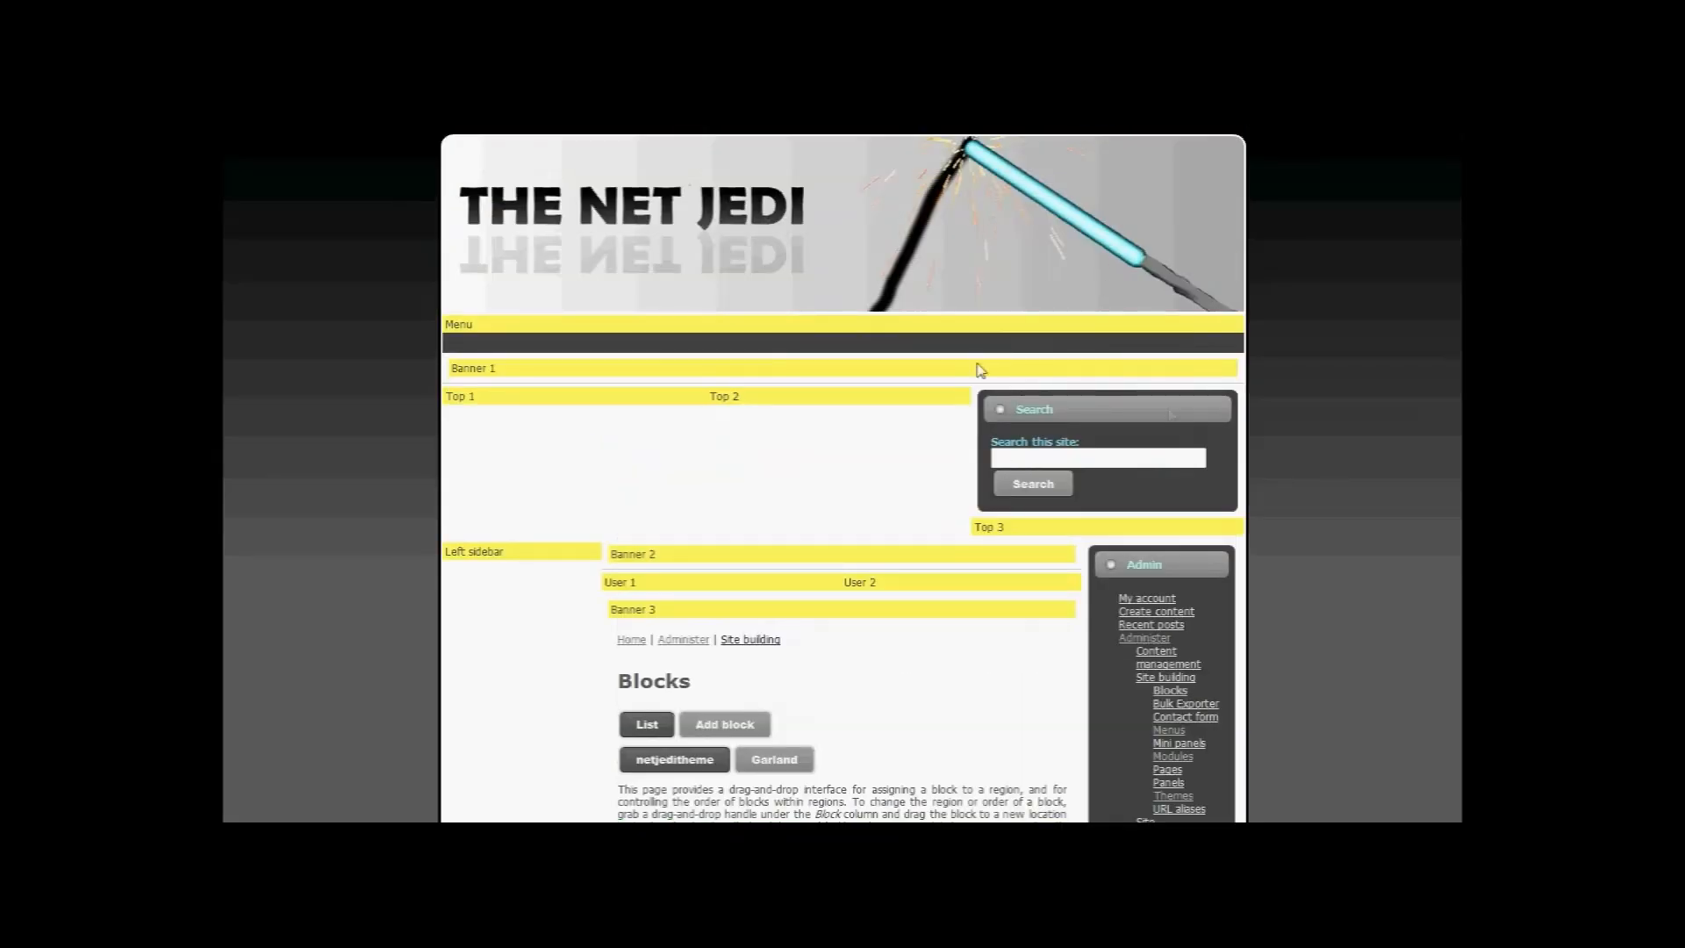
scroll(895, 551, "down", 3)
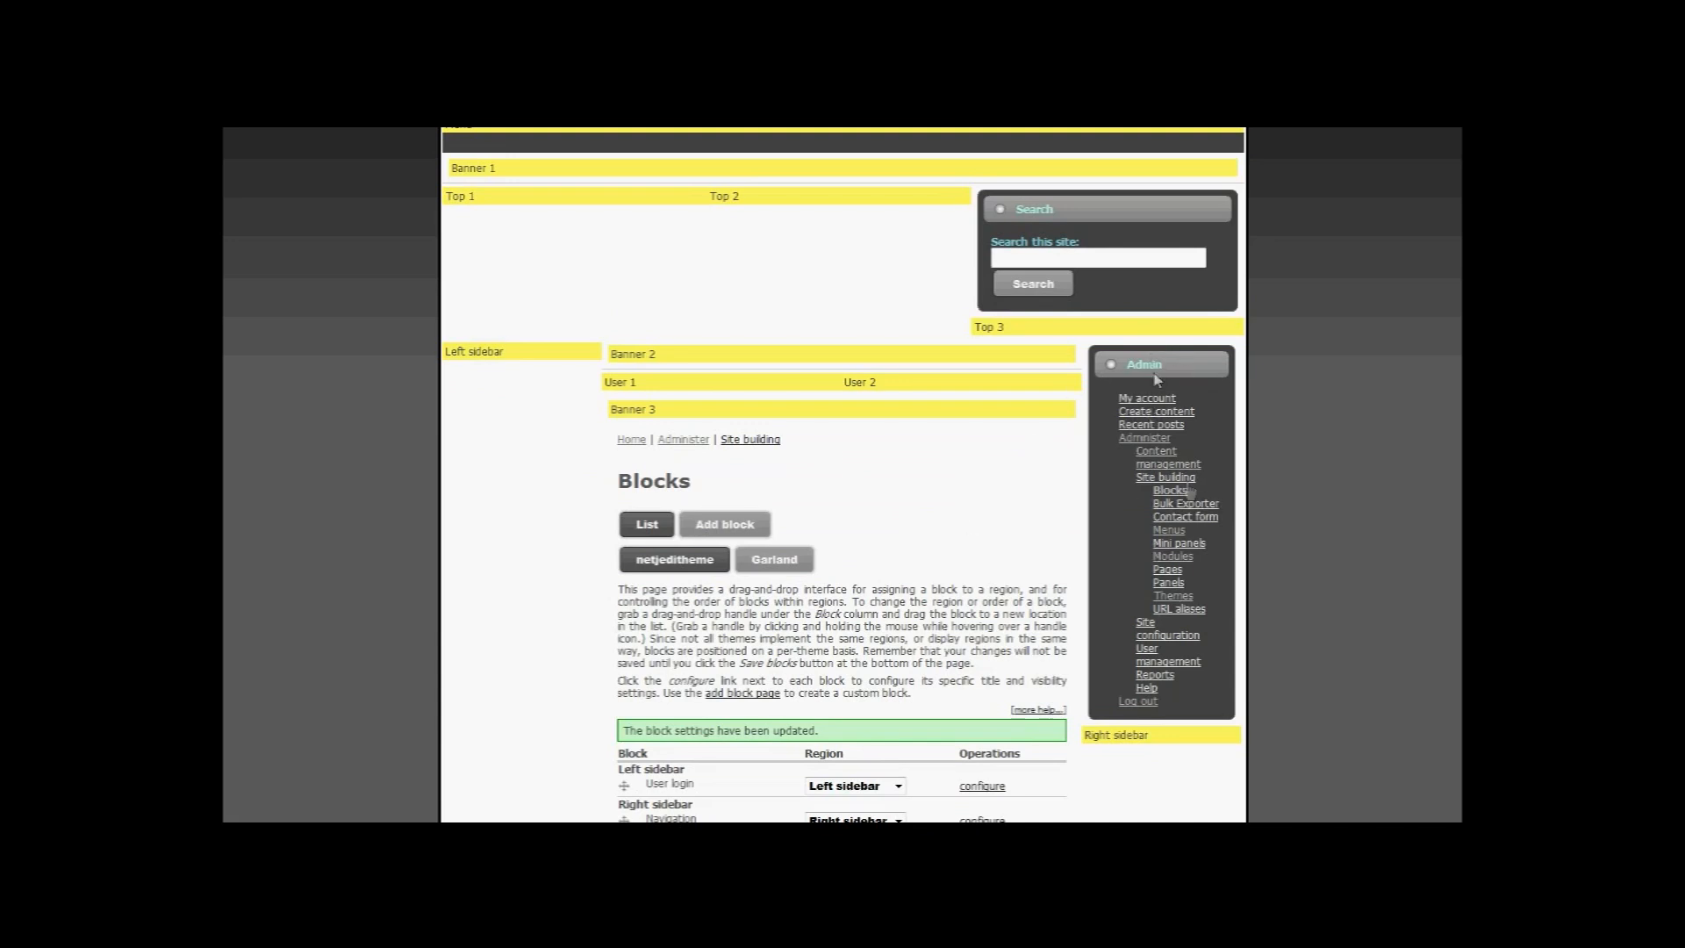
Step: Change the Navigation block's region from Right sidebar to Left sidebar and save the blocks
scroll(1012, 620, "down", 5)
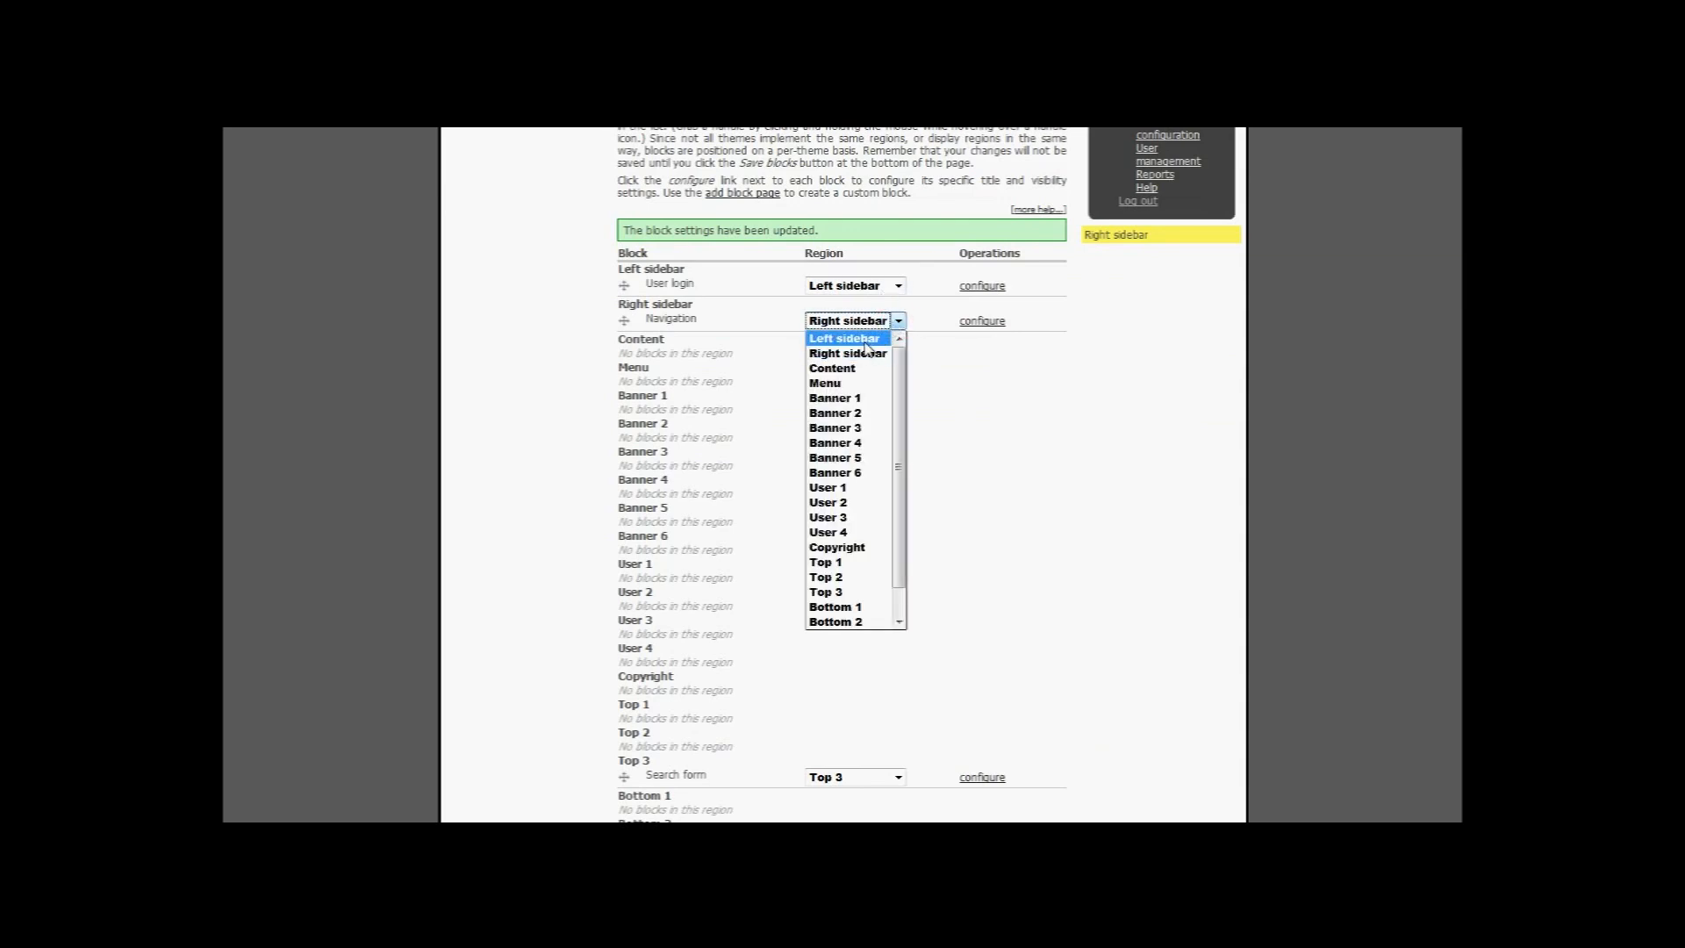
left_click(865, 341)
scroll(833, 685, "down", 5)
left_click(676, 665)
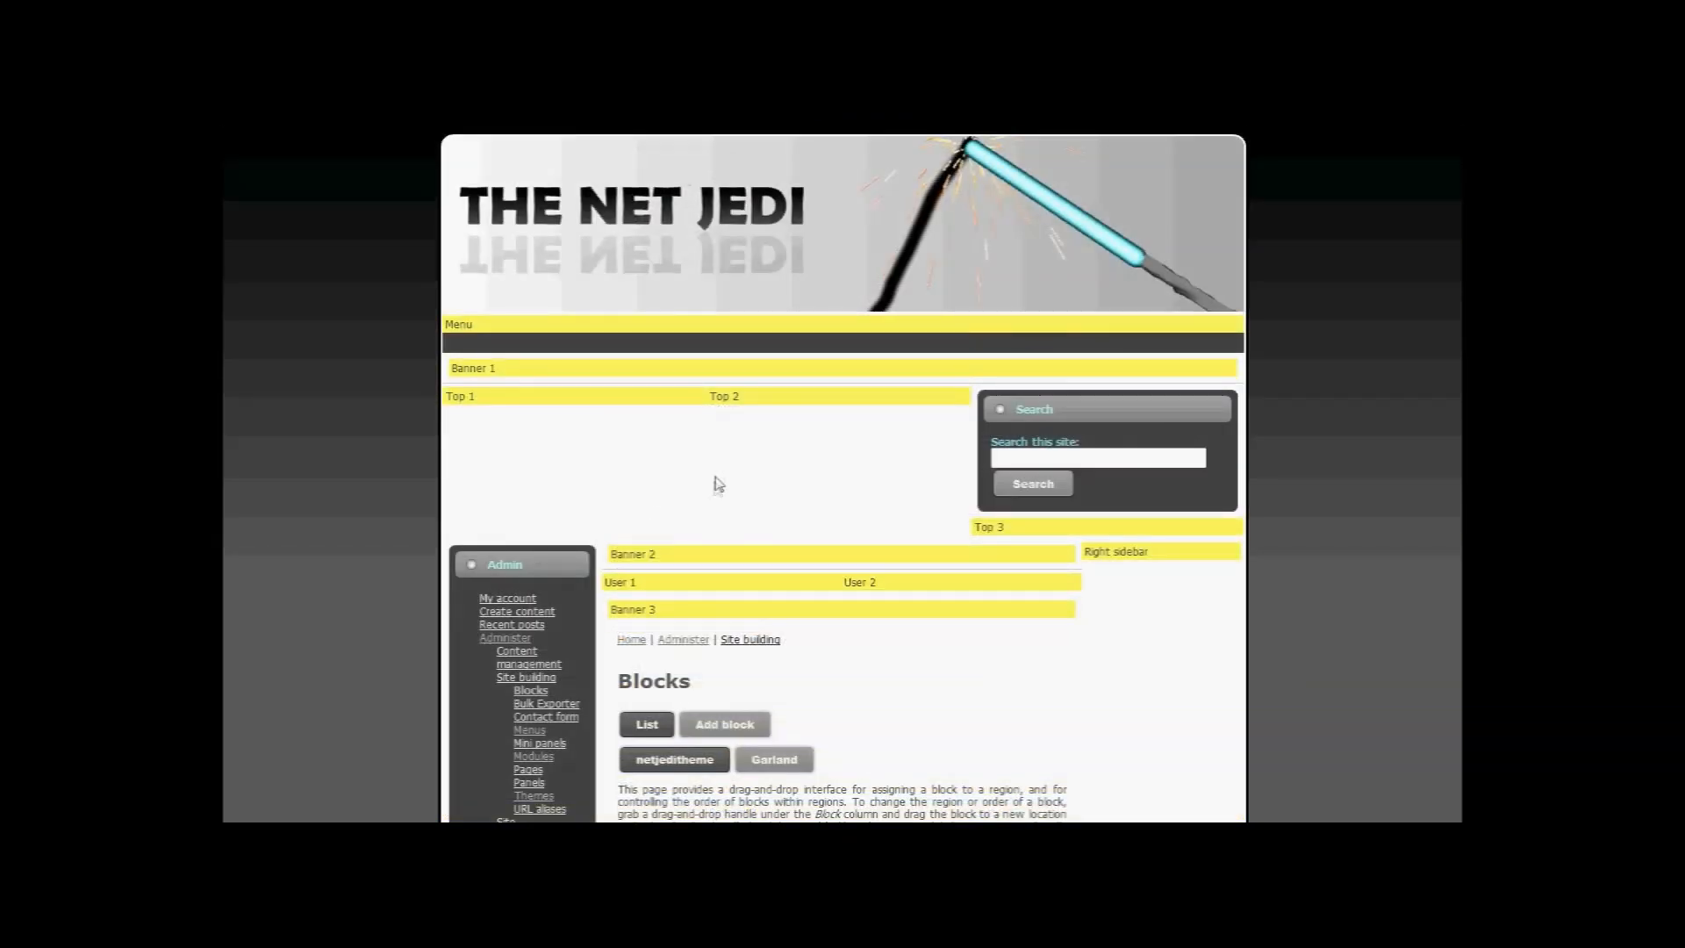
scroll(646, 510, "down", 3)
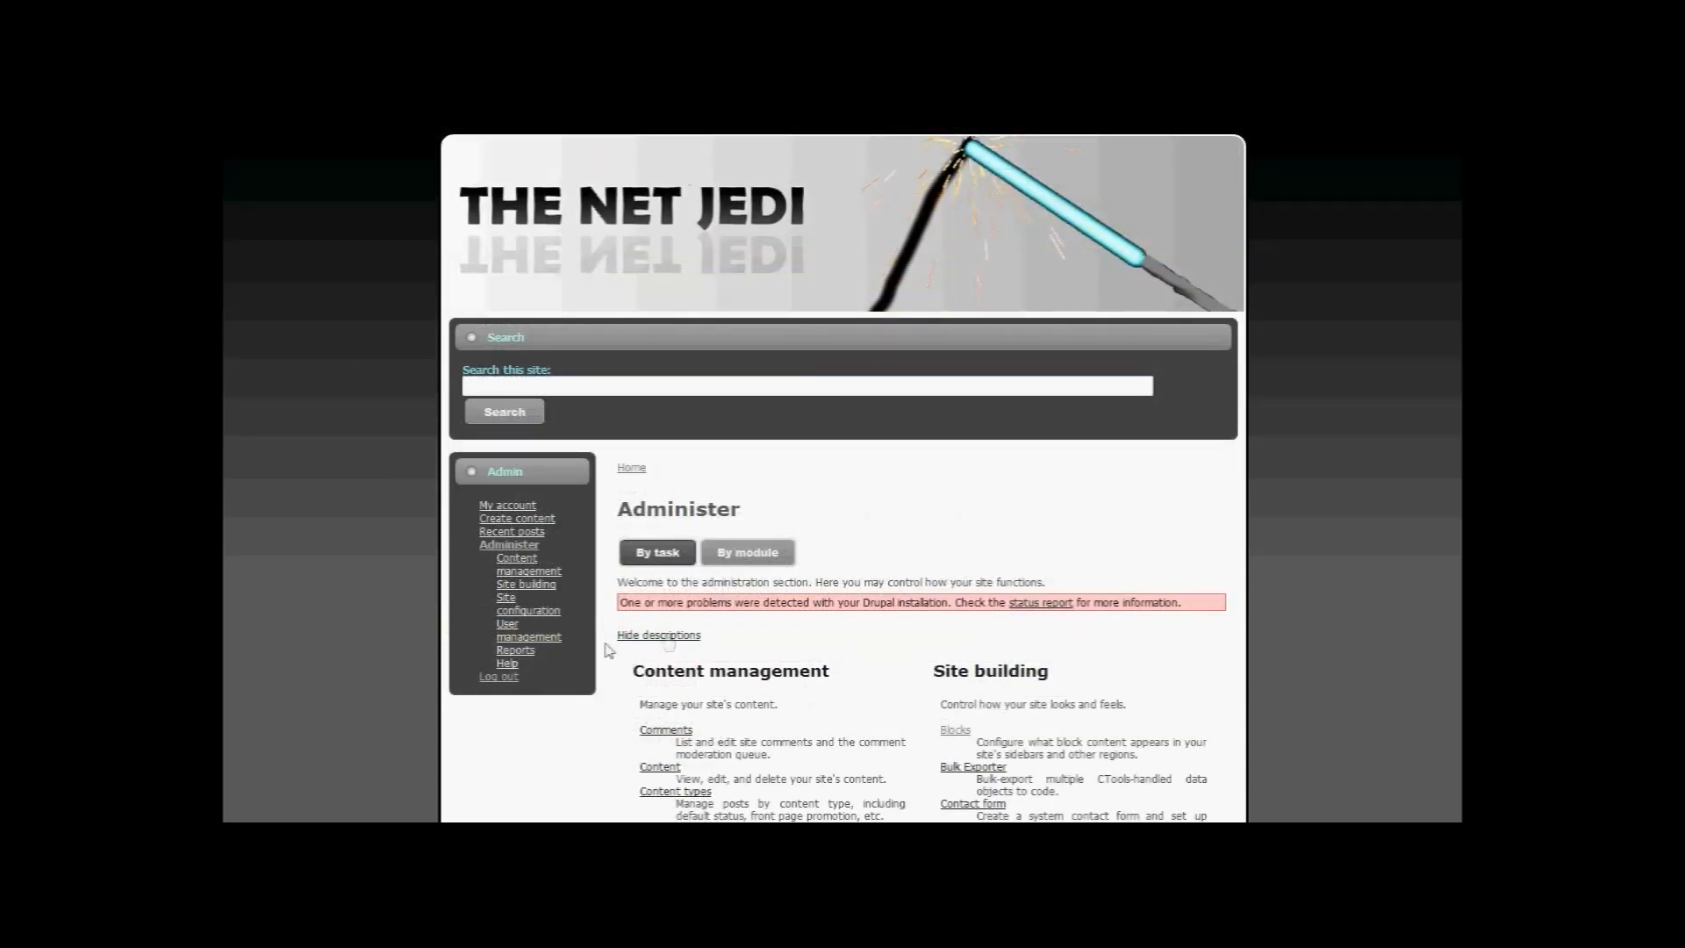
Step: On the Blocks page, set Search form to the Right sidebar, save, then view Administer
scroll(781, 700, "down", 2)
left_click(955, 530)
scroll(902, 452, "down", 4)
scroll(901, 452, "down", 2)
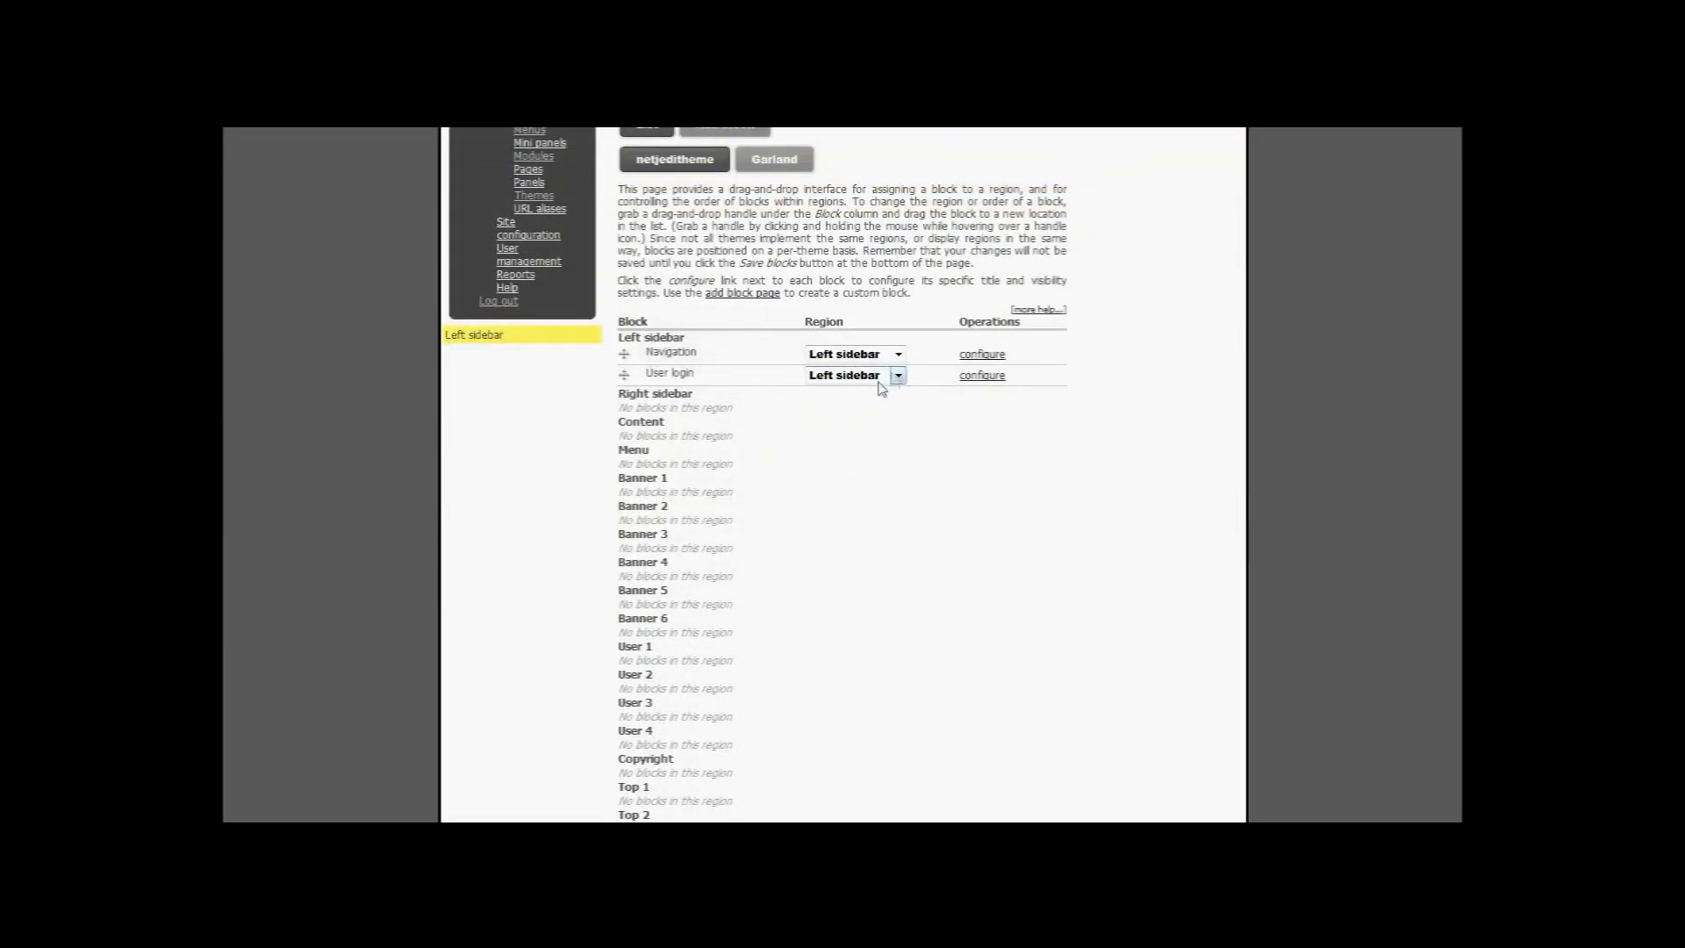
scroll(892, 404, "down", 4)
left_click(893, 456)
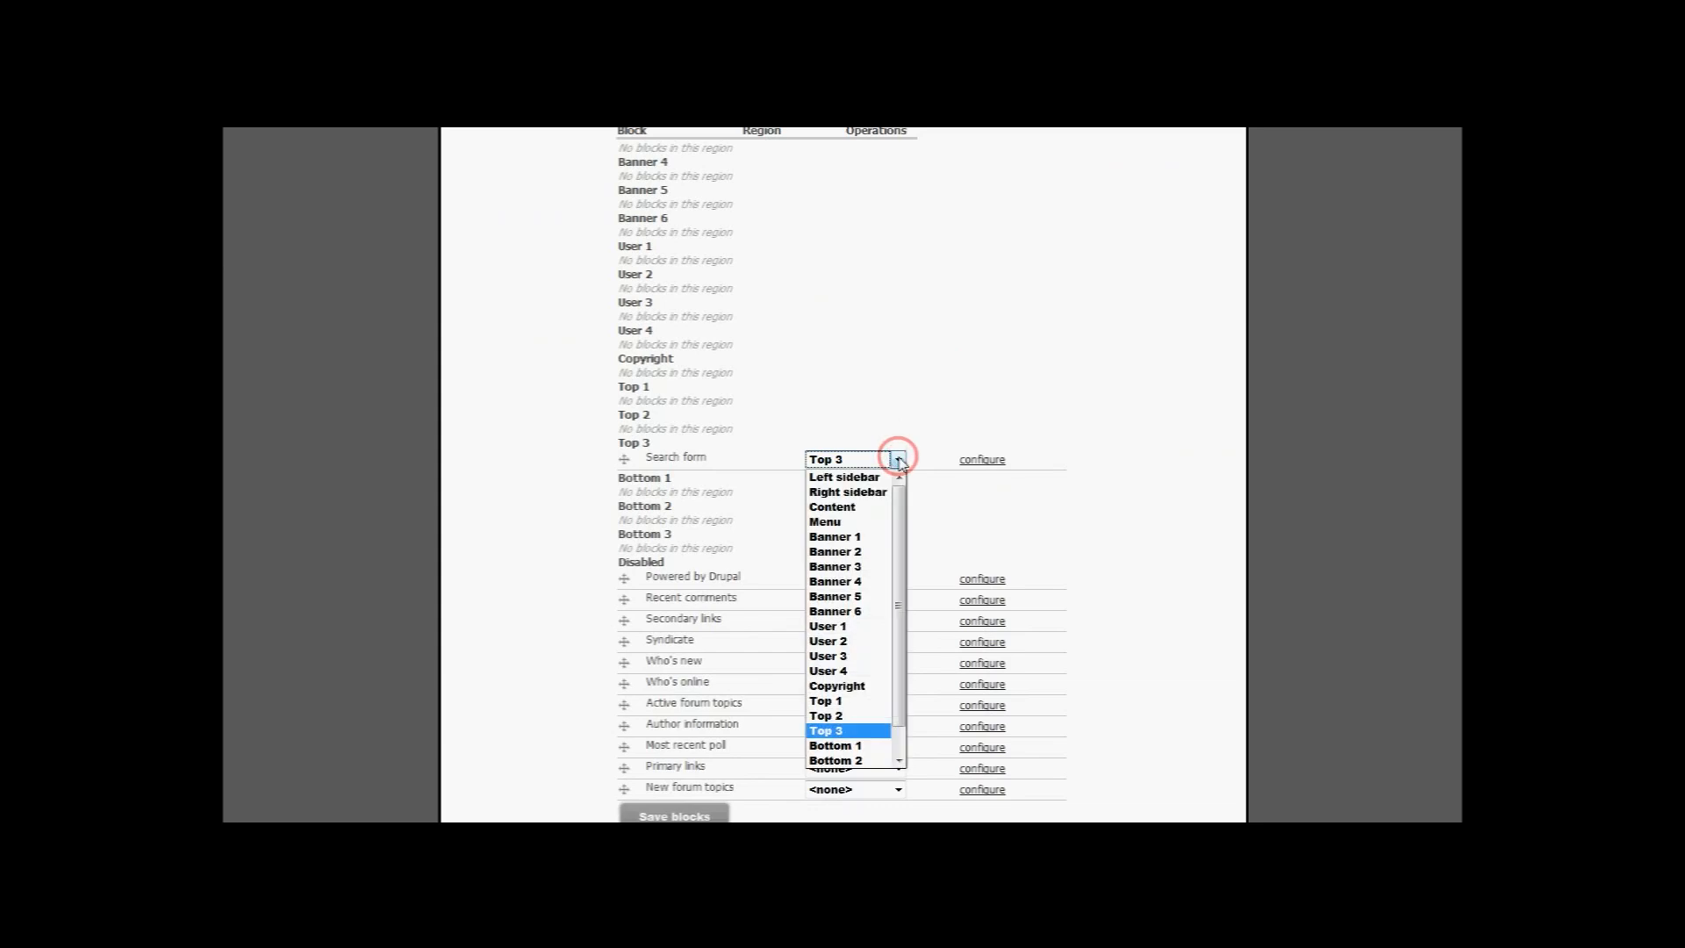
left_click(882, 488)
scroll(764, 628, "down", 3)
left_click(674, 546)
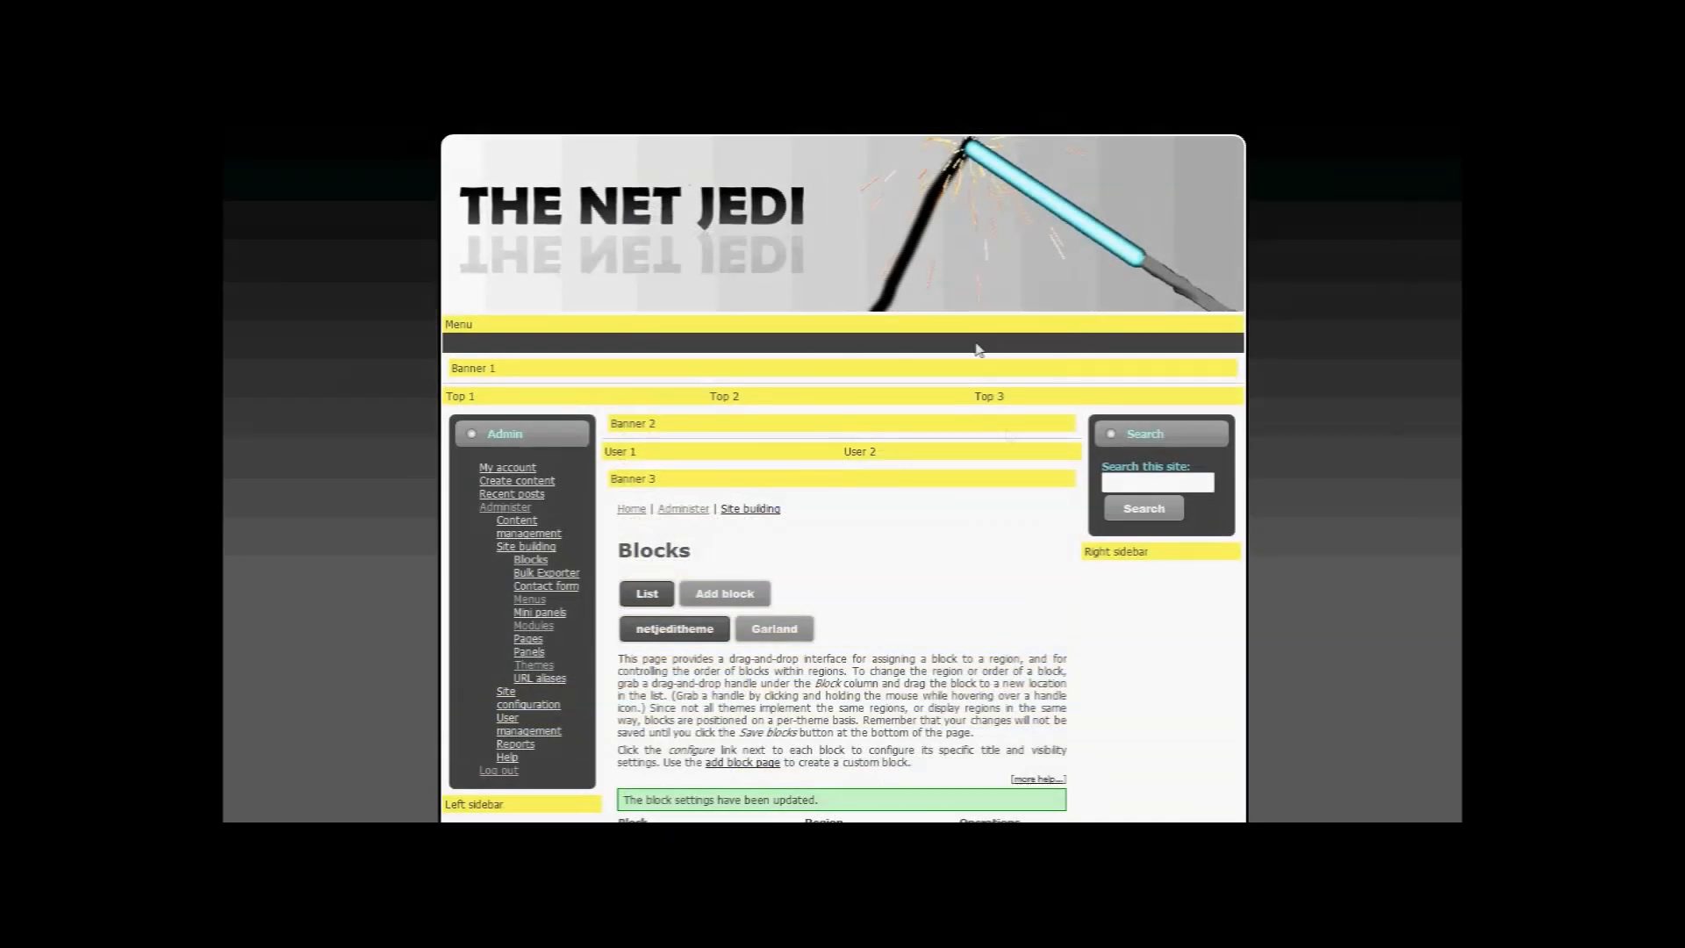
left_click(509, 508)
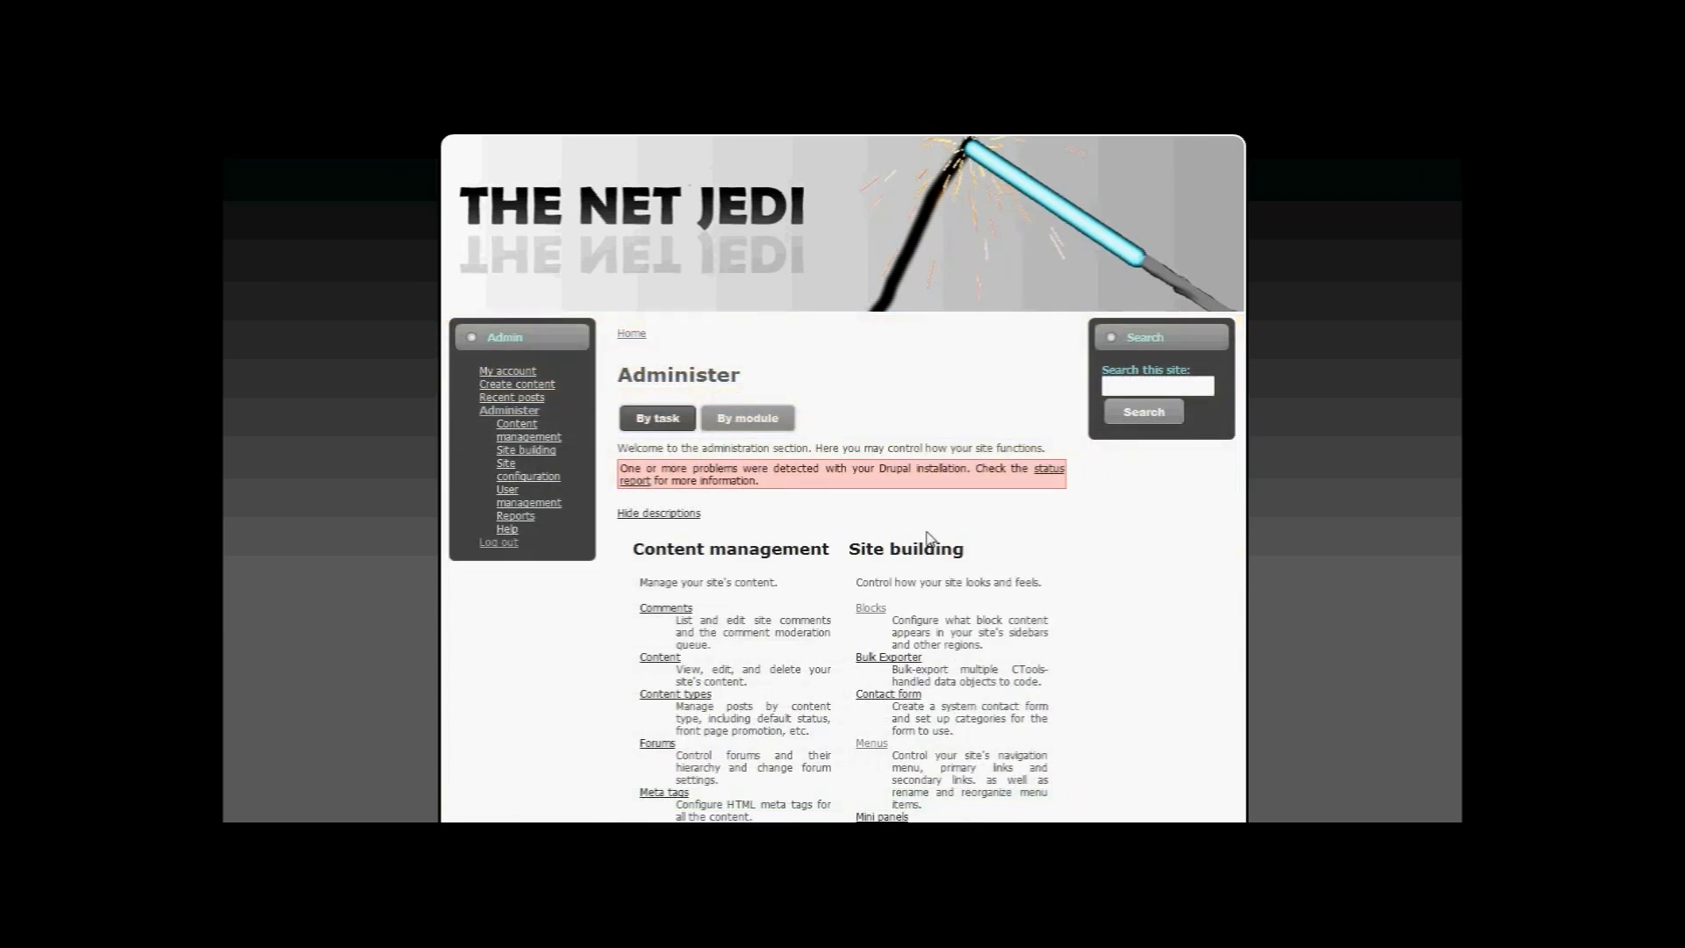
left_click(1161, 390)
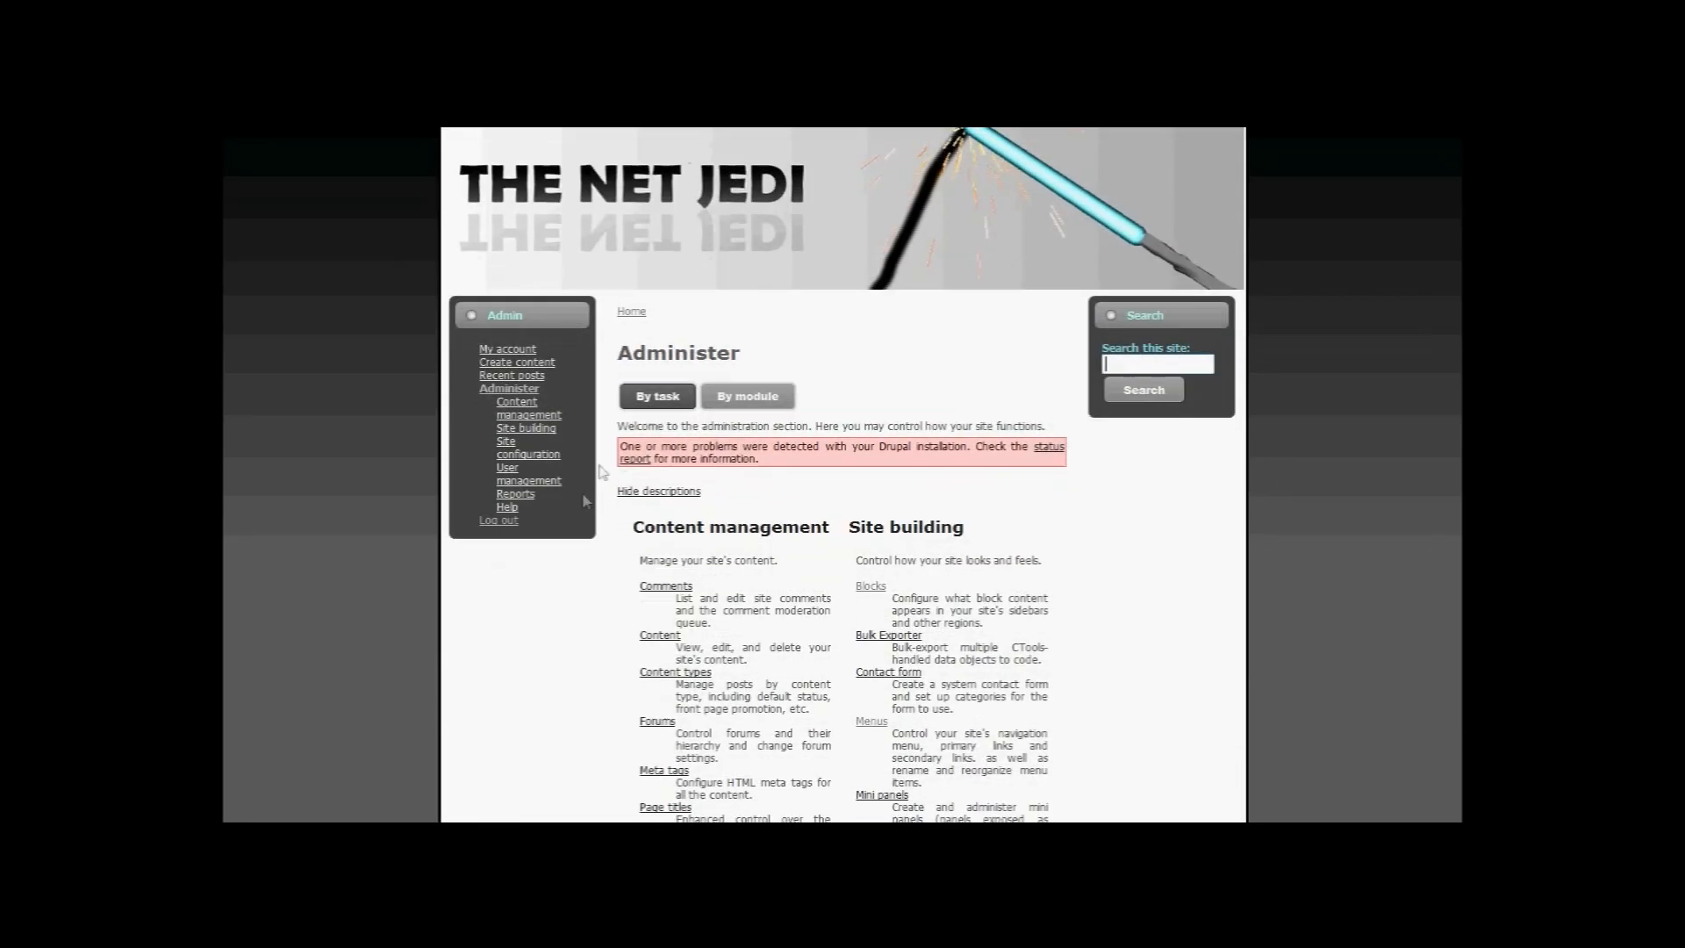
left_click(516, 356)
left_click(505, 411)
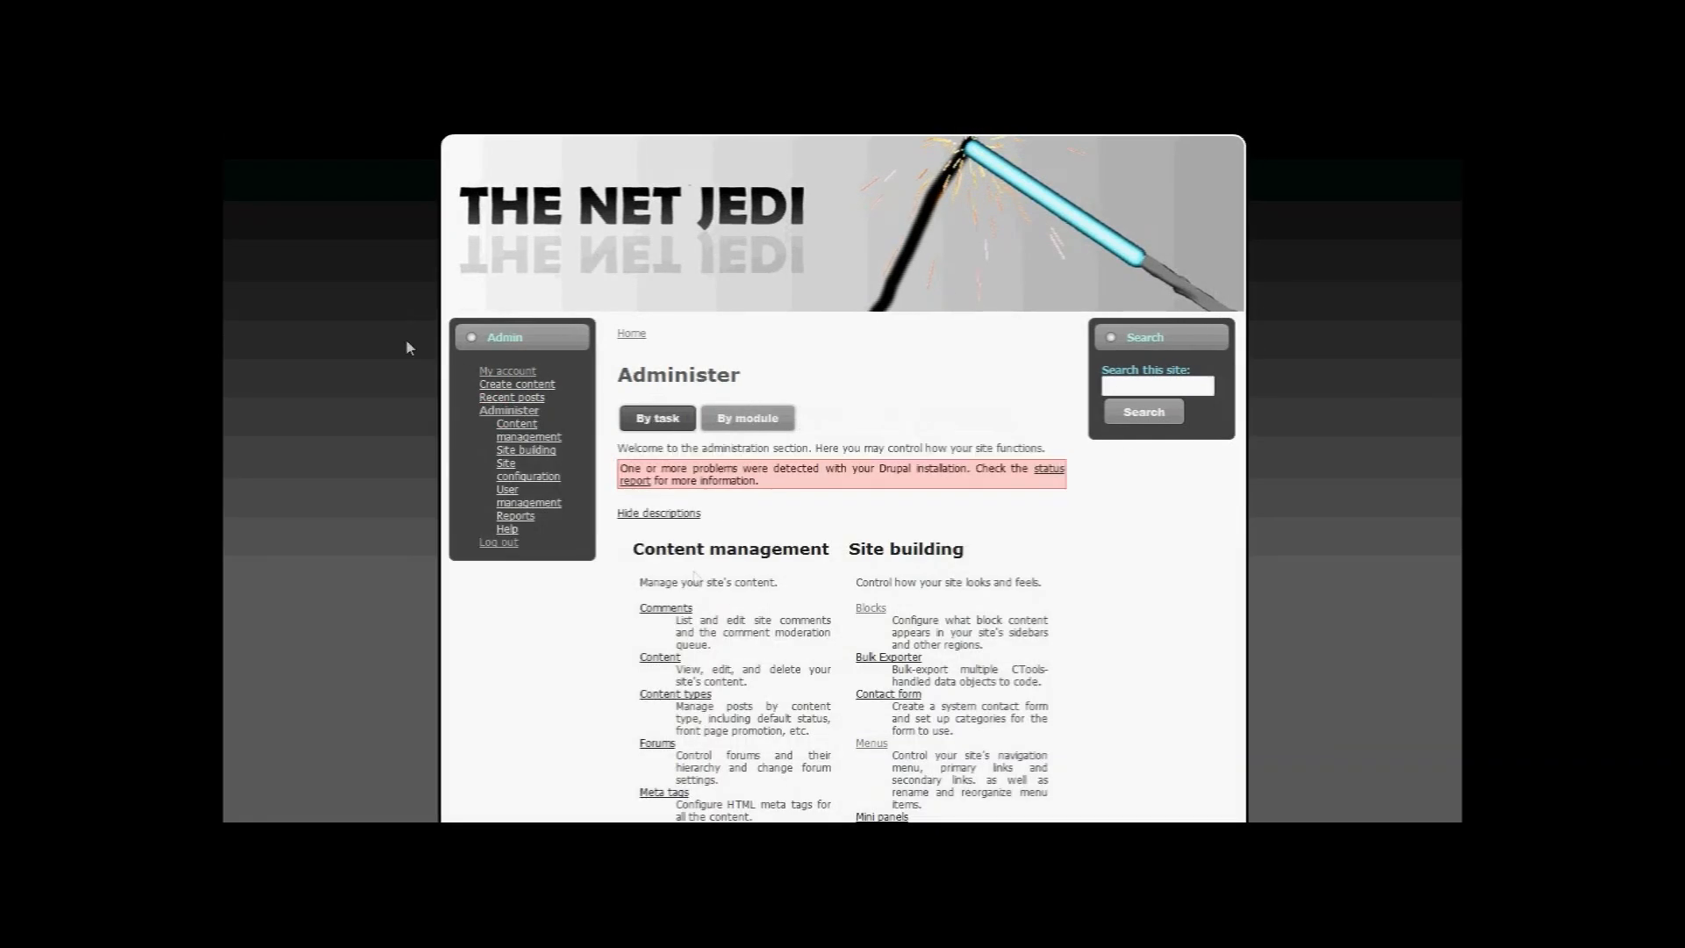
scroll(974, 425, "down", 15)
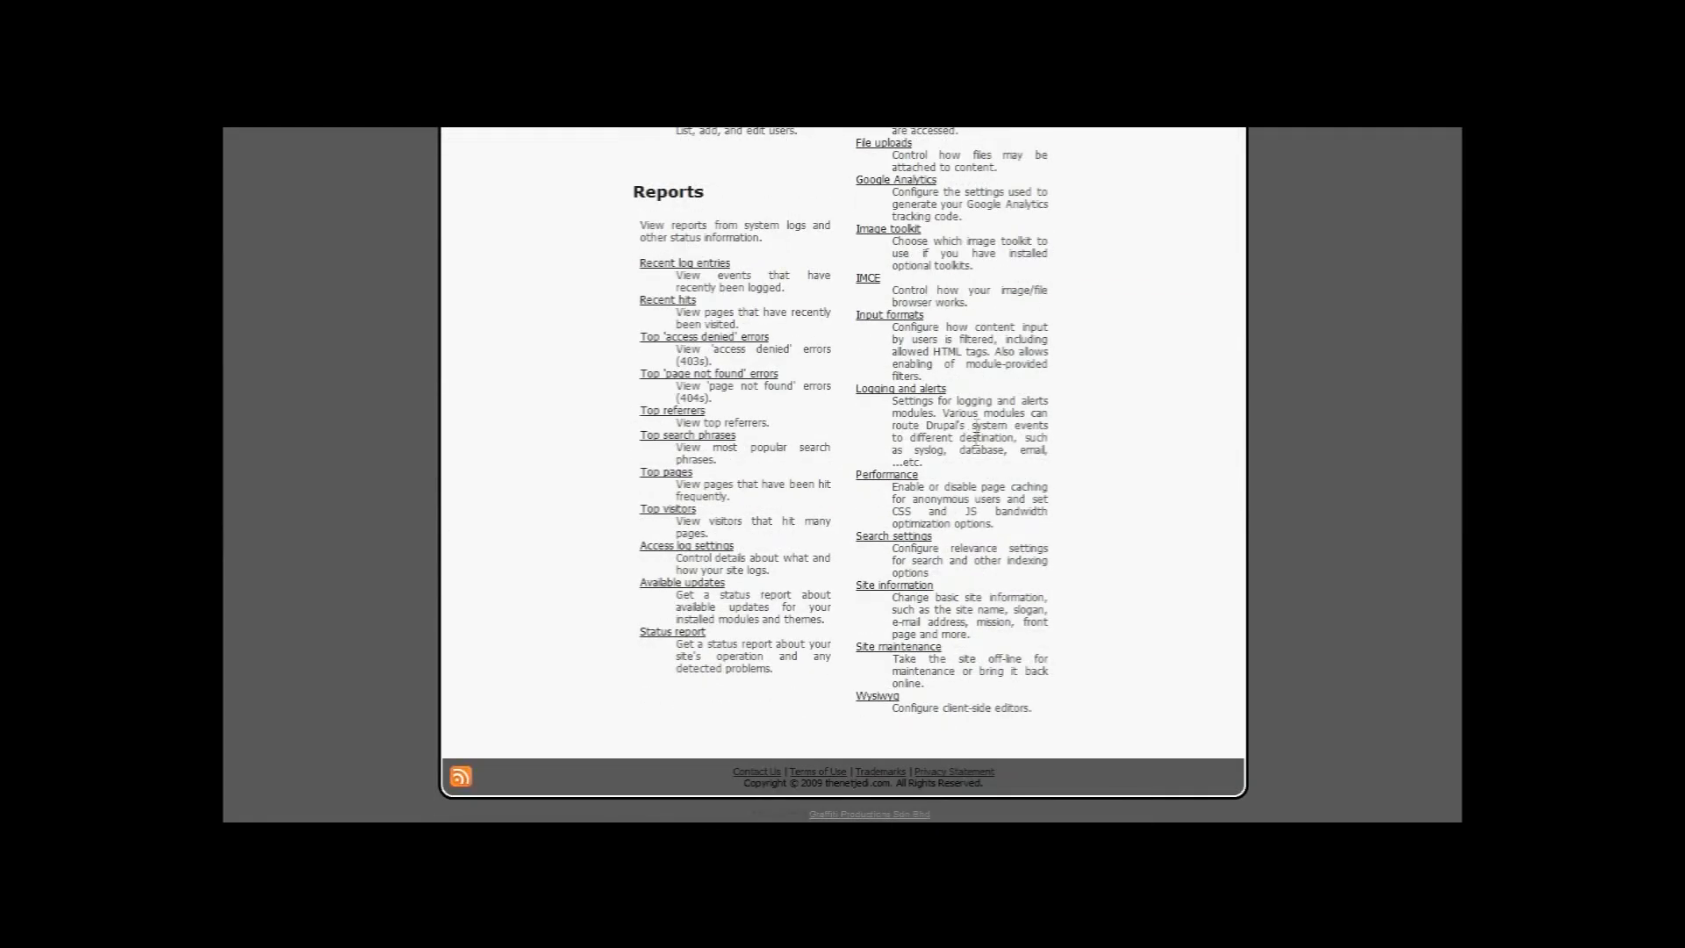